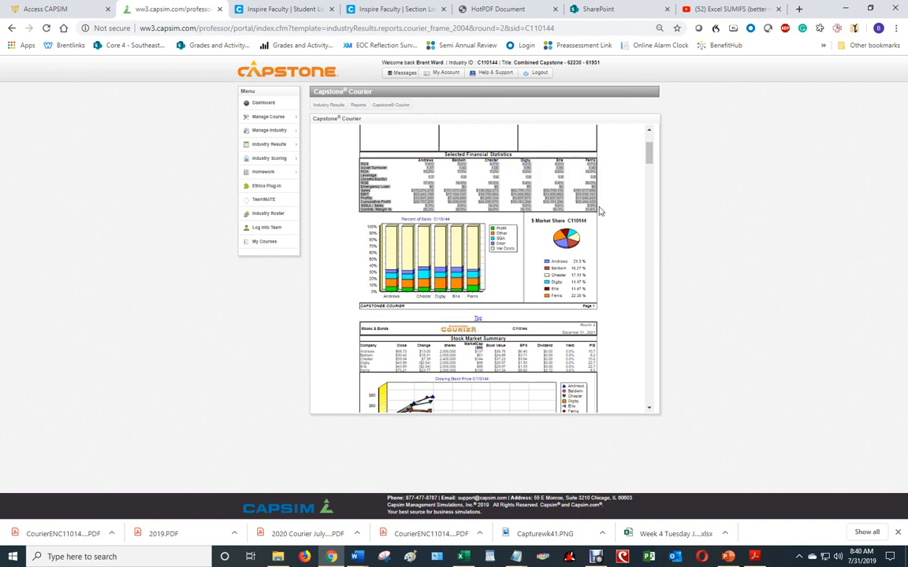
Open the round 2 Capstone Courier in HTML and copy its Selected Financial Statistics rows, ROS through Contrib. Margin %, for all six companies
mouse_move(274, 145)
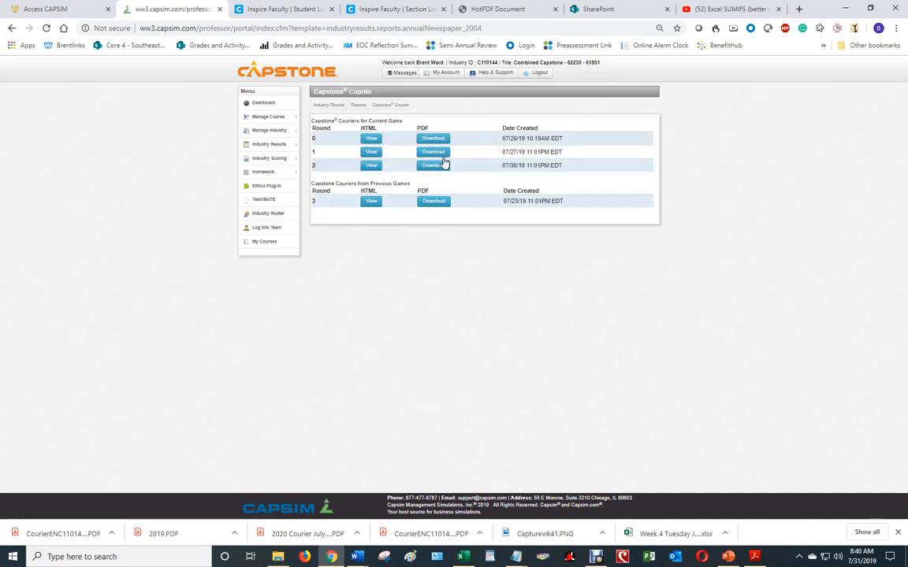
left_click(371, 166)
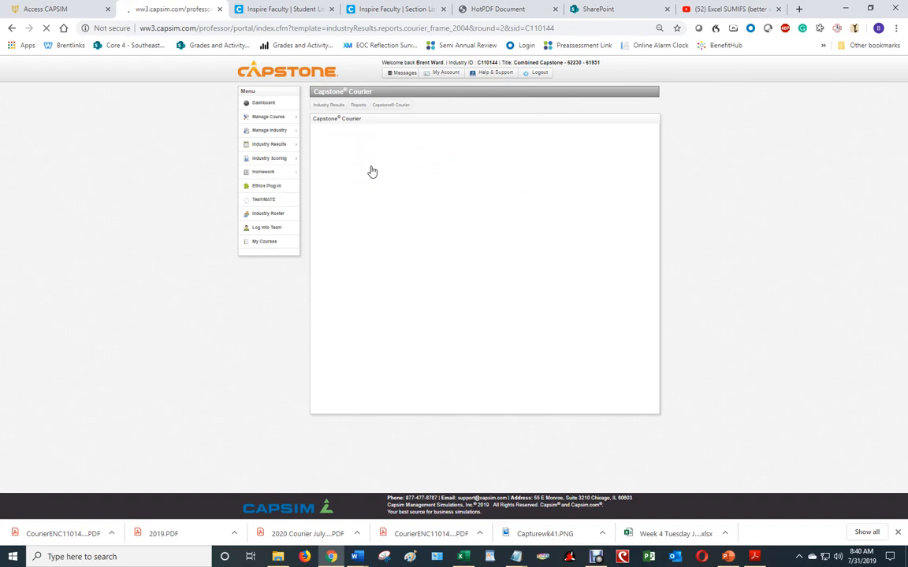
scroll(472, 197, "down", 1)
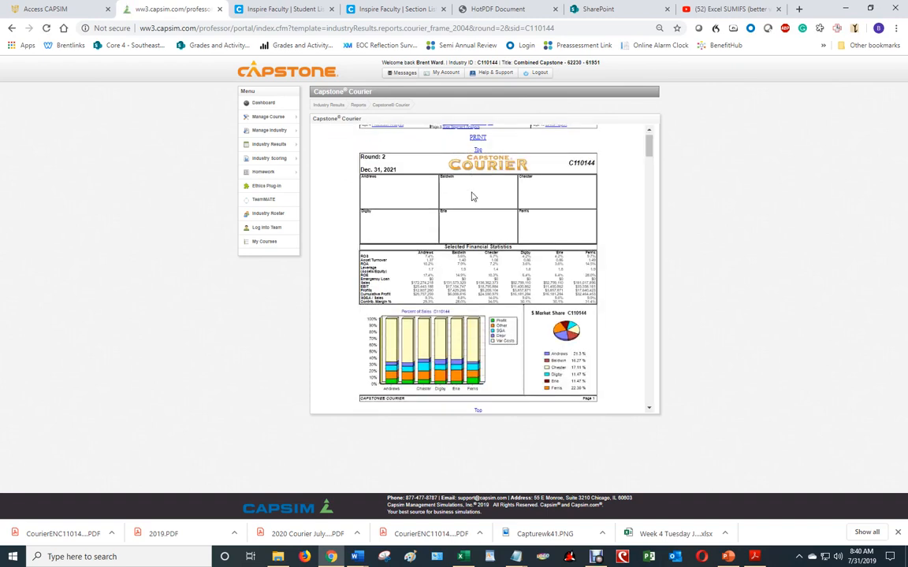
scroll(472, 197, "down", 3)
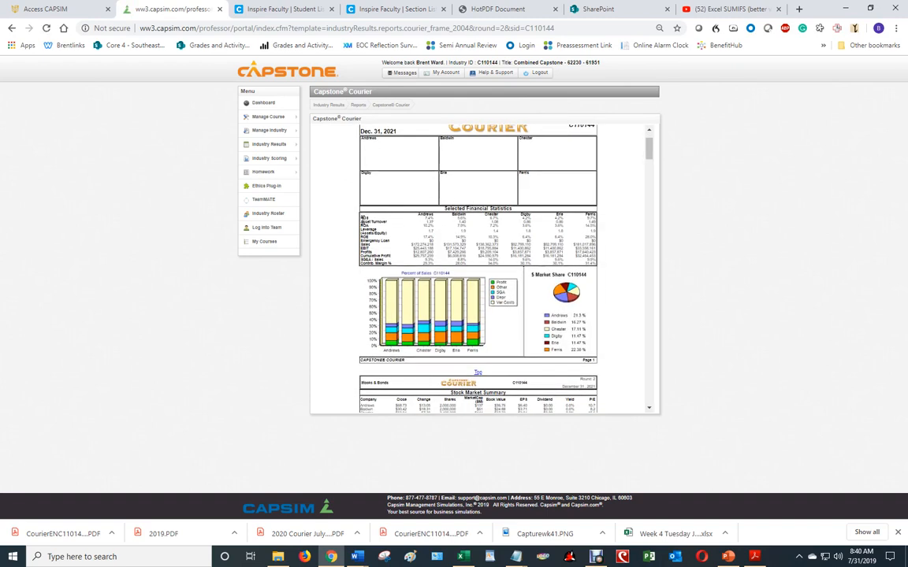
left_click_drag(368, 218, 602, 270)
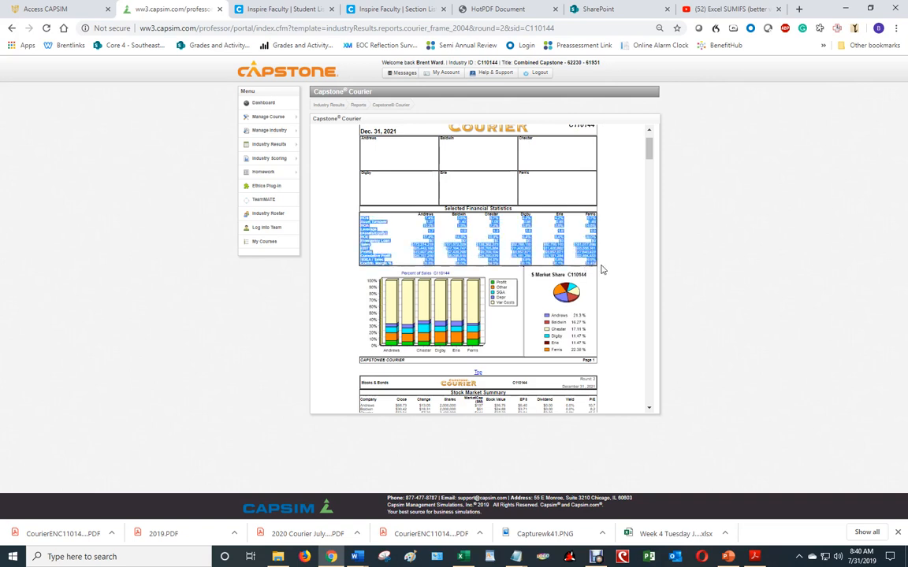
right_click(516, 248)
left_click(538, 258)
Switch to the Excel workbook and paste the copied statistics at D4, under the Ratio and company headers
left_click(462, 556)
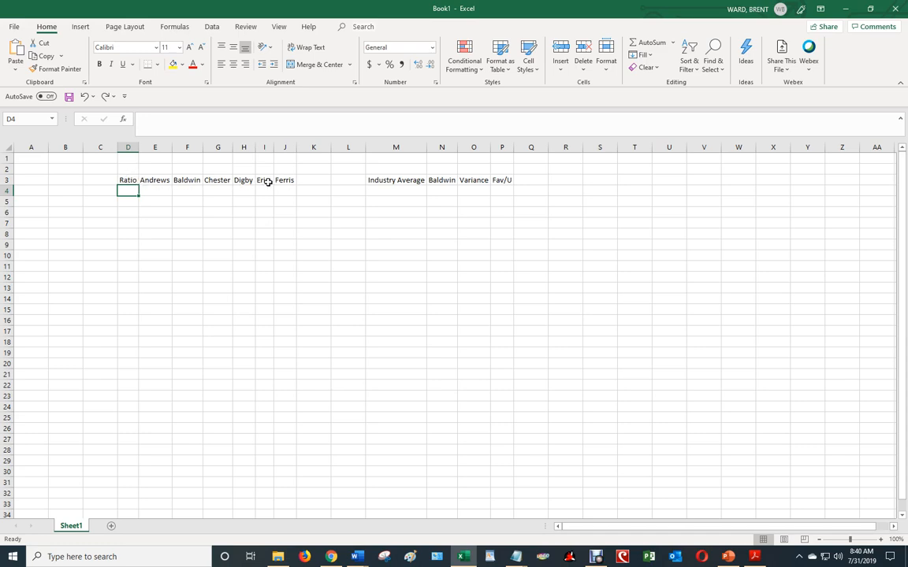
right_click(129, 192)
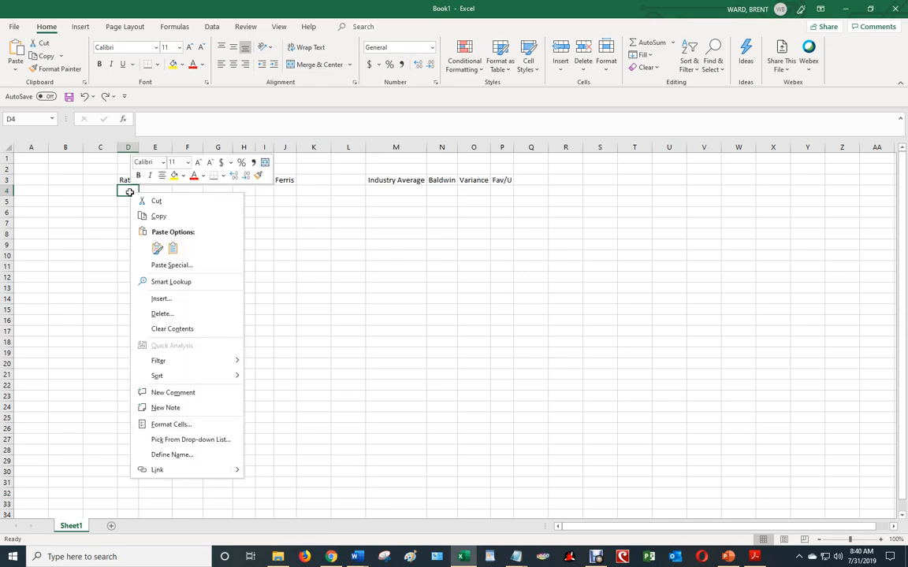
left_click(157, 248)
left_click(157, 249)
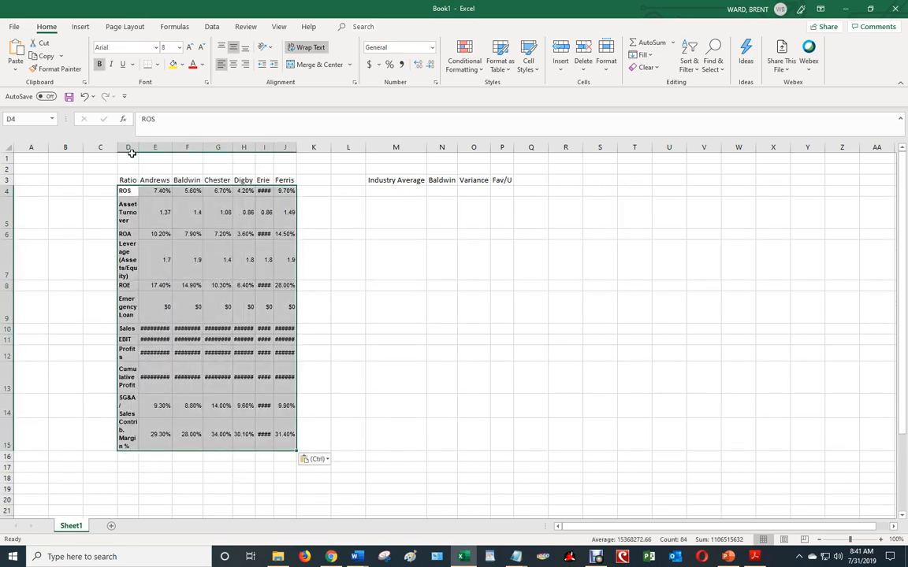
Auto-fit the widths of columns D through J to their contents
left_click_drag(128, 147, 292, 146)
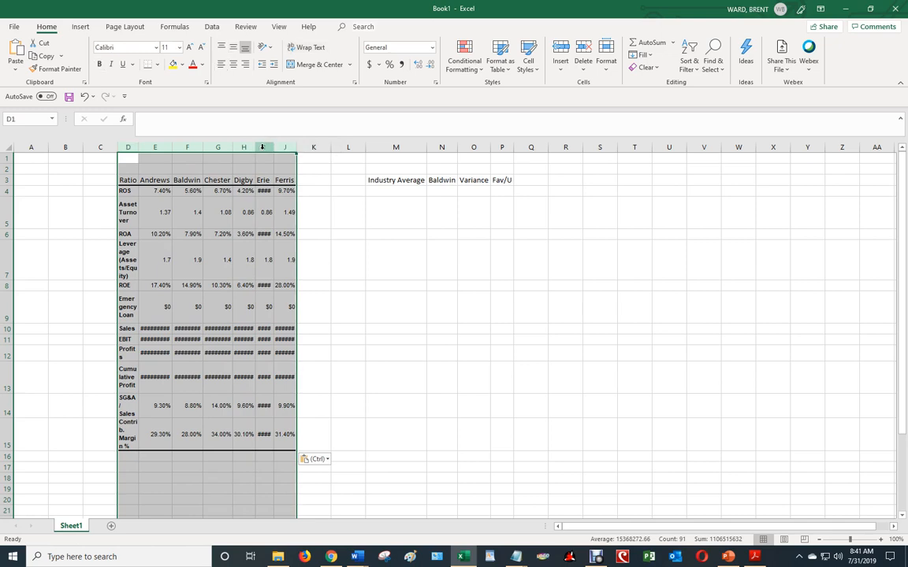
double_click(232, 147)
left_click(409, 259)
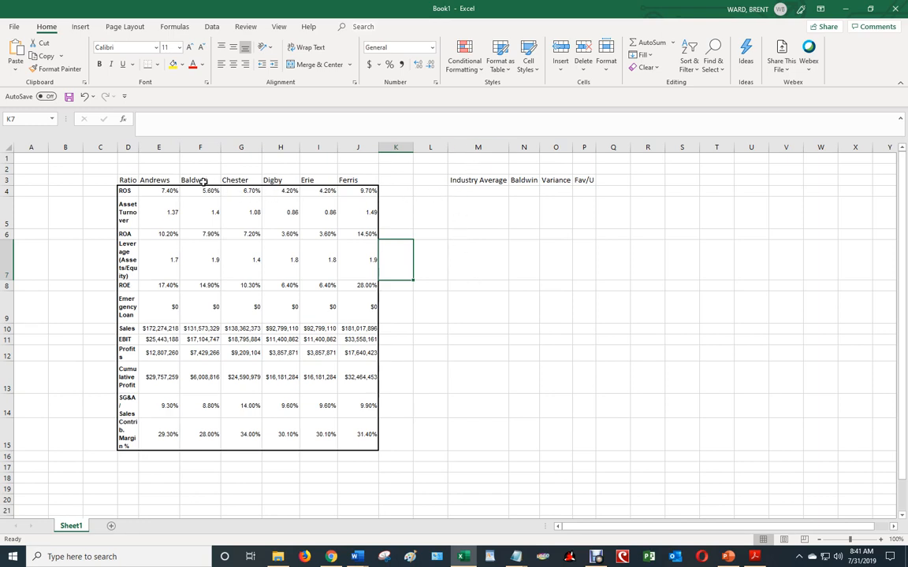
Cut the Baldwin column with its header, F3:F15, from the company table
left_click_drag(203, 180, 214, 436)
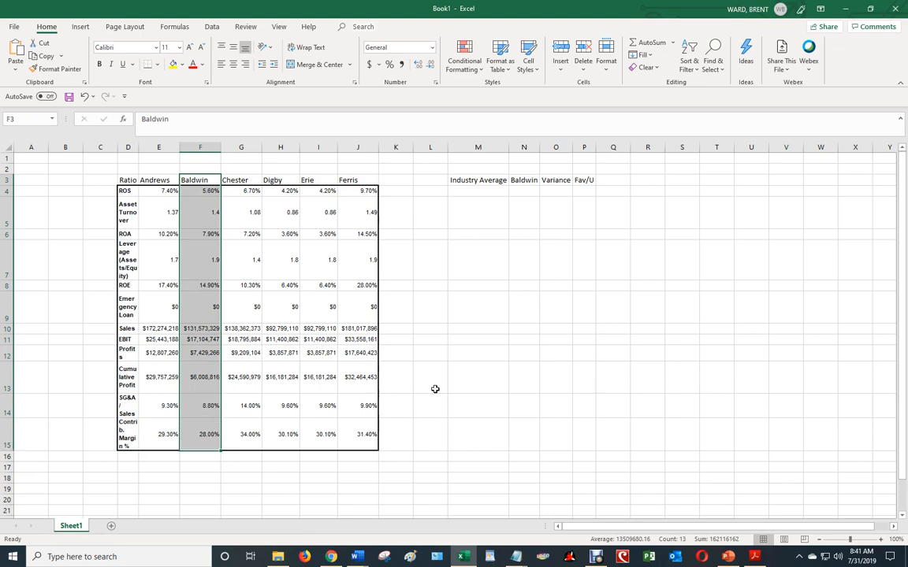
key("ctrl+q")
right_click(201, 204)
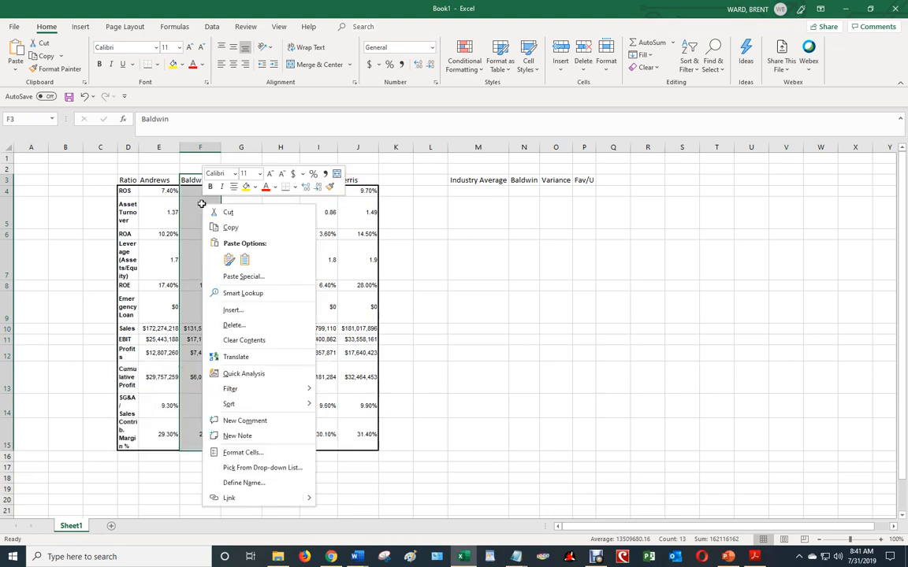
left_click(206, 210)
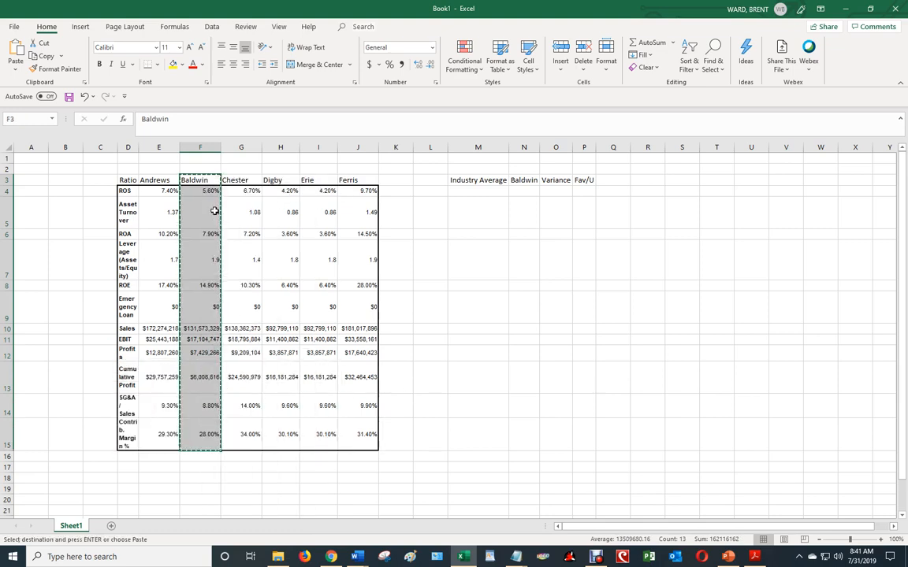
Try pasting the cut Baldwin column at N4, below the existing Baldwin header, and undo it
left_click(524, 192)
right_click(526, 192)
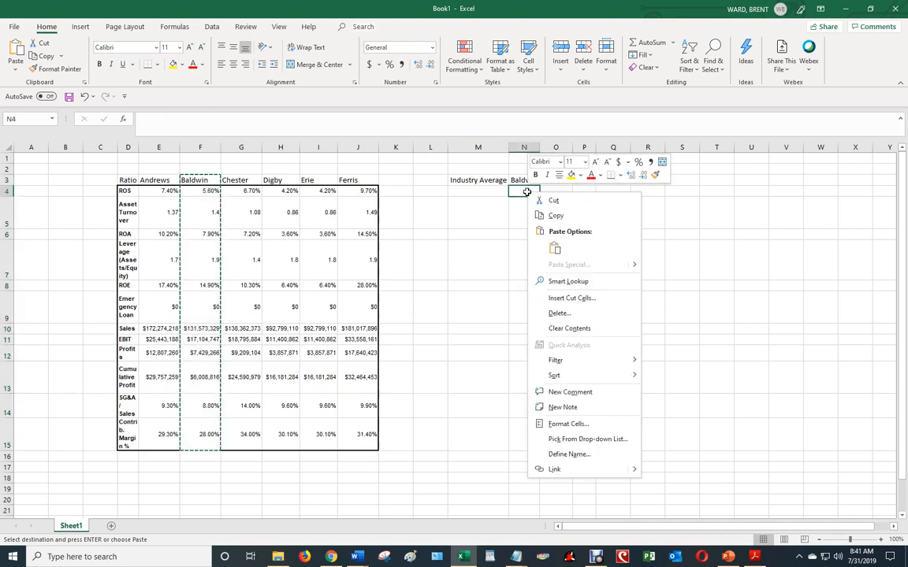
left_click(554, 249)
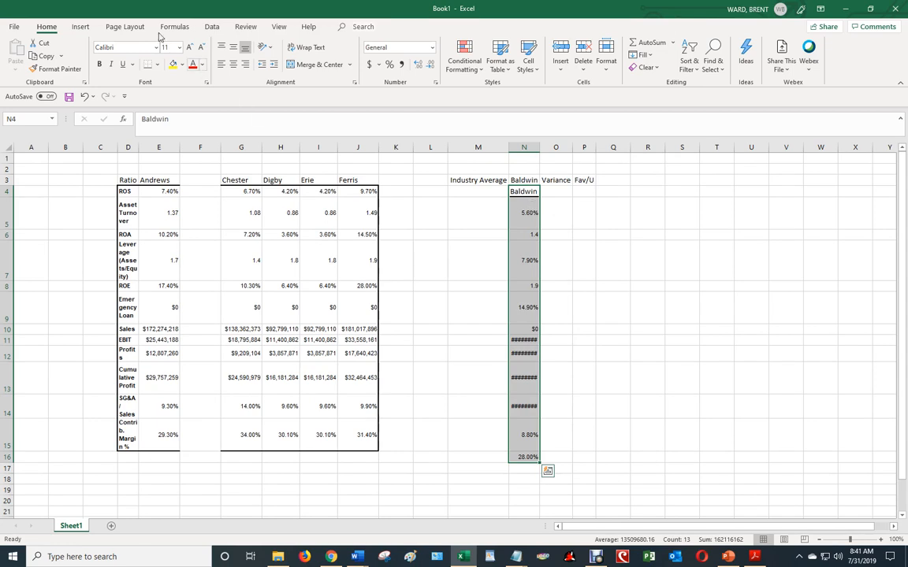
left_click(84, 96)
Paste the cut Baldwin column at N3, over the Baldwin header of the comparison table
left_click(517, 180)
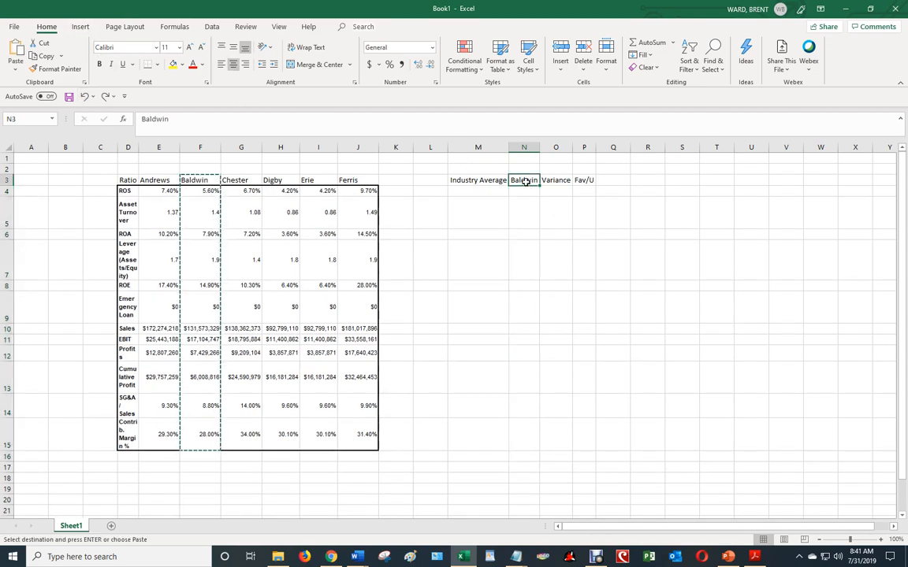
right_click(526, 182)
left_click(556, 236)
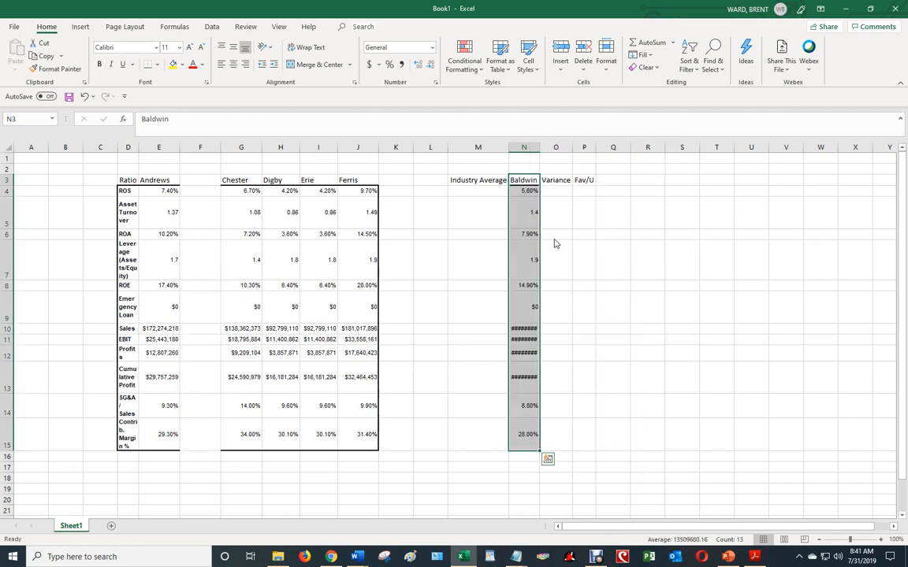
left_click(604, 247)
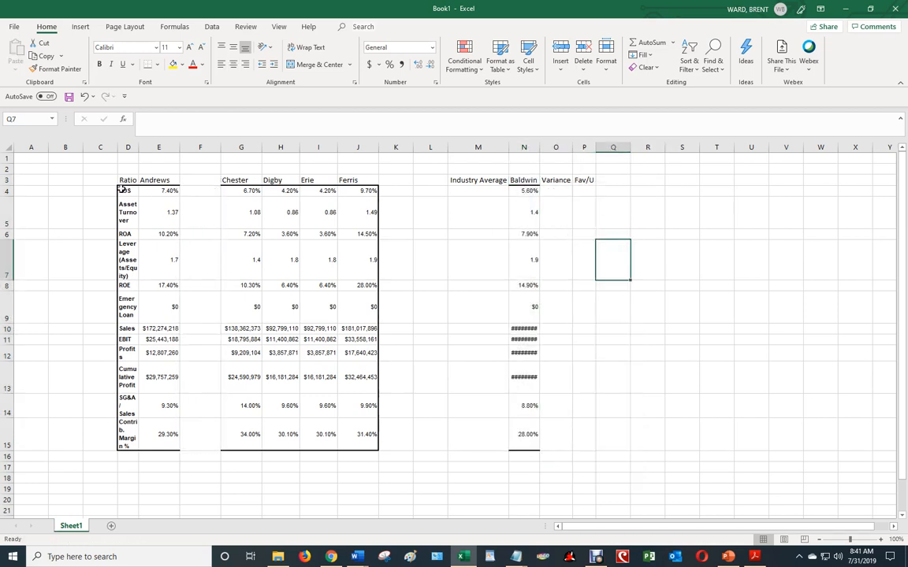
Copy the ratio labels in D4:D15, from ROS to Contrib. Margin %
left_click_drag(123, 190, 122, 436)
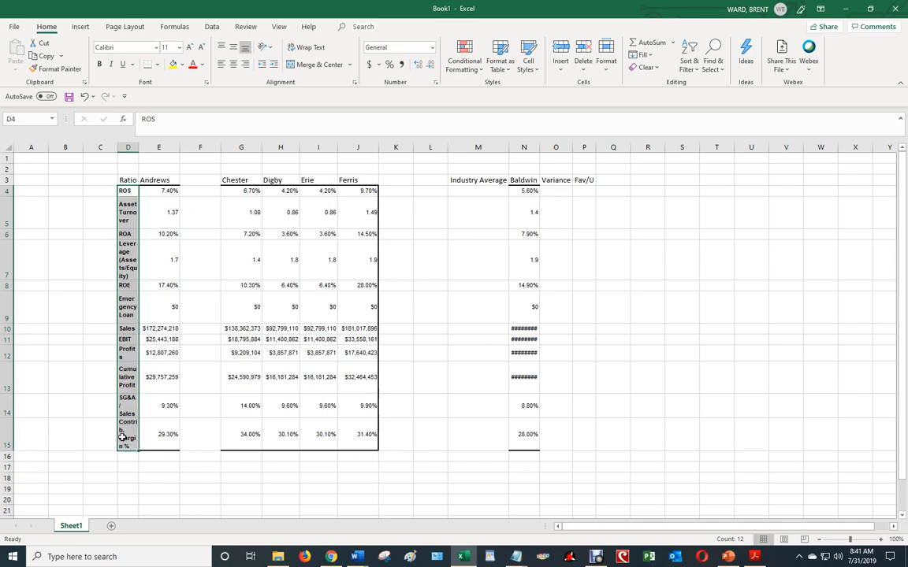
right_click(126, 233)
left_click(158, 245)
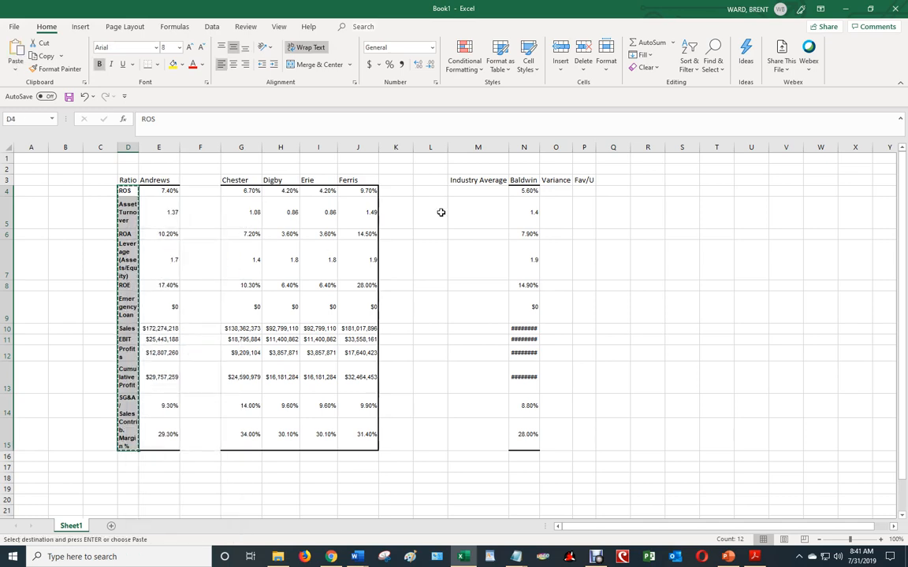
Try pasting the ratio labels at M4 and auto-fitting columns M through Q, and undo both changes
right_click(470, 191)
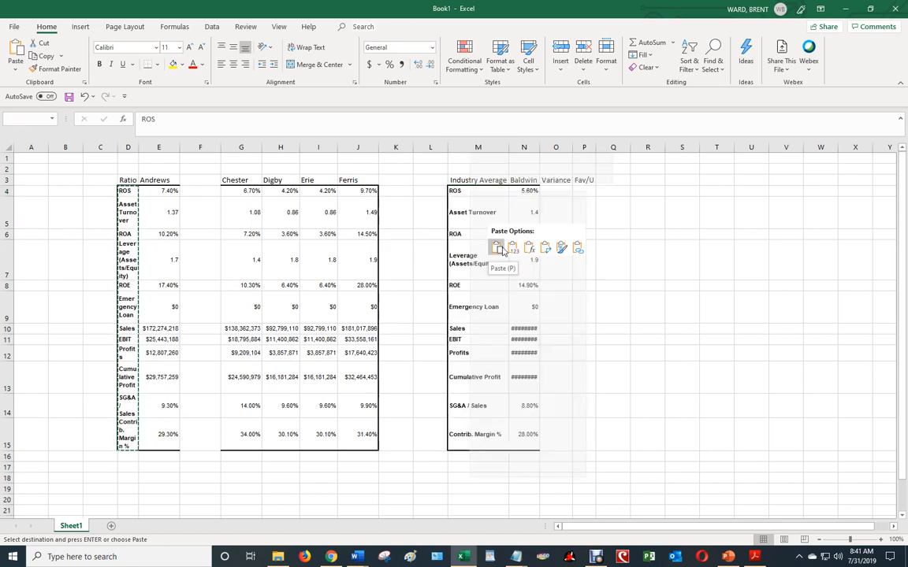
left_click(497, 249)
left_click_drag(477, 147, 610, 148)
double_click(541, 148)
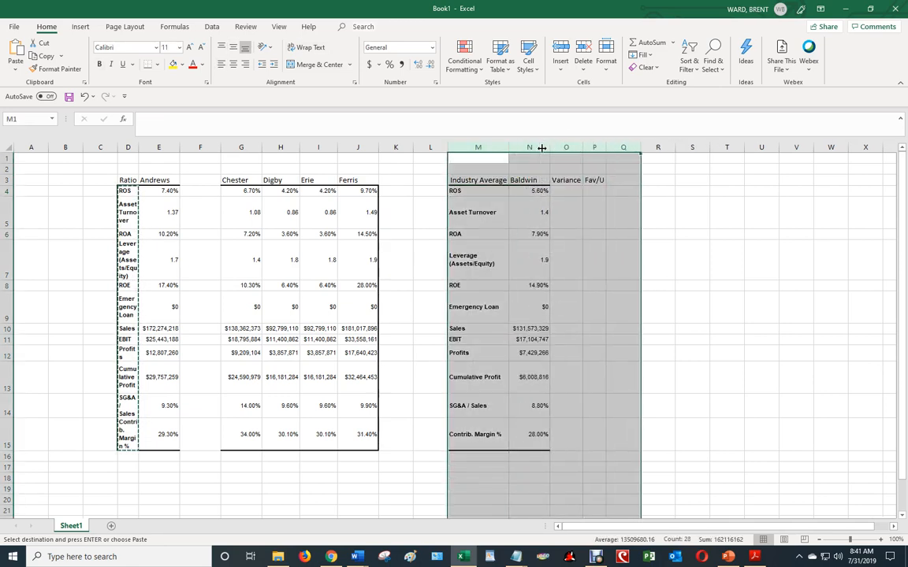
left_click(660, 202)
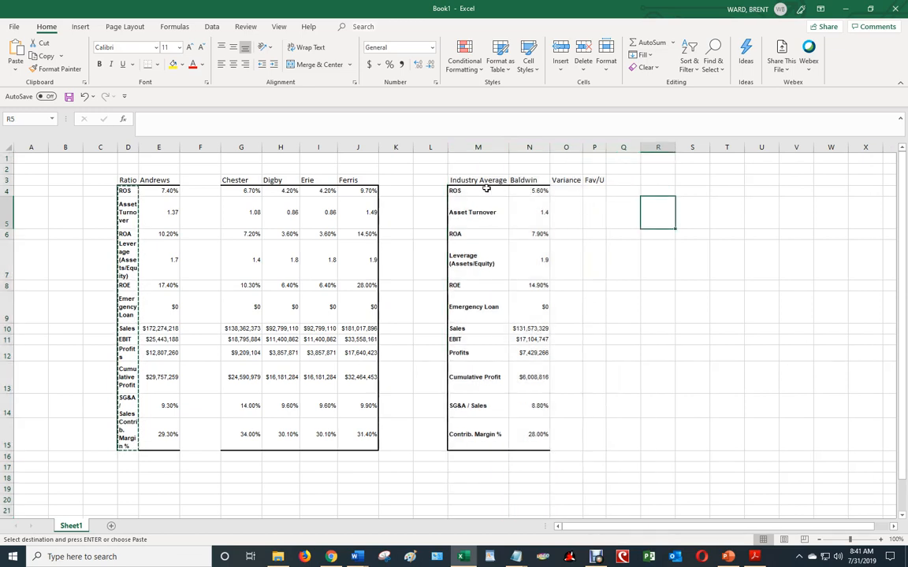
left_click_drag(481, 181, 537, 178)
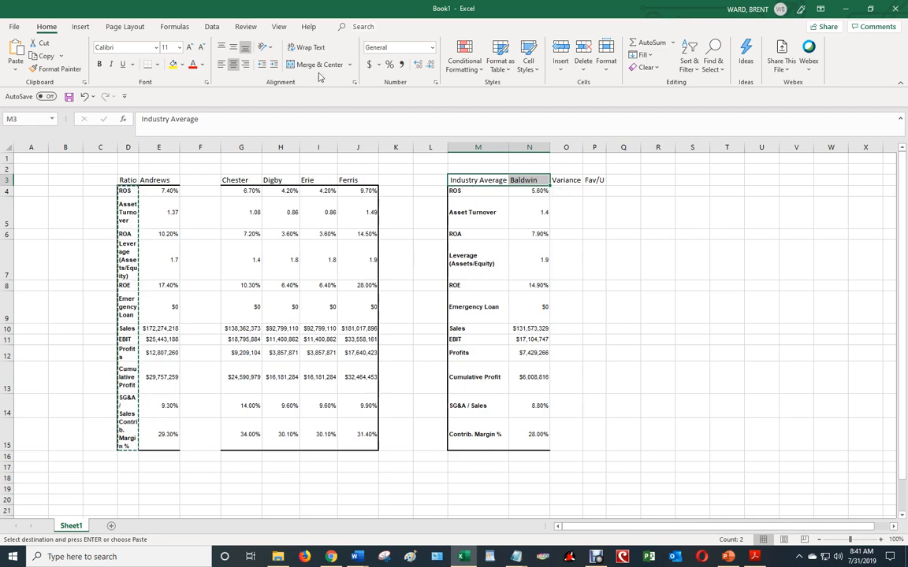
left_click(84, 96)
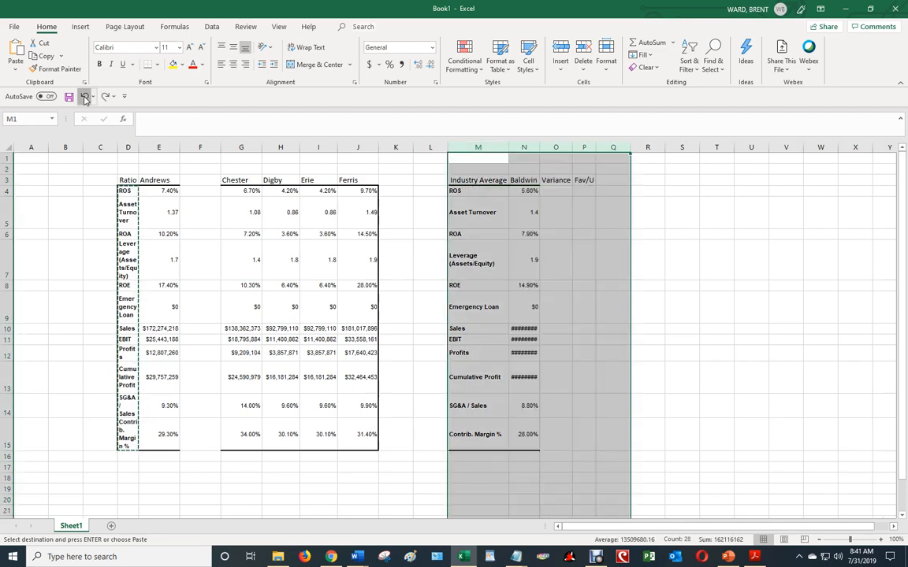
left_click(84, 96)
Paste the copied ratio labels at L4 and enter the header "Ratio" in L3
left_click(427, 191)
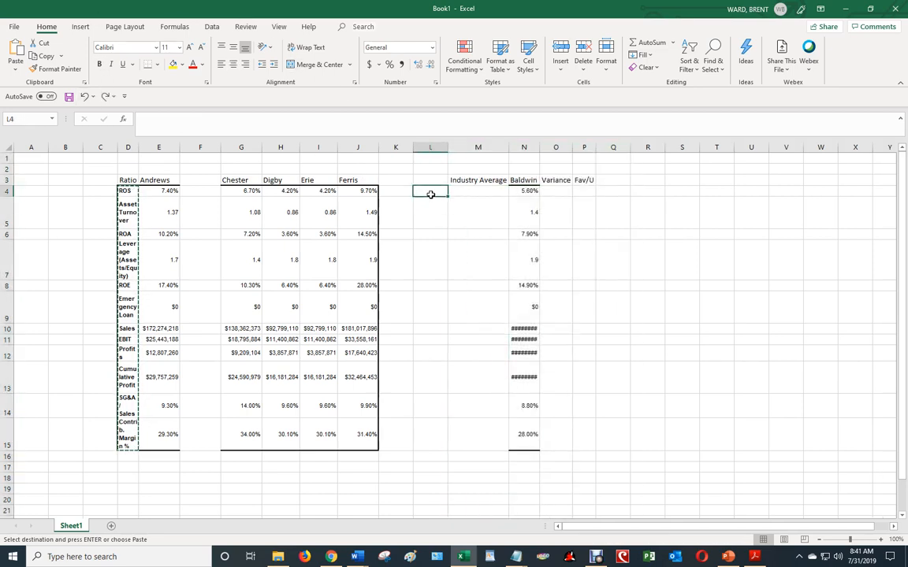
right_click(427, 192)
left_click(411, 219)
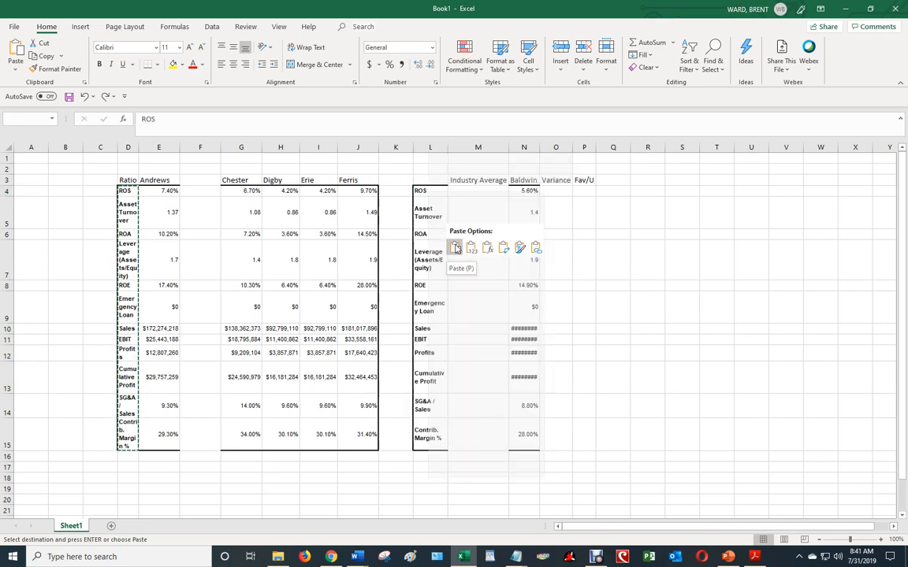
left_click(429, 179)
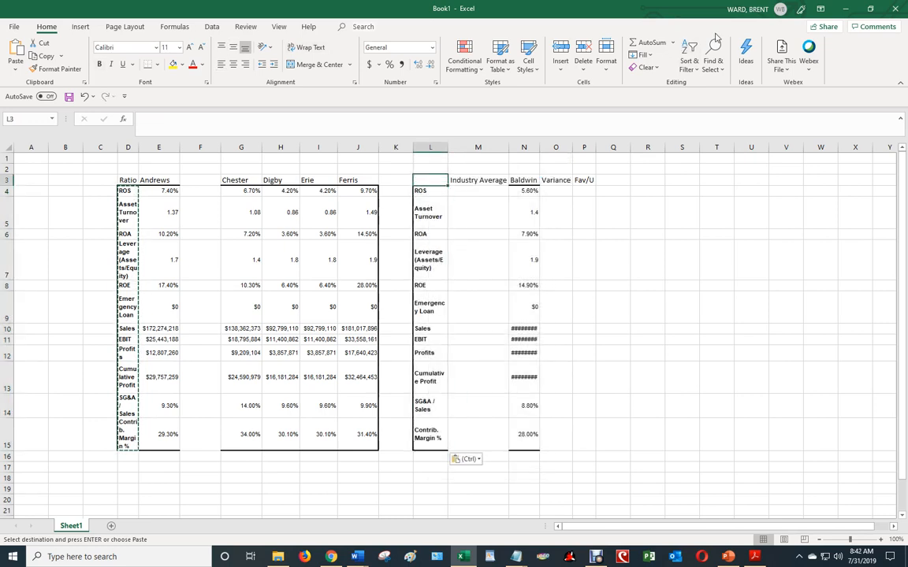
type("Ratio")
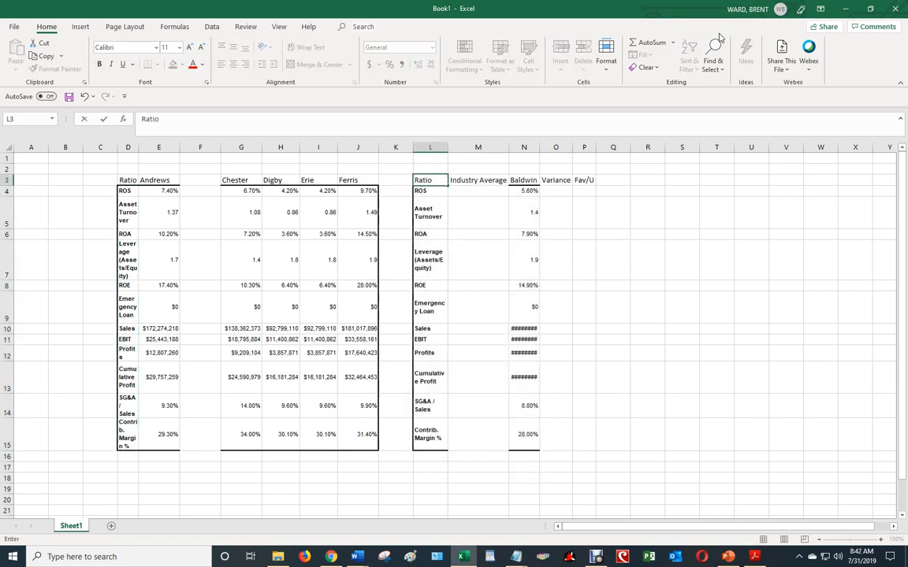
key("Return")
key("Right")
key("Right")
key("Right")
key("Right")
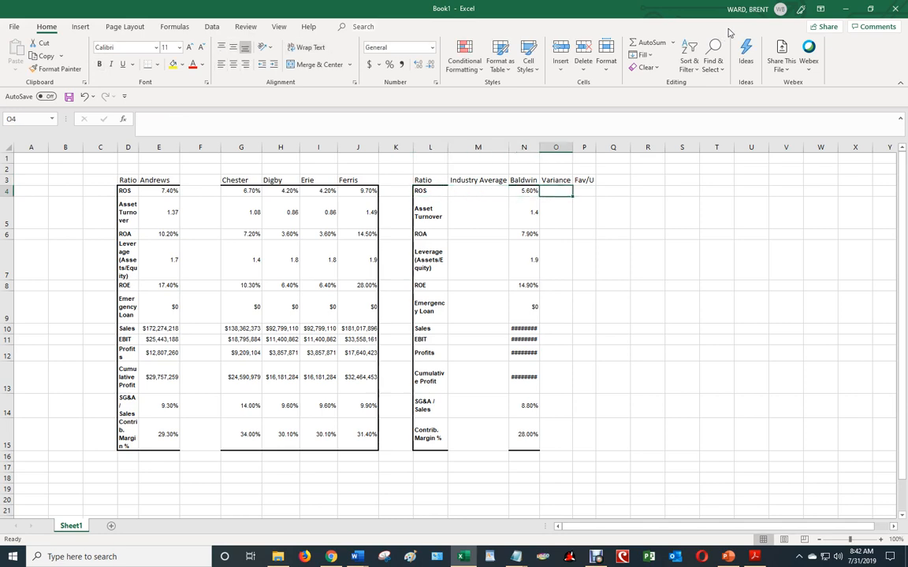
key("Left")
key("Left")
key("Left")
key("Left")
key("Right")
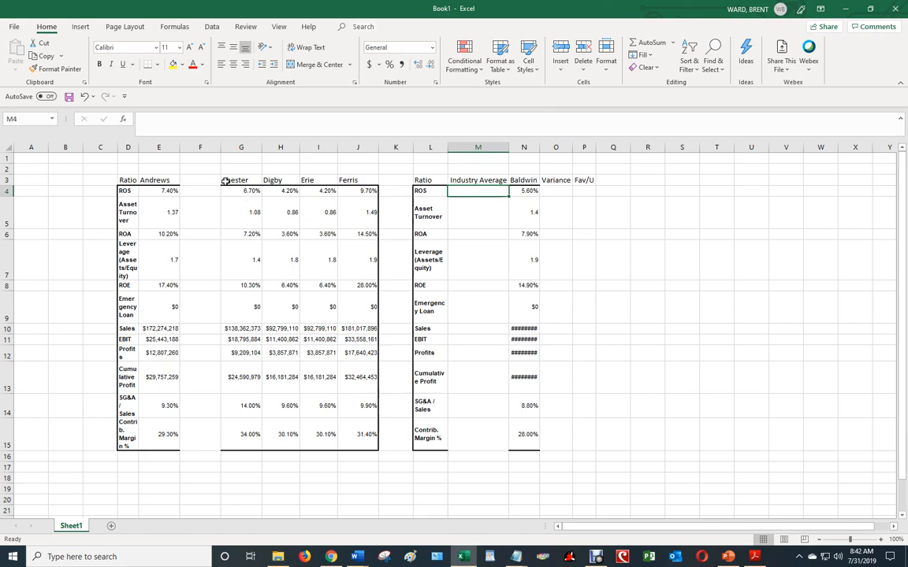
Delete the empty column F between Andrews and Chester
left_click(205, 148)
right_click(208, 150)
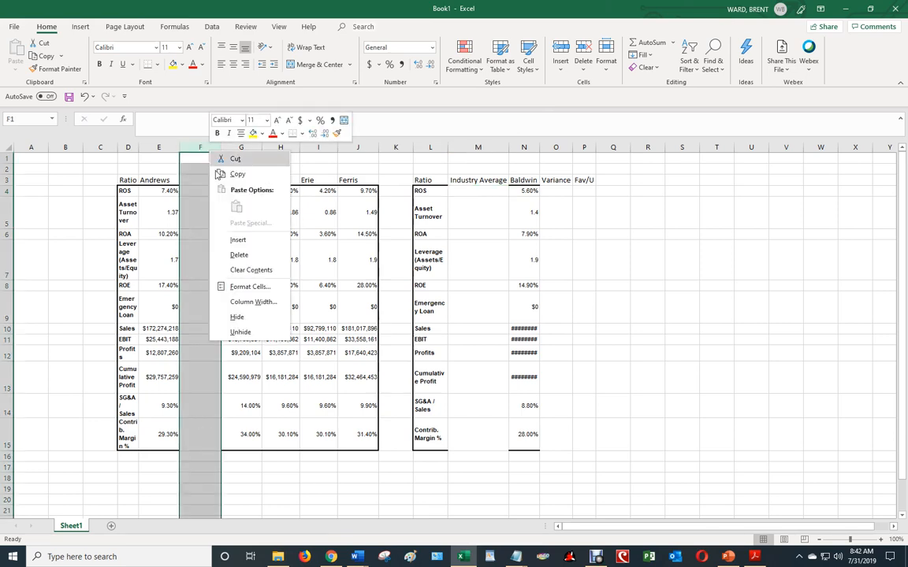
left_click(238, 255)
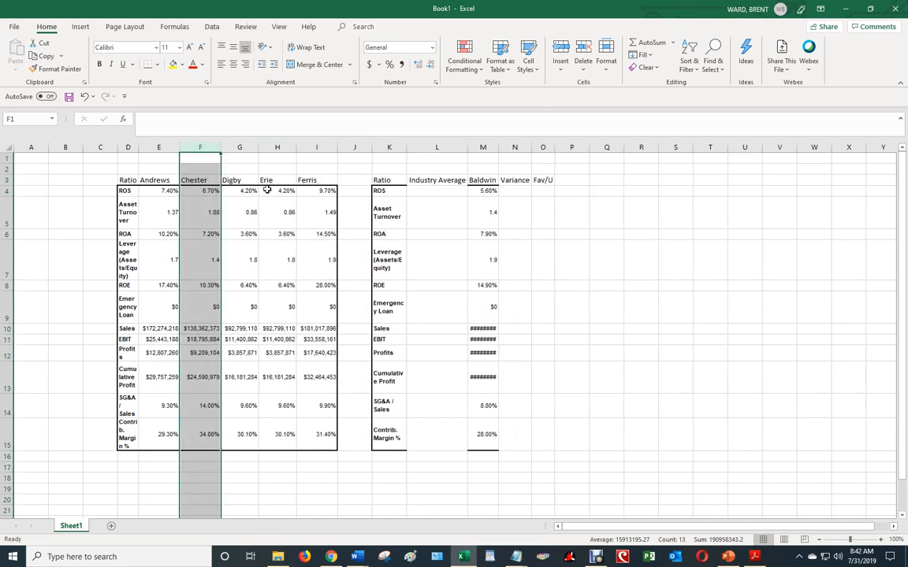
Enter =AVERAGE(E4:I4) in L4 under Industry Average and fill the formula down to L15
left_click(447, 190)
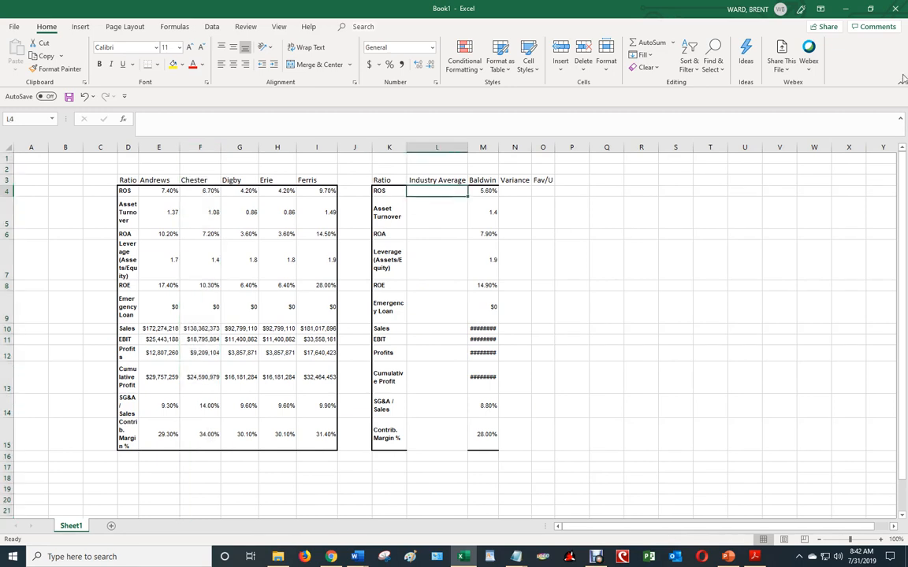
type("=ave")
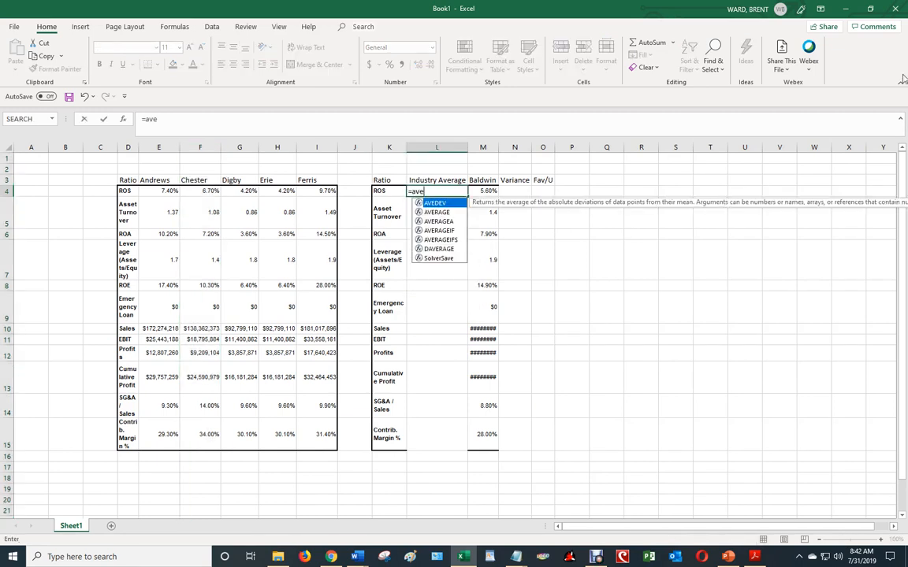
type("rage(")
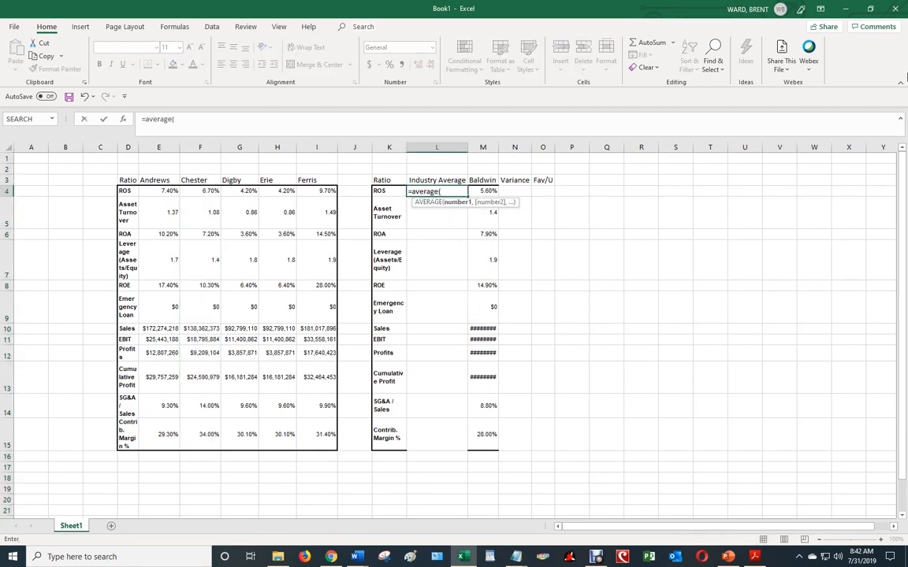
left_click_drag(161, 196, 309, 191)
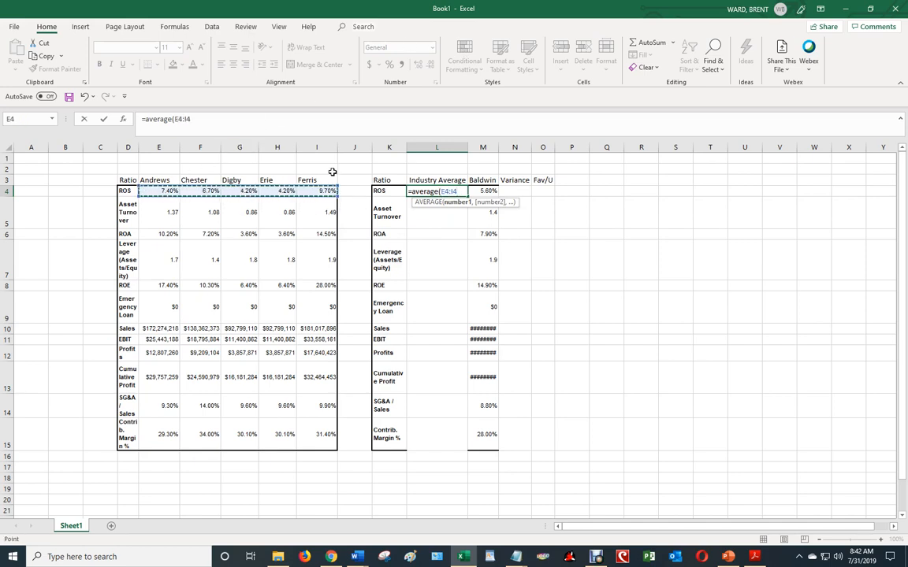
key("Return")
key("Up")
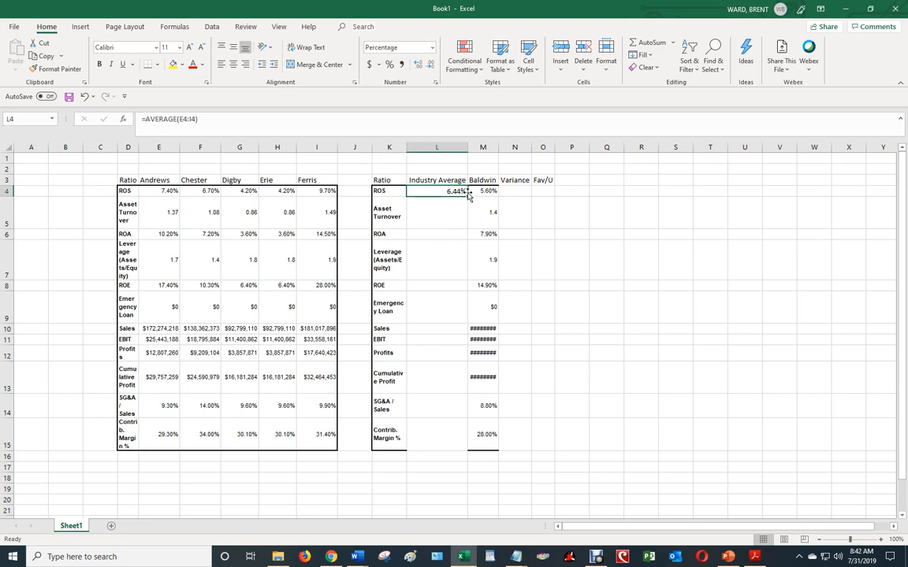
left_click_drag(467, 197, 464, 448)
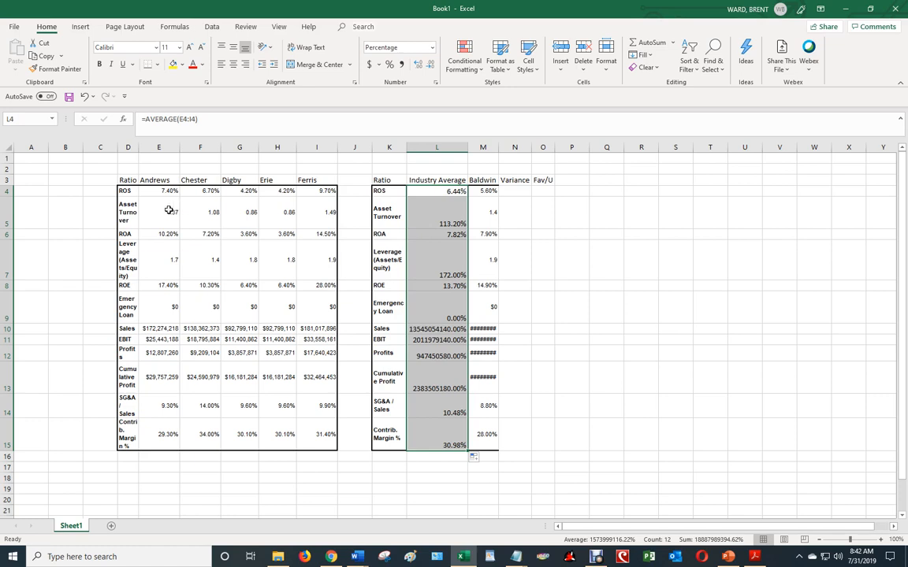
Apply comma number style to the Asset Turnover and Leverage industry averages in L5 and L7
left_click(439, 221)
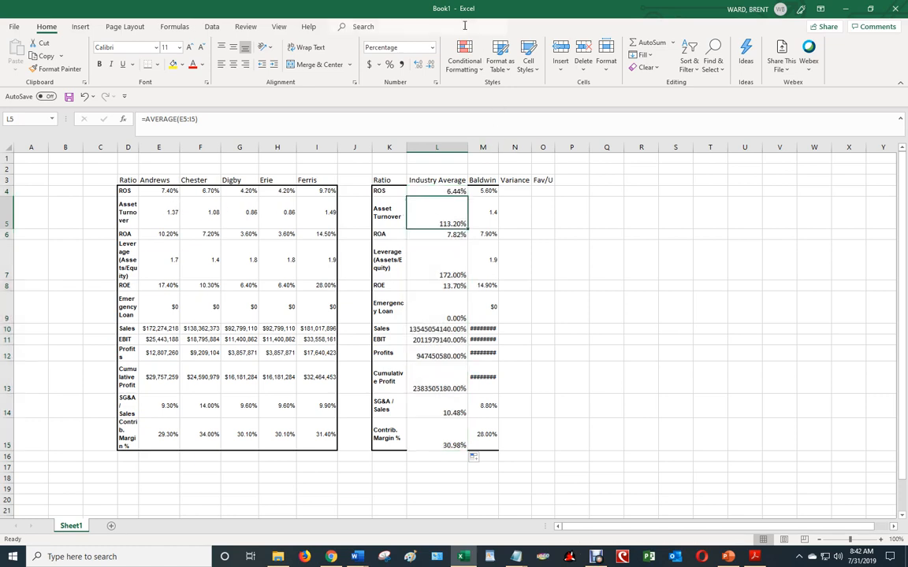
left_click(401, 66)
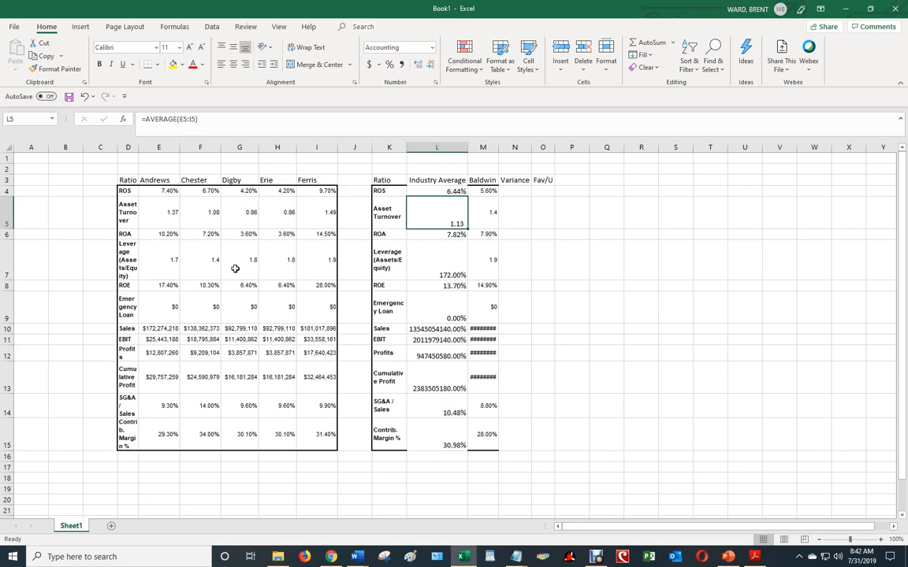
left_click(409, 248)
left_click(401, 65)
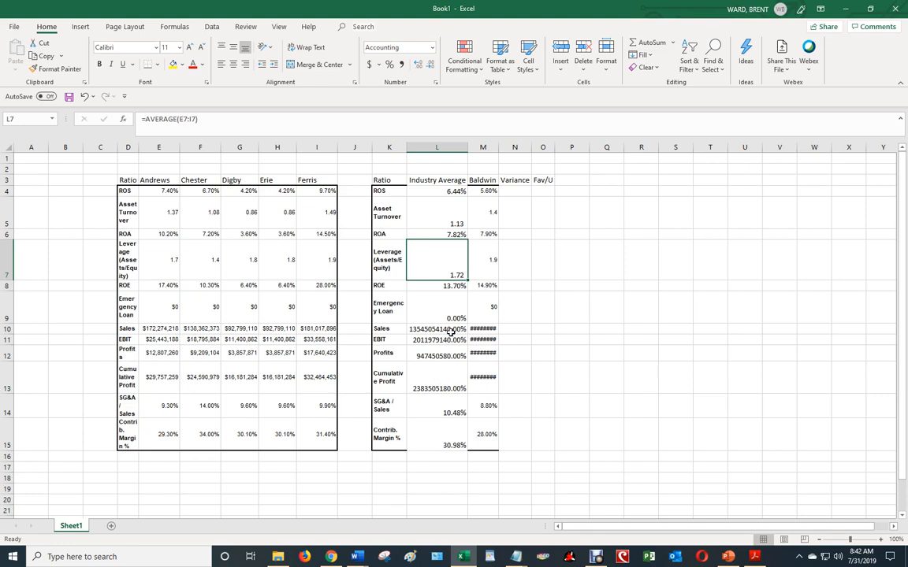
Format the Sales through Cumulative Profit averages in L10:L13 as accounting dollars with no decimals
left_click_drag(450, 332, 441, 384)
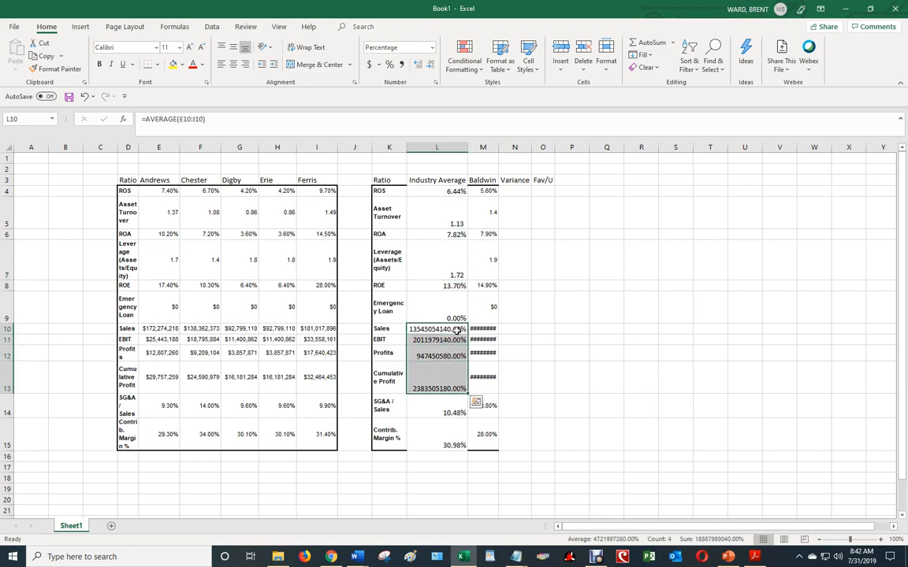
left_click(369, 66)
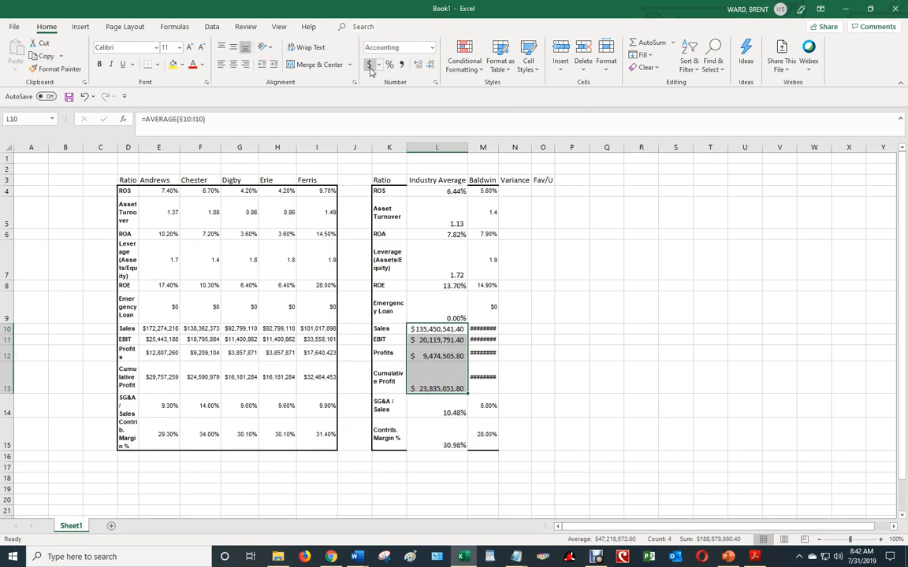
left_click(426, 65)
left_click(425, 66)
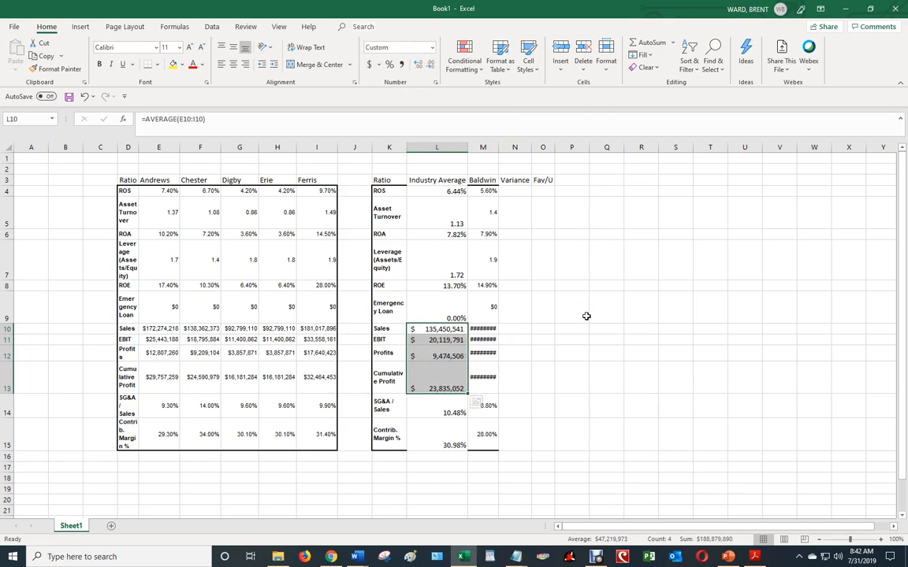
left_click(574, 367)
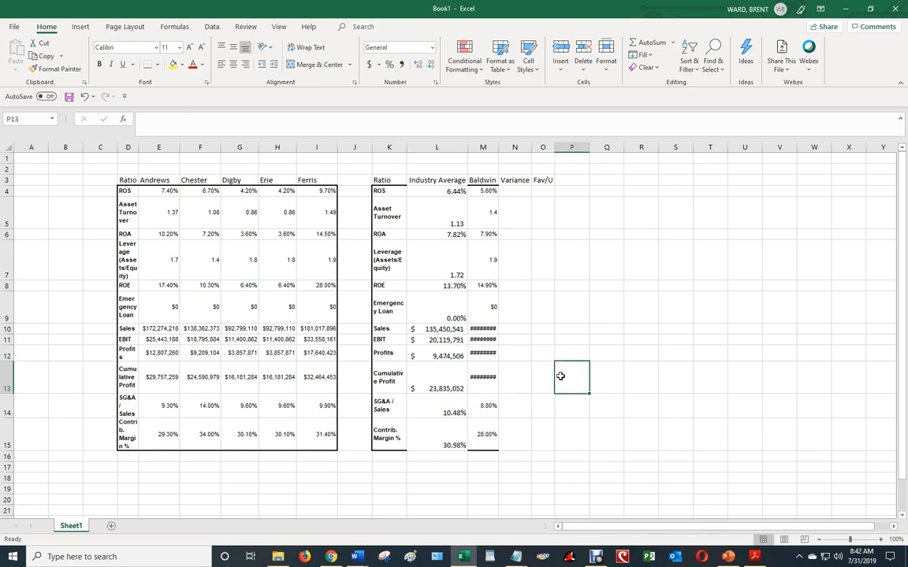
Auto-fit the Baldwin column's width and set the font size of M4:M15 to 11
double_click(498, 149)
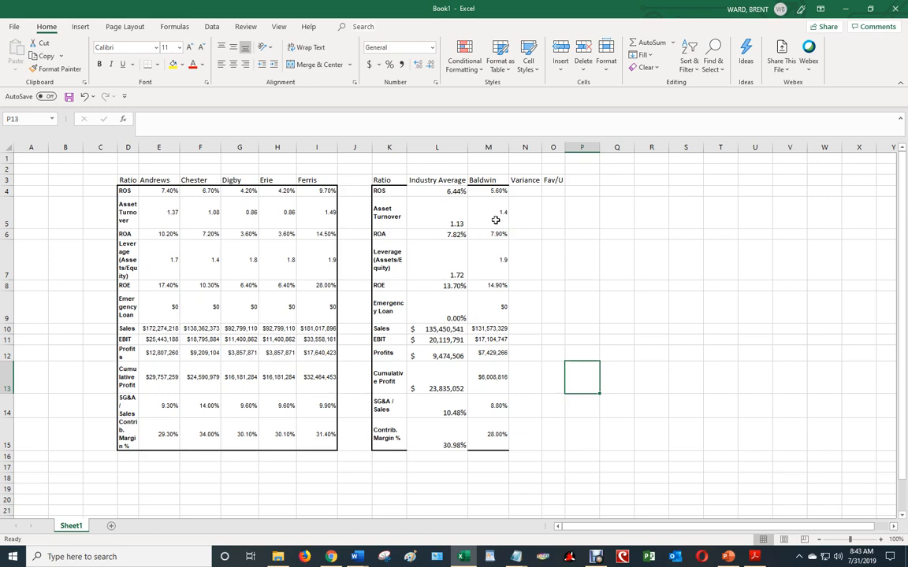
left_click_drag(503, 197, 507, 438)
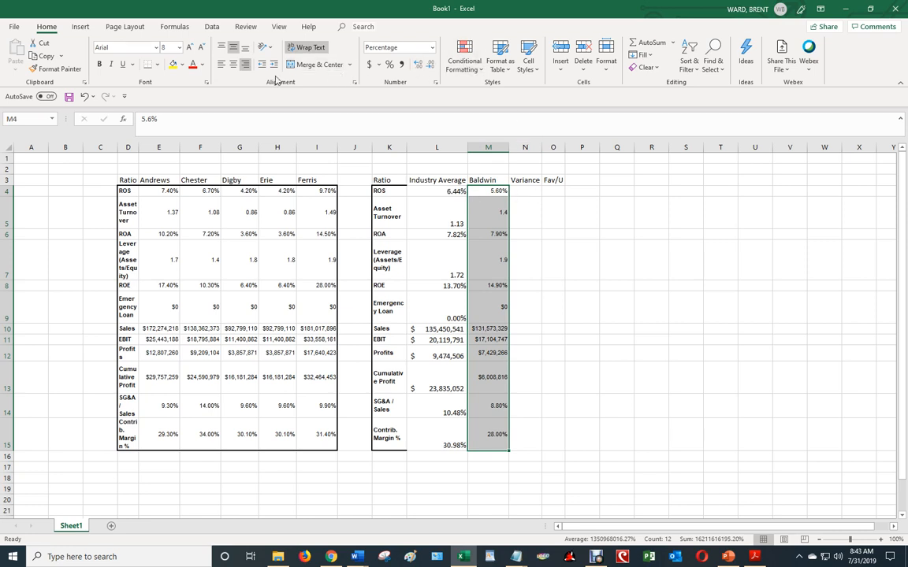
left_click(446, 192)
left_click_drag(447, 192, 453, 442)
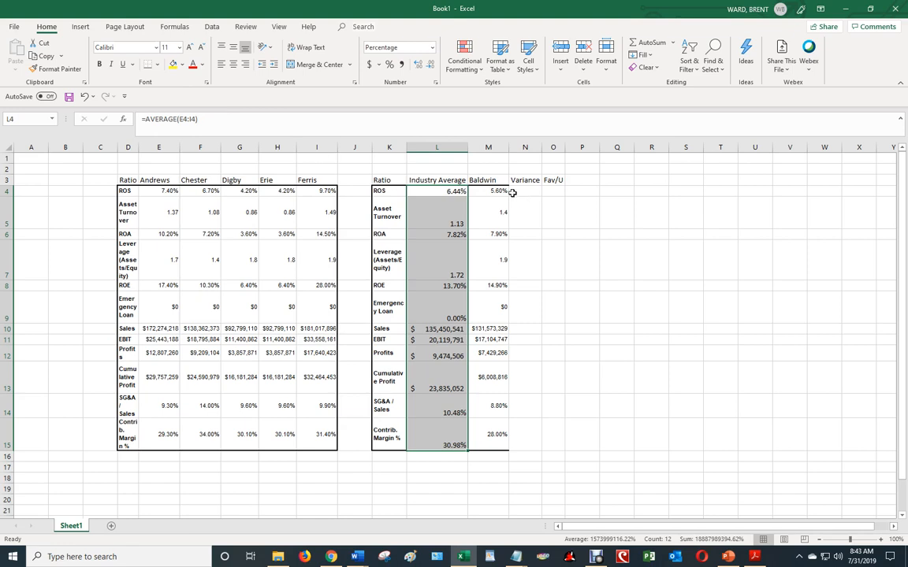
left_click_drag(509, 192, 503, 443)
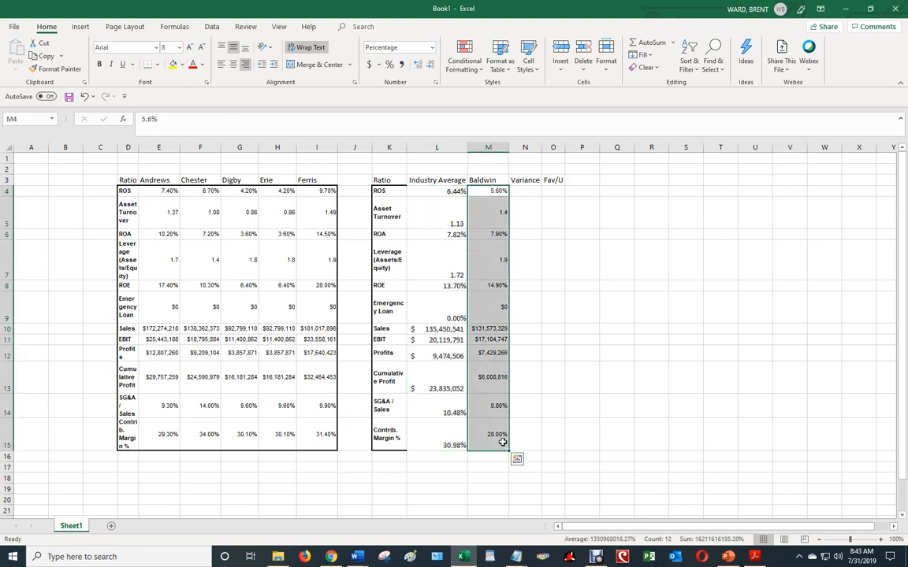
left_click(179, 49)
left_click(170, 94)
left_click(624, 228)
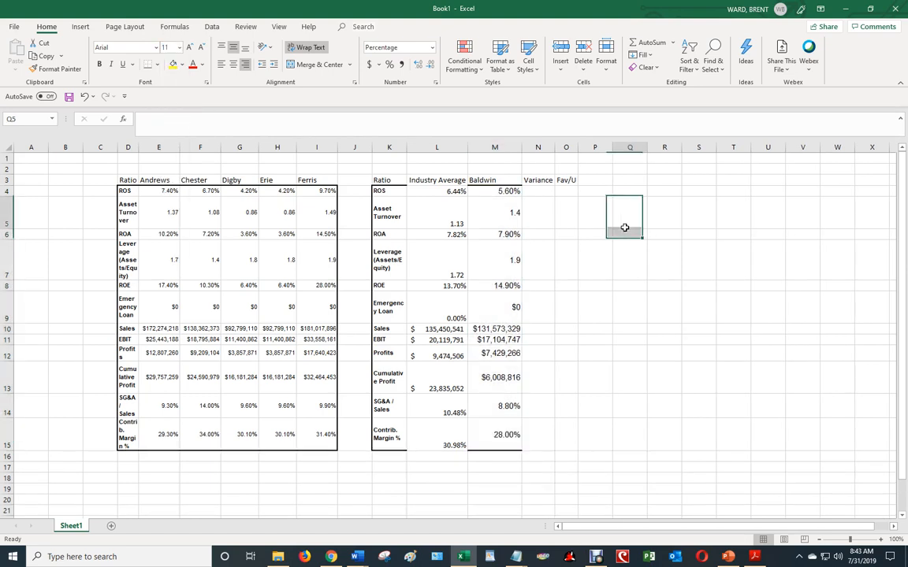
Change the font of the comparison table cells K4:O15 to Times New Roman
left_click(547, 191)
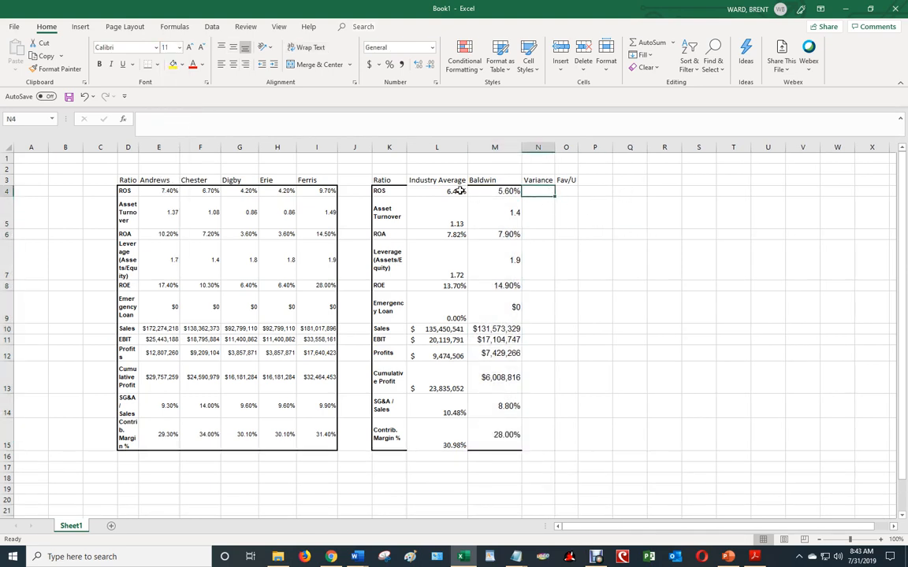
left_click_drag(459, 190, 450, 432)
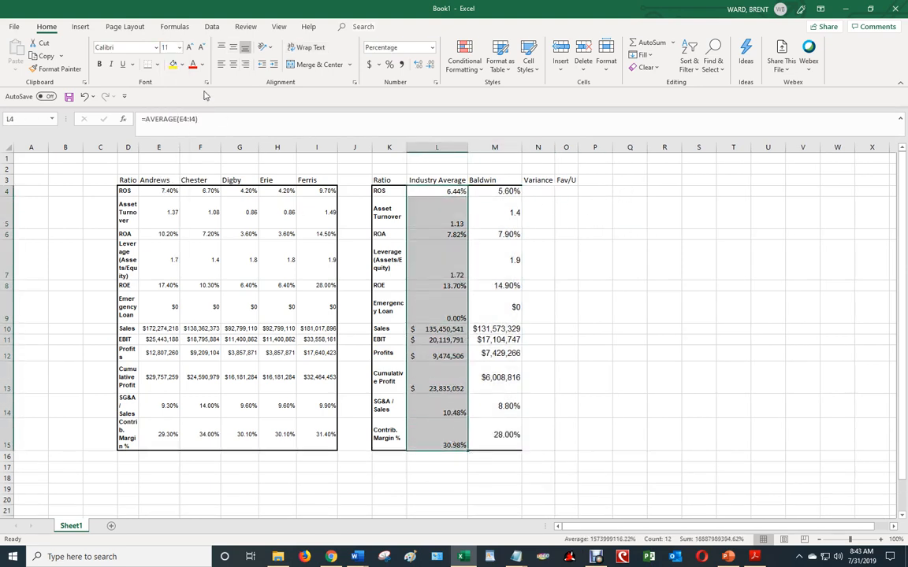
left_click(509, 191)
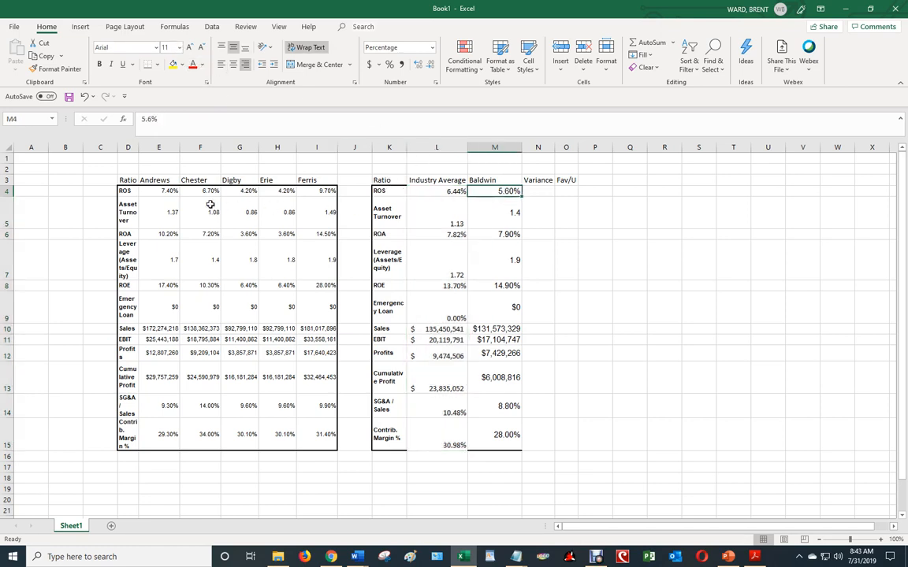
mouse_move(386, 191)
left_mouse_down()
mouse_move(501, 193)
mouse_move(559, 489)
mouse_move(566, 446)
left_mouse_up()
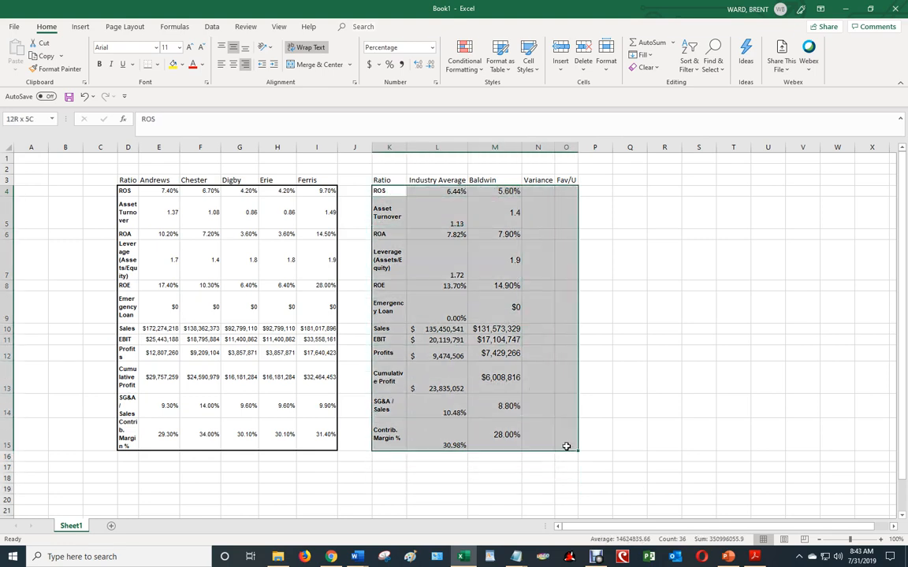
left_click(140, 47)
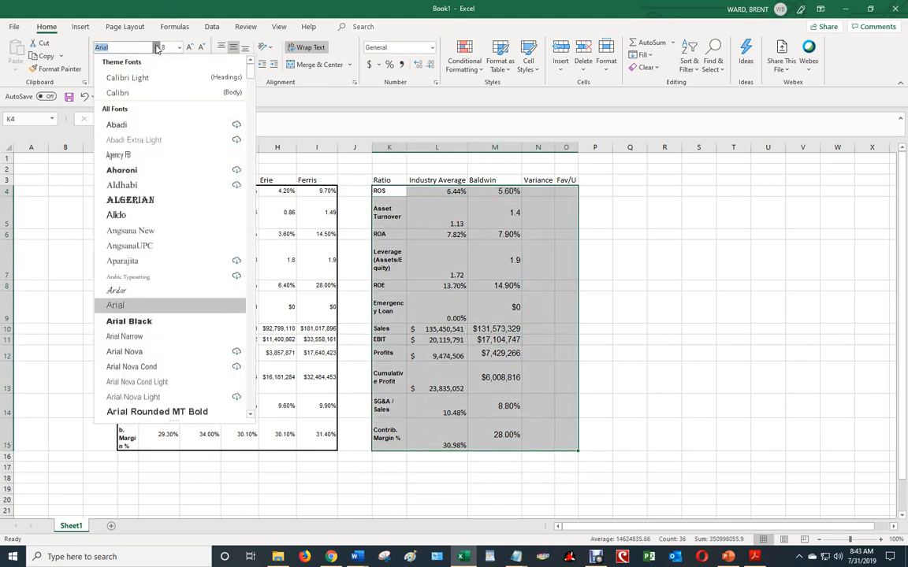
type("Times New Roman")
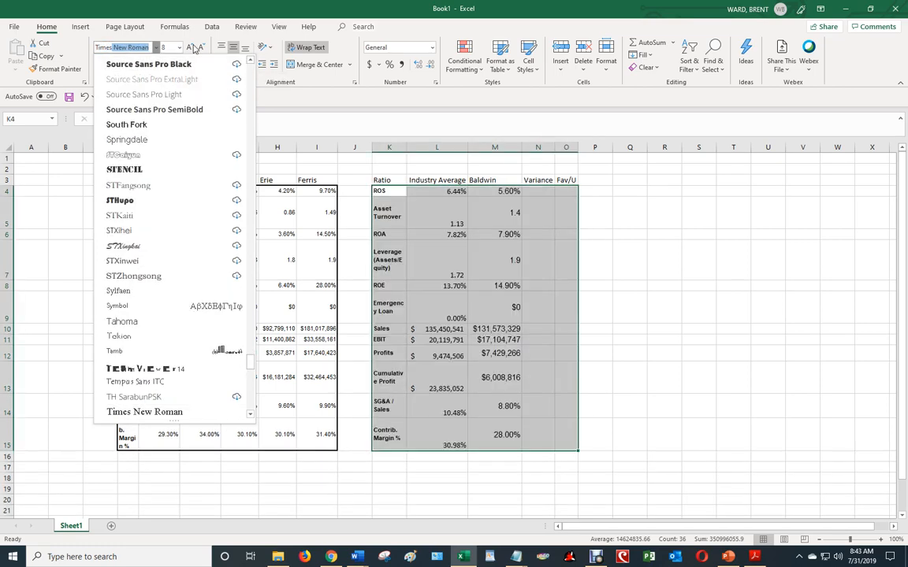
left_click(153, 411)
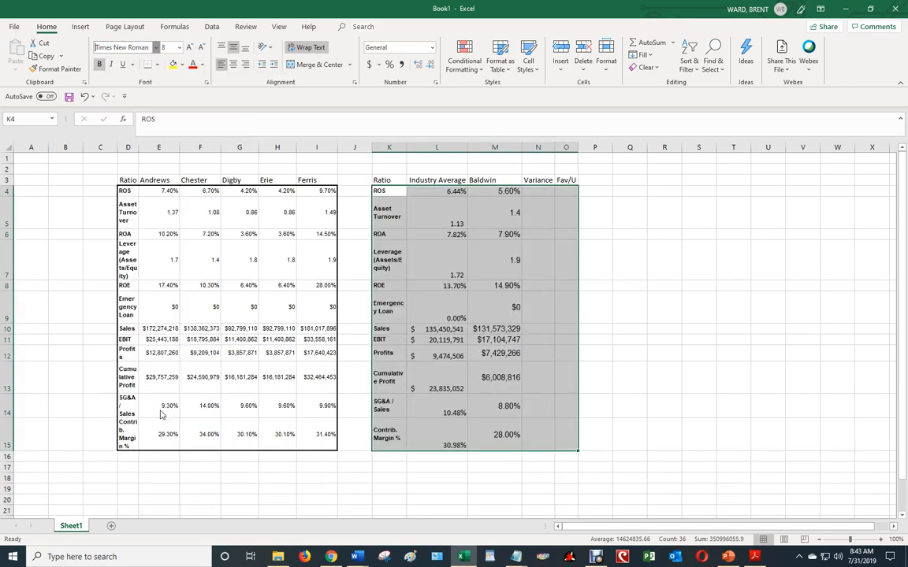
Copy the formatting of the ROS label in K4 onto the comparison table headers K3:O3
left_click(390, 177)
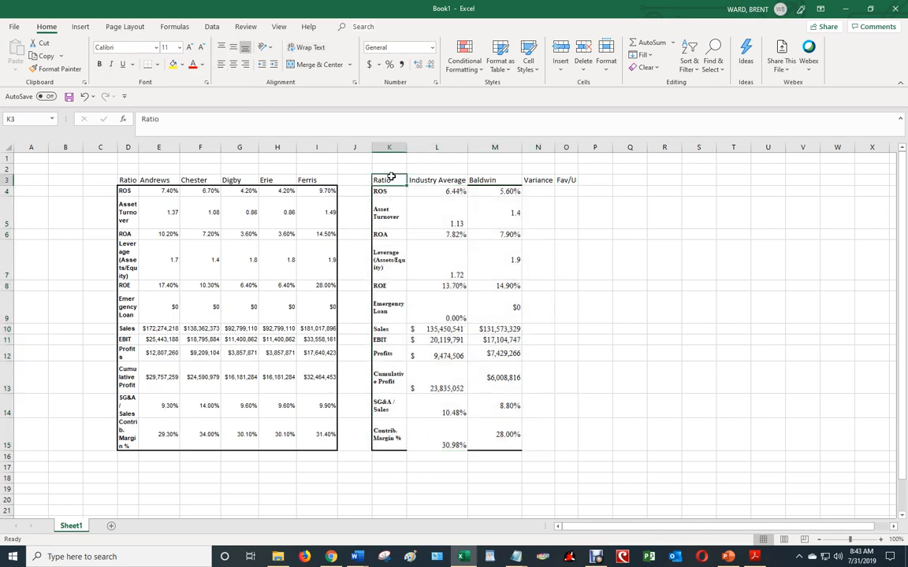
left_click_drag(388, 180, 559, 181)
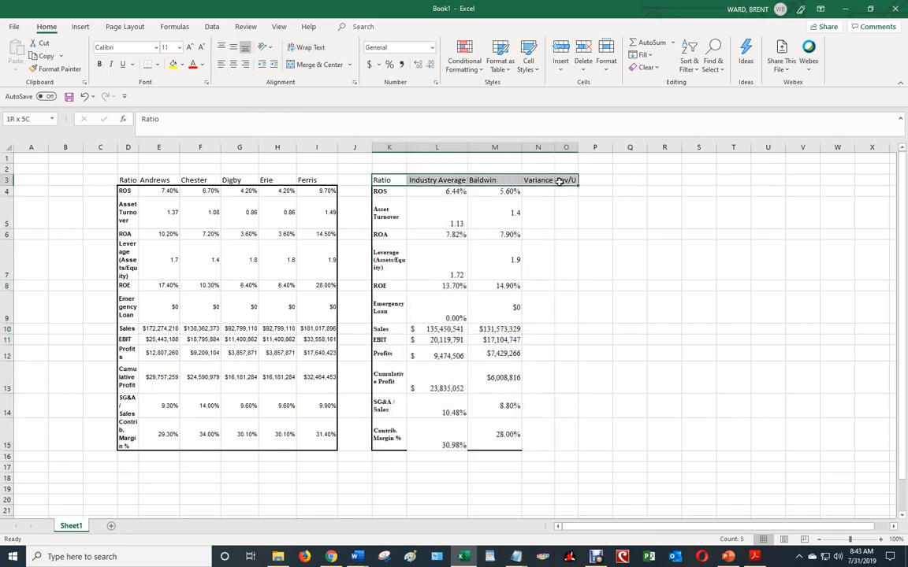
left_click(389, 191)
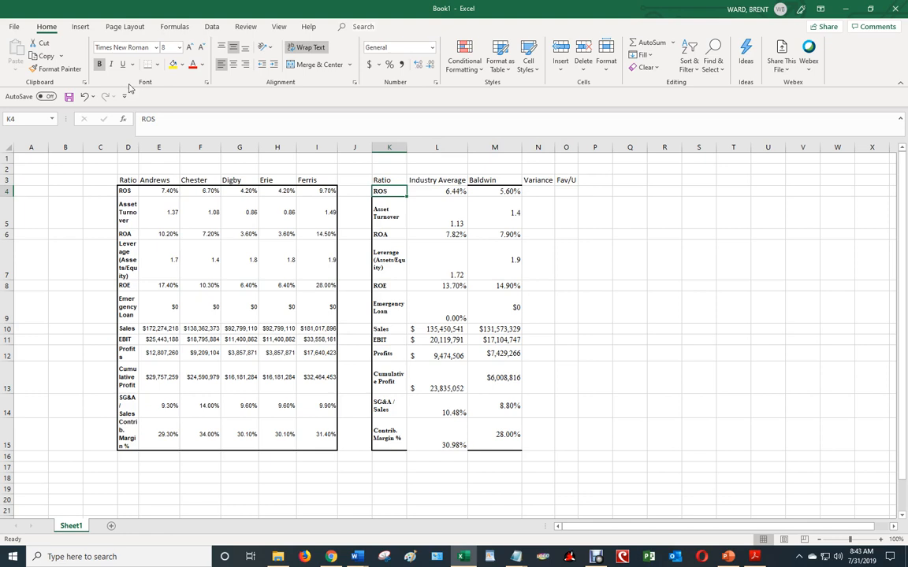
left_click(55, 69)
left_click_drag(386, 181, 572, 181)
left_click(591, 230)
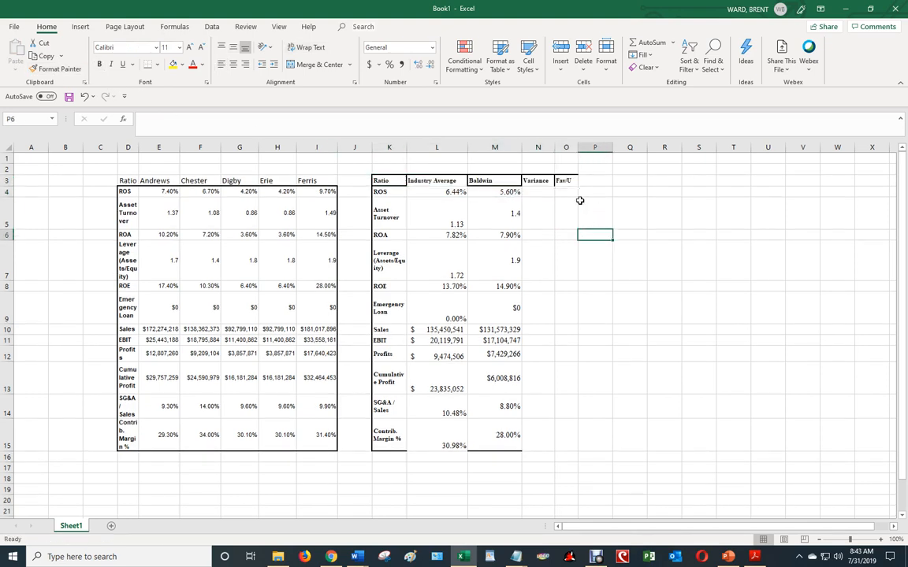
Set the comparison table K3:O15 to font size 12 and widen the Variance and Fav/U columns
left_click_drag(389, 182, 565, 446)
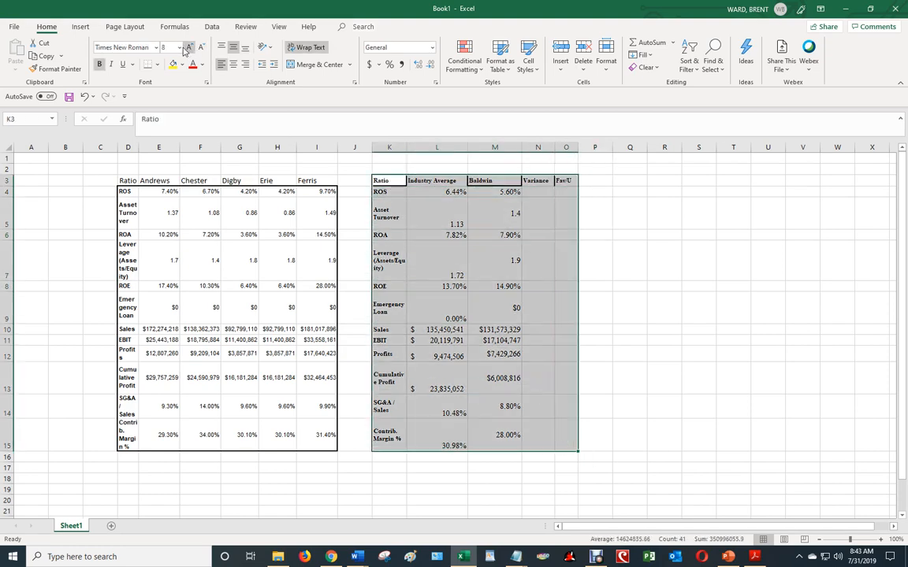
left_click(179, 47)
left_click(171, 98)
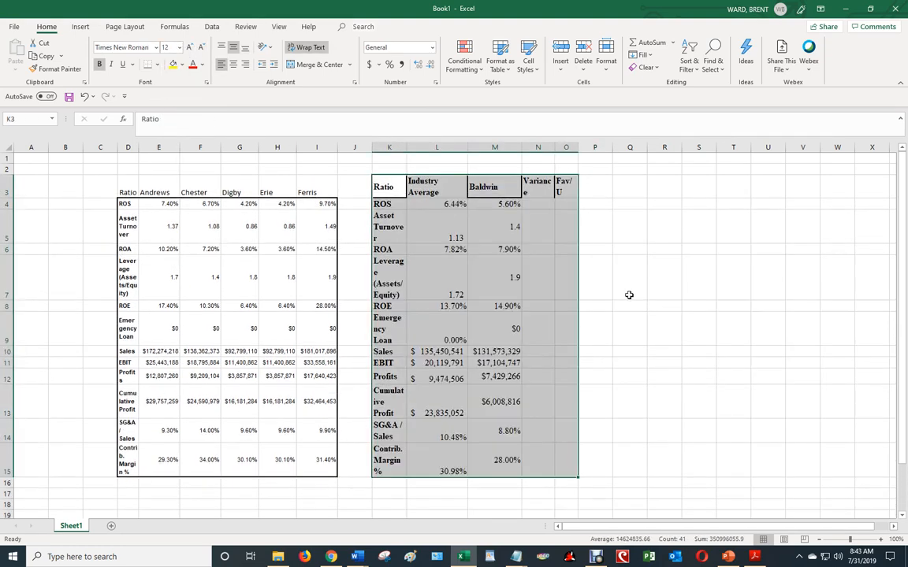
left_click(664, 277)
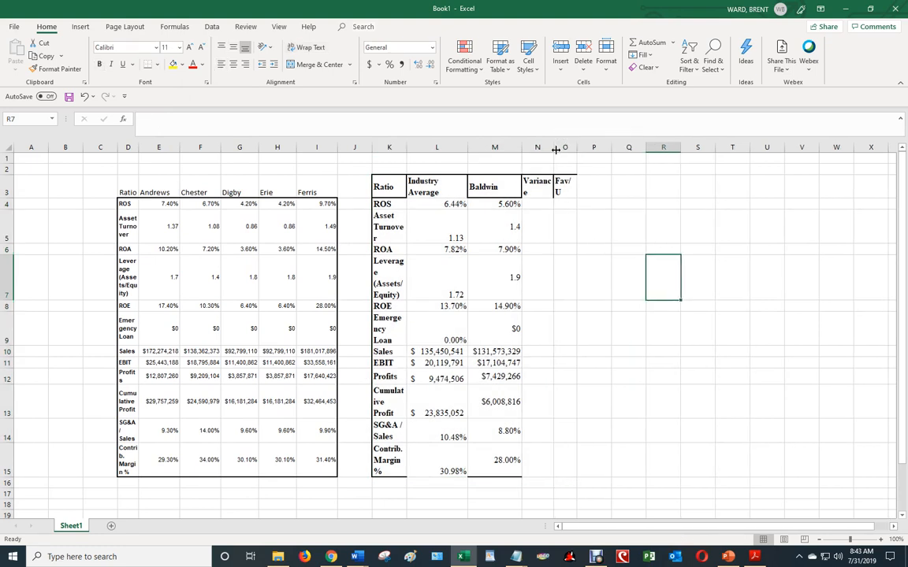
left_click_drag(555, 149, 630, 148)
Calculate the ROS variance in N4 with =M4-L4 and fill the formula down the Variance column through N15
left_click(564, 204)
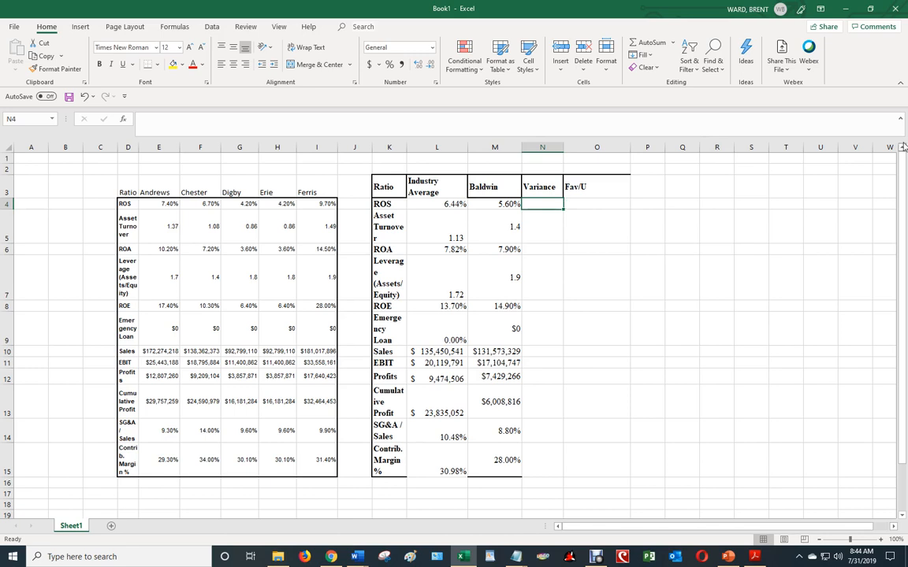
type("=")
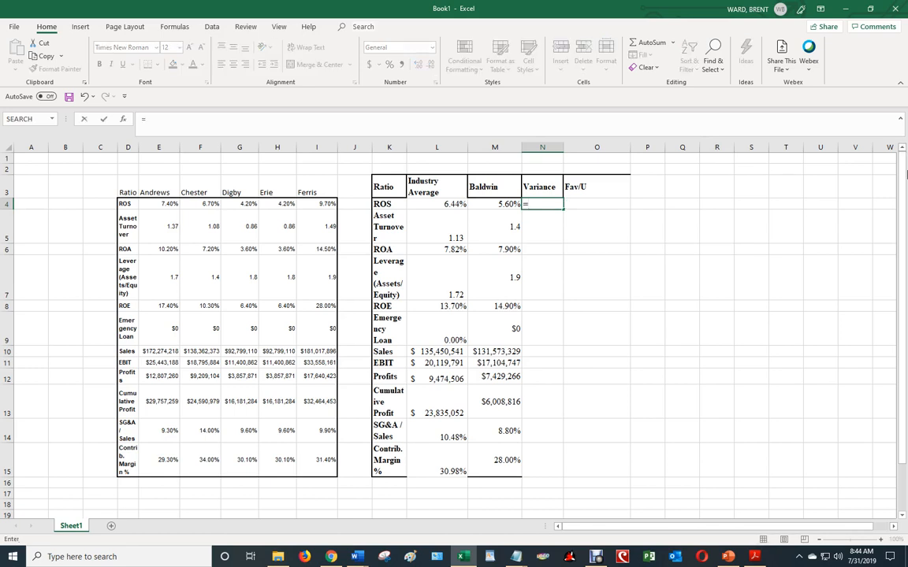
left_click(508, 202)
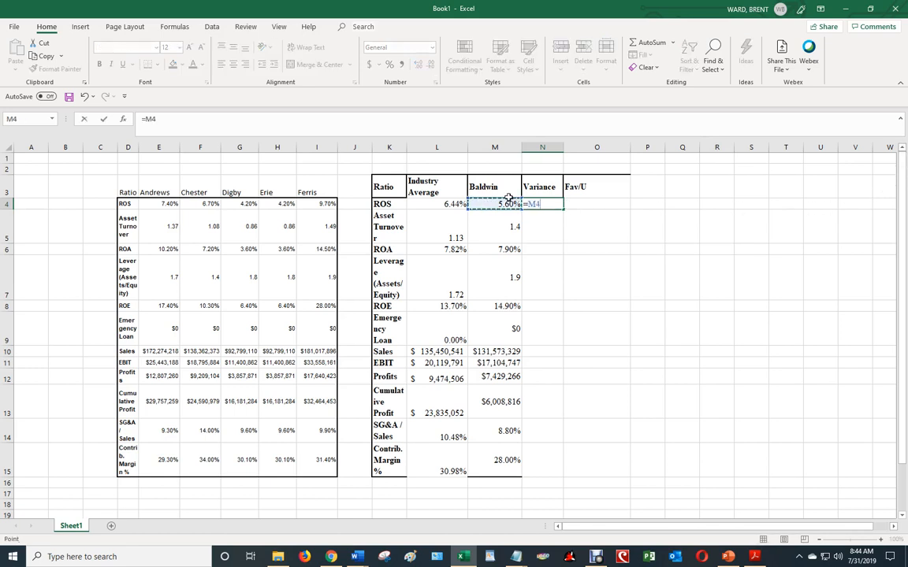
type("-")
left_click(450, 204)
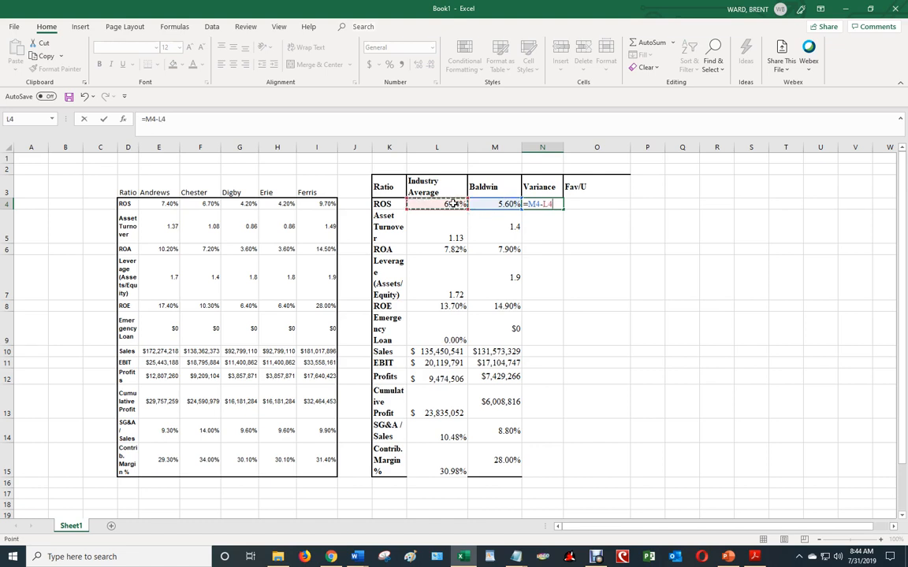
key("Return")
key("Up")
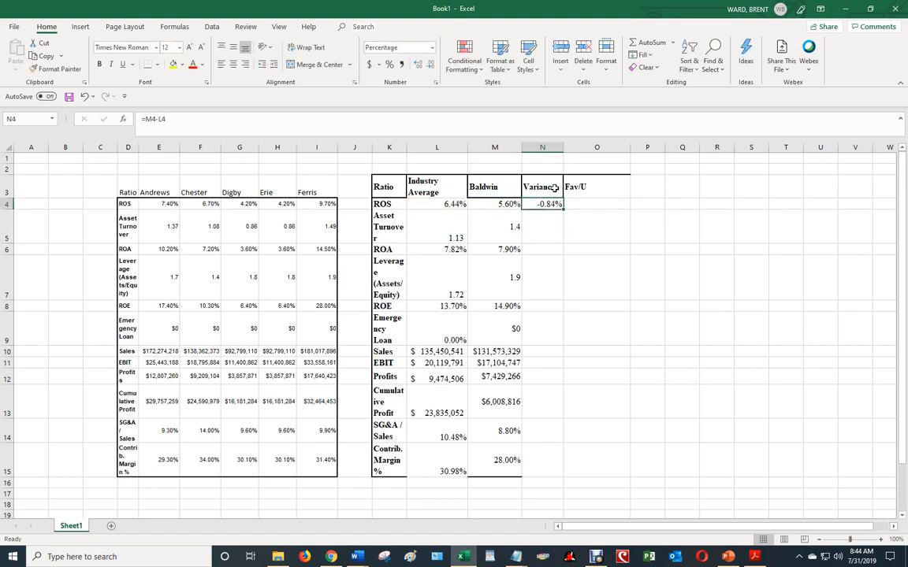
left_click_drag(563, 209, 541, 481)
left_click(628, 351)
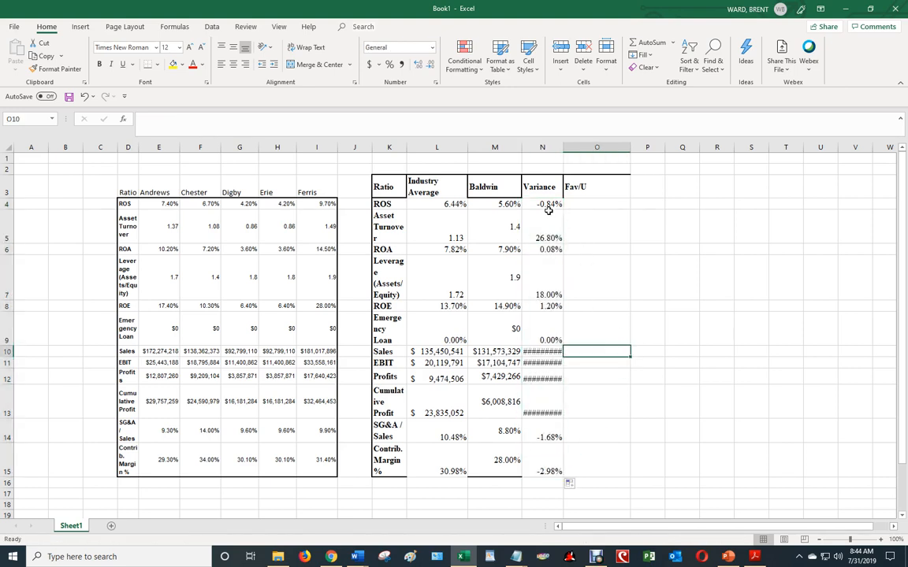
Apply the comma number style to the Asset Turnover cells L5:N5 and the Leverage cells L7:N7
left_click_drag(447, 224, 542, 226)
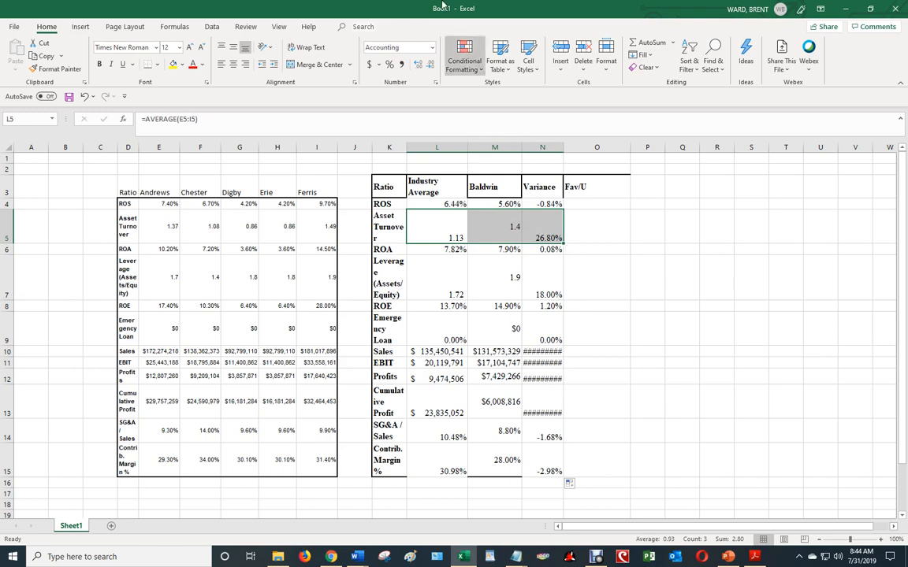
left_click(402, 65)
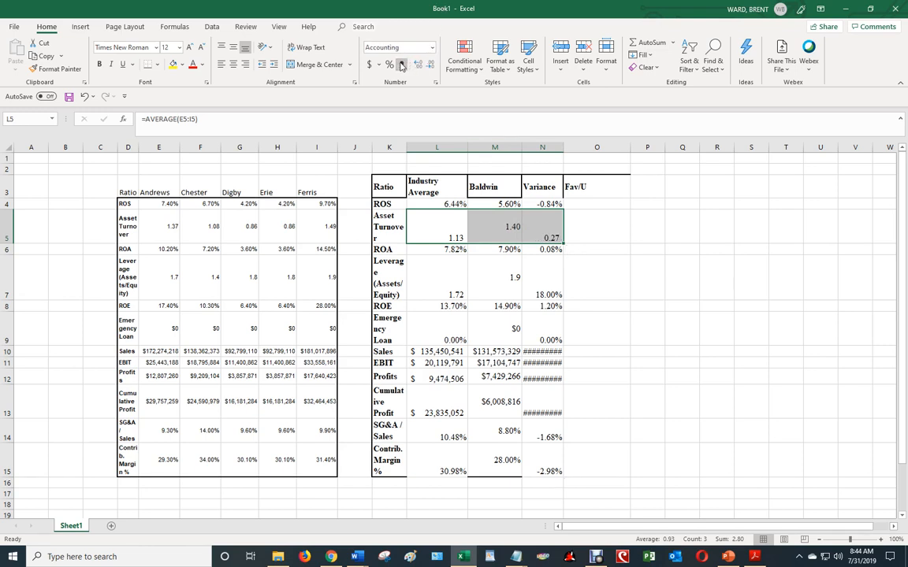
left_click_drag(461, 291, 539, 294)
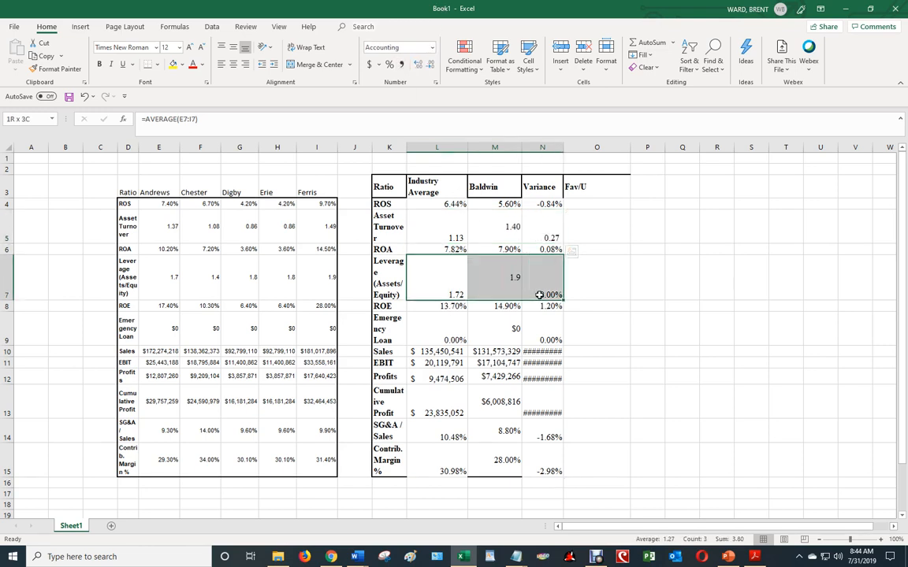
left_click(402, 64)
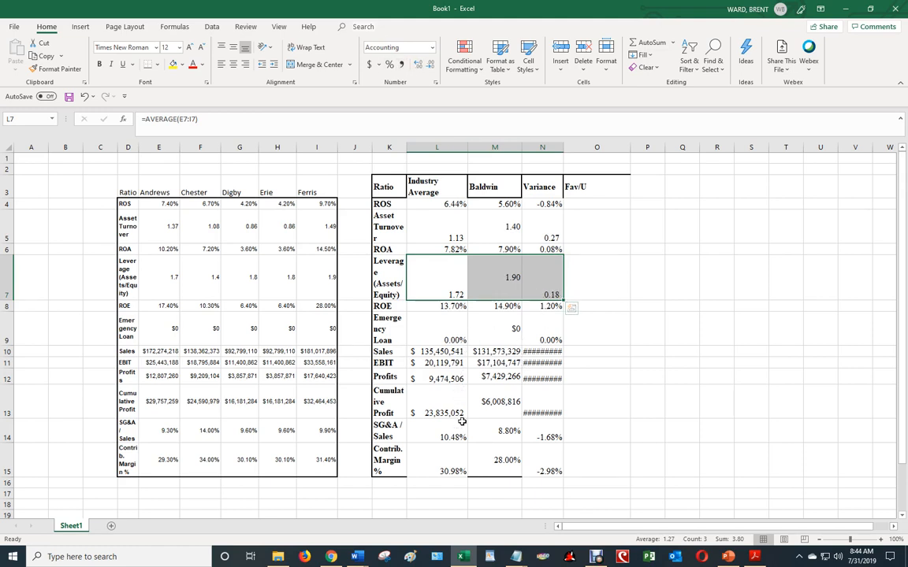
left_click(613, 269)
Copy the formatting of the Industry Average cells L7 and L9 onto Baldwin's Leverage and Emergency Loan cells, M7 and M9
left_click_drag(417, 272, 532, 283)
left_click(458, 289)
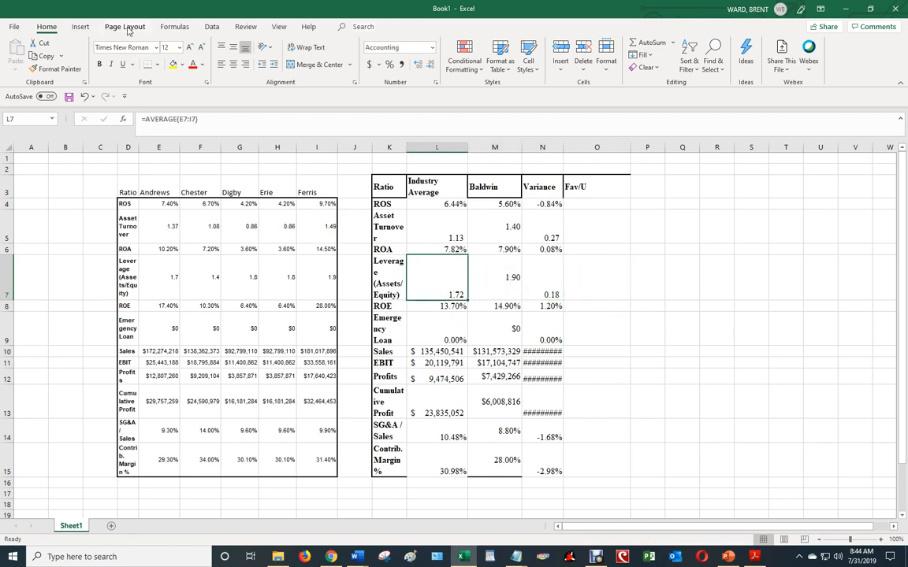
left_click(55, 69)
left_click(508, 273)
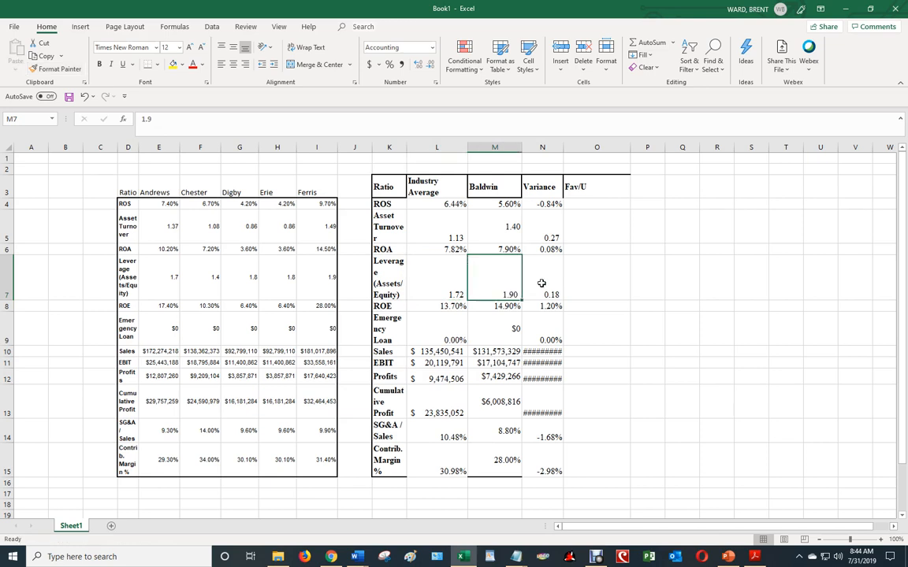
left_click(437, 329)
left_click(55, 69)
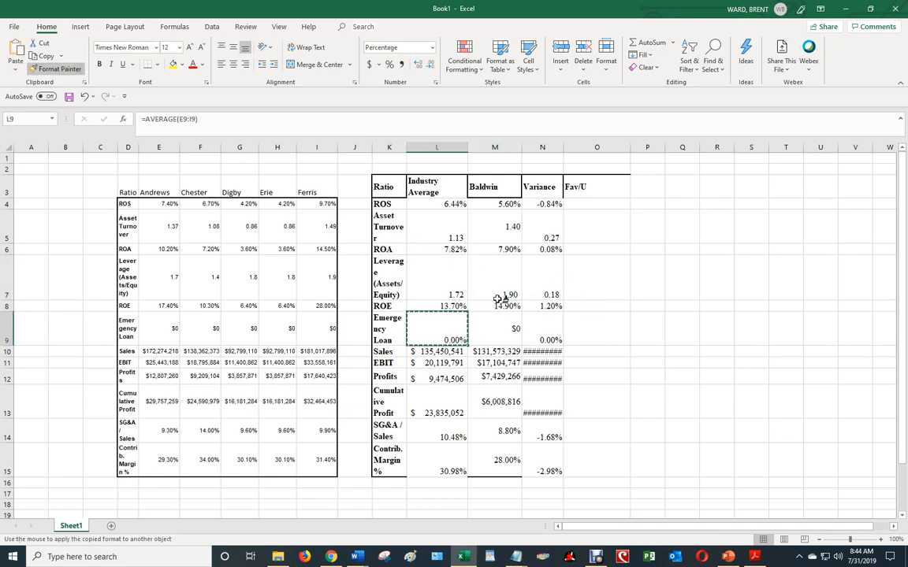
left_click(508, 326)
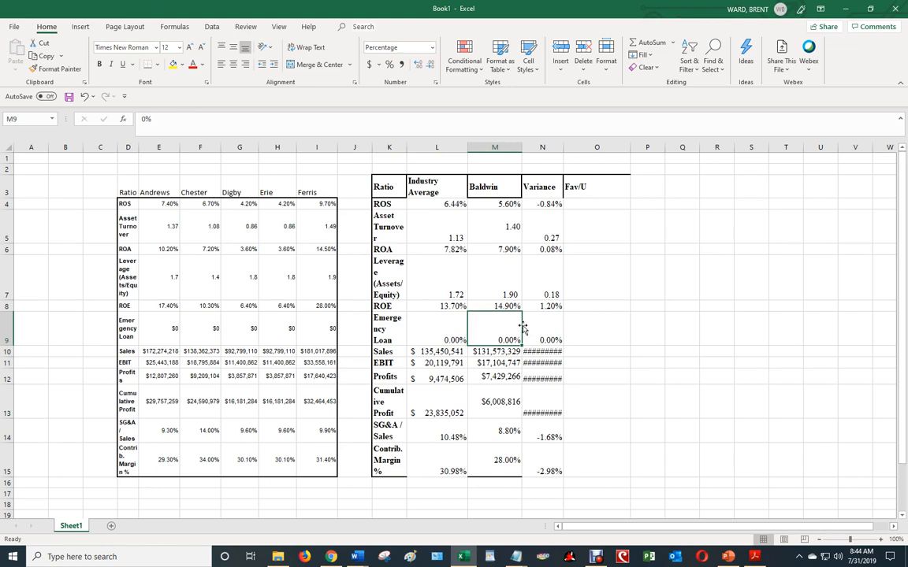
Copy the formatting of the Industry Average Cumulative Profit cell L13 onto Baldwin's cells M13:M15
left_click(508, 398)
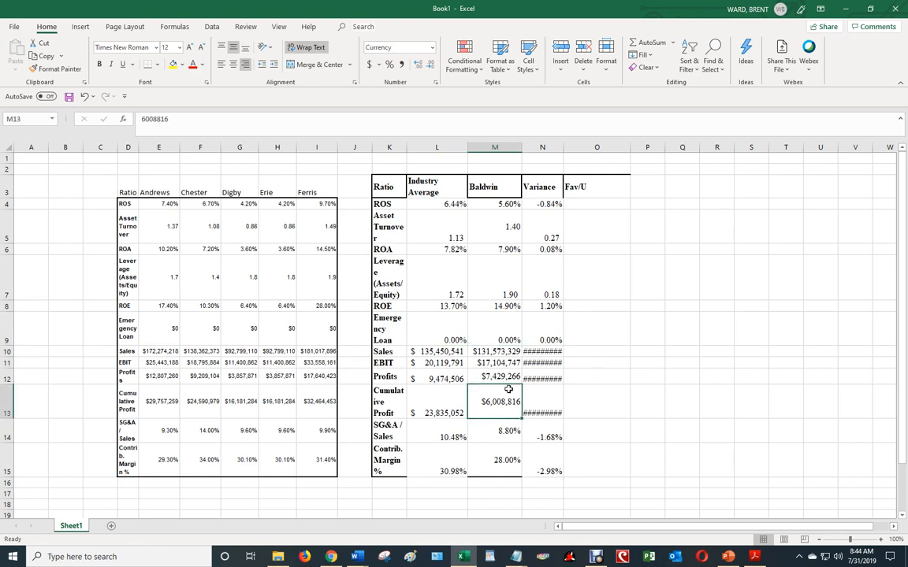
mouse_move(508, 389)
left_mouse_down()
mouse_move(516, 405)
mouse_move(510, 461)
left_mouse_up()
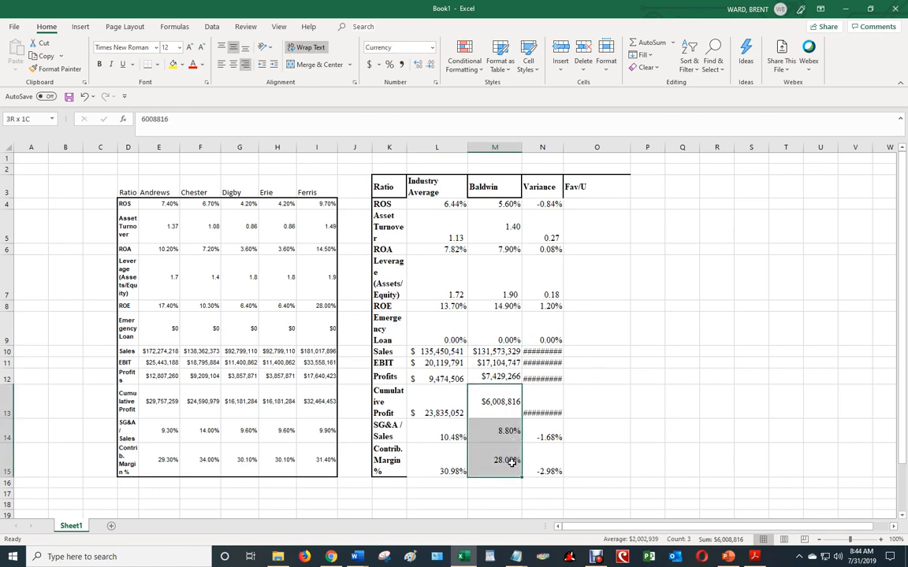
left_click(442, 410)
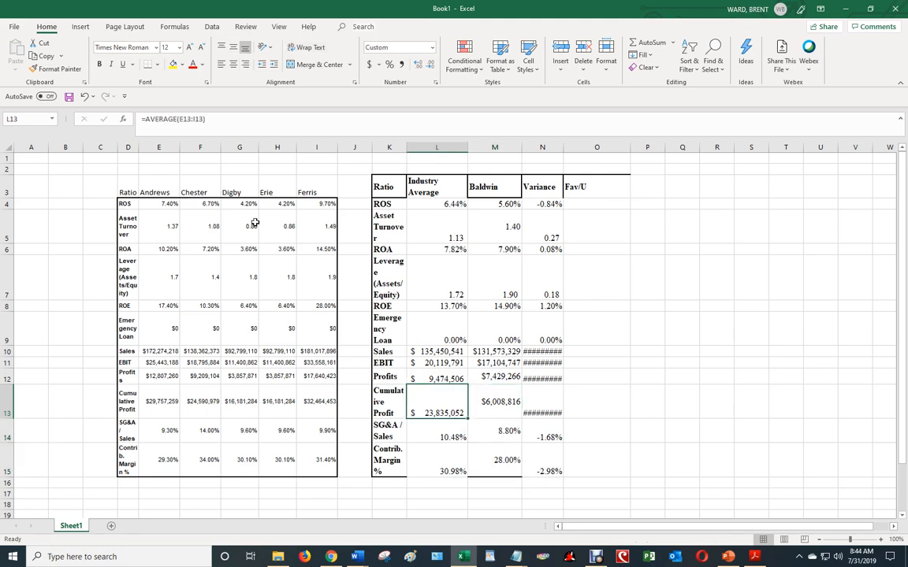
left_click(54, 68)
left_click_drag(482, 393, 503, 464)
left_click(641, 431)
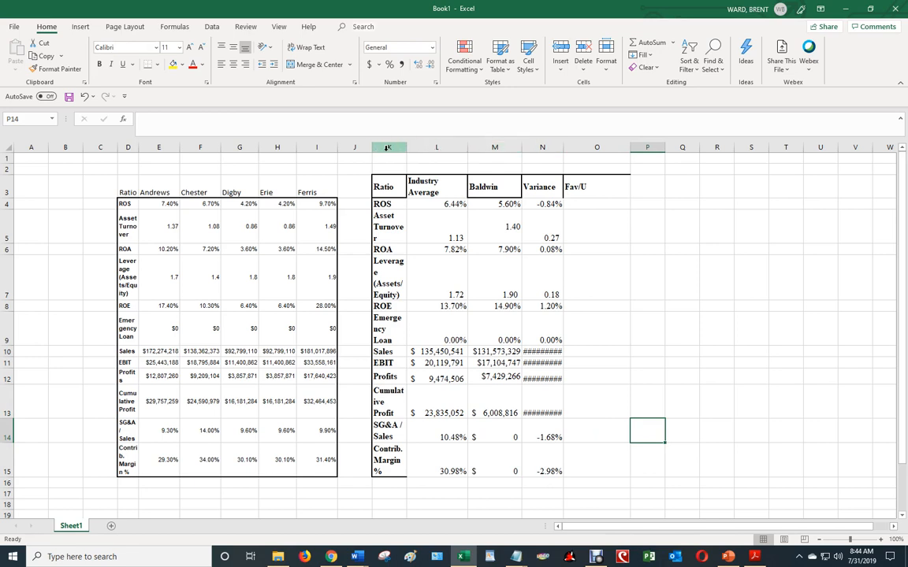
Auto-fit the widths of the comparison table columns K through O
left_click_drag(387, 147, 598, 147)
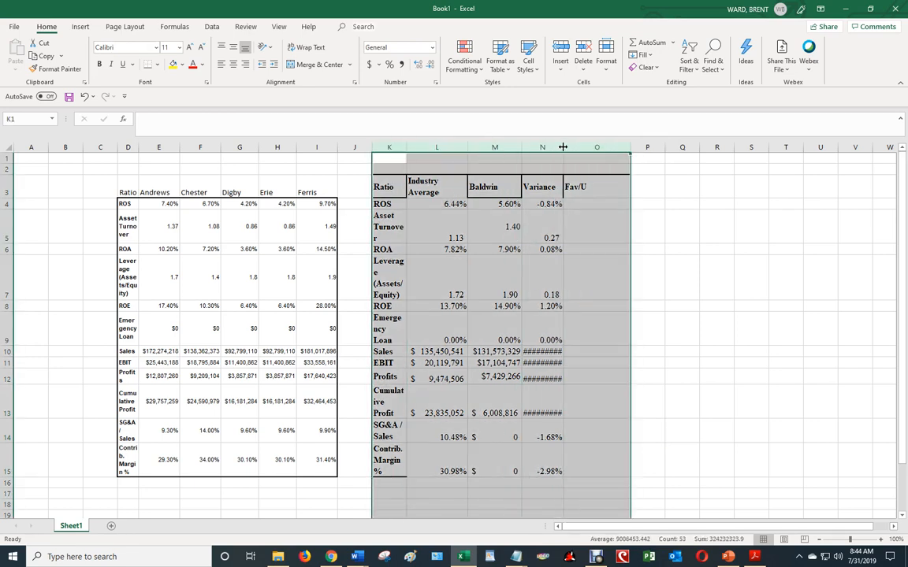
double_click(562, 147)
left_click(668, 305)
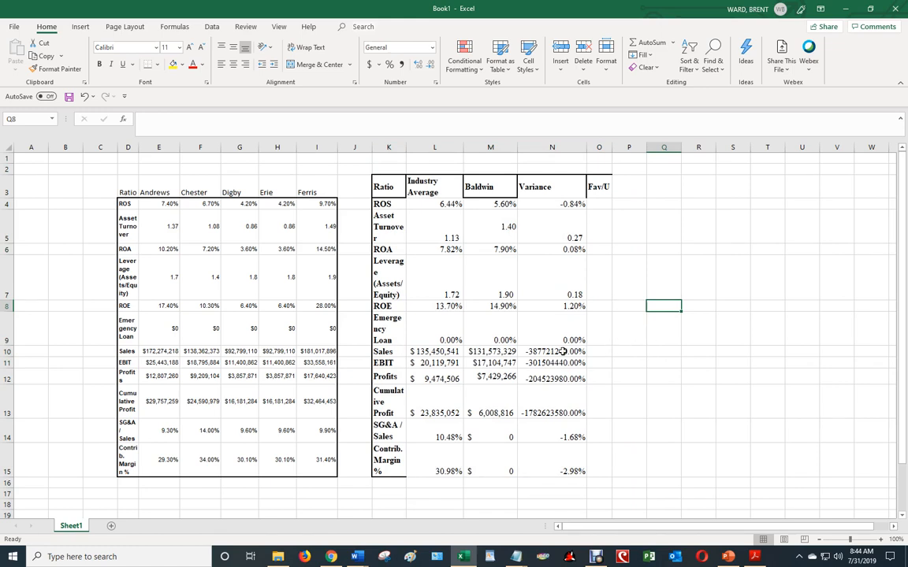
Format the Sales through Cumulative Profit variances in N10:N13 as accounting dollars without decimals
left_click_drag(559, 351, 566, 407)
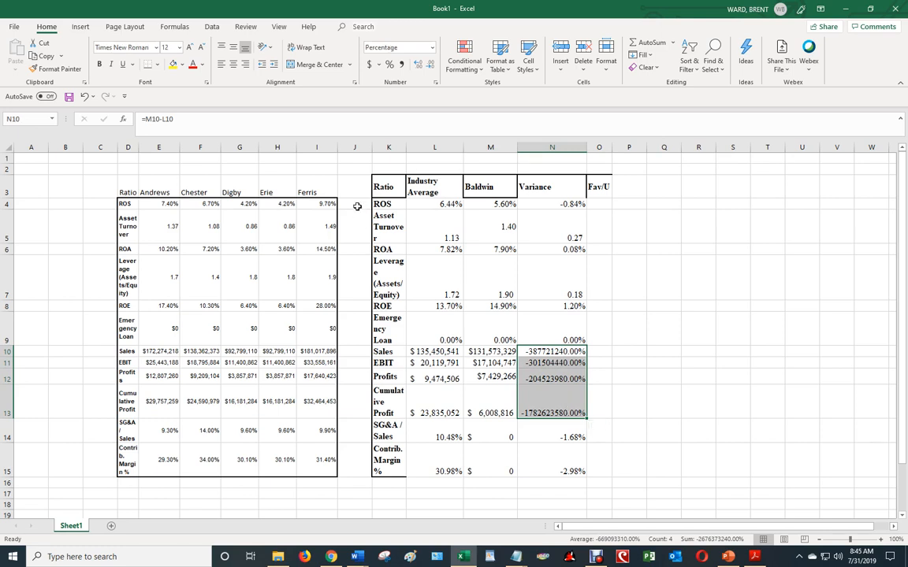
left_click(370, 65)
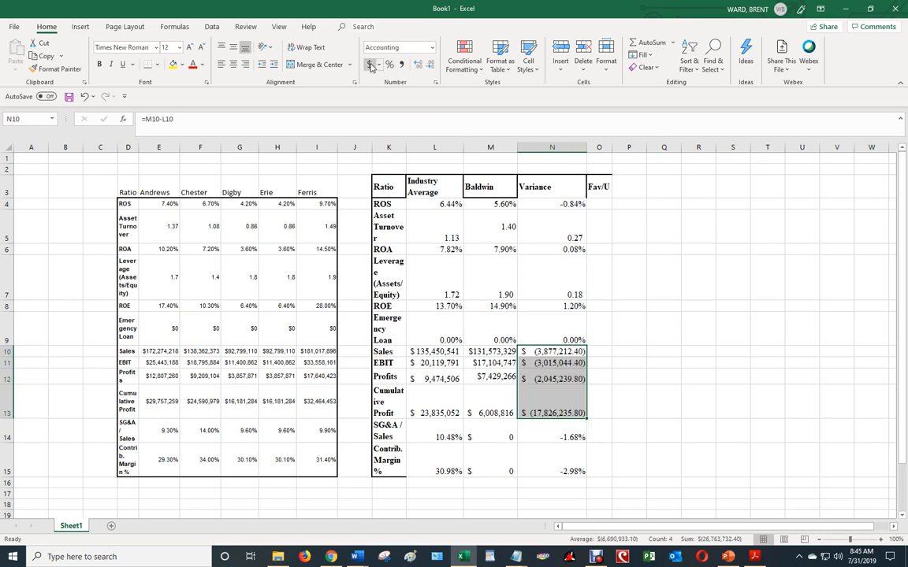
left_click(432, 67)
left_click(432, 67)
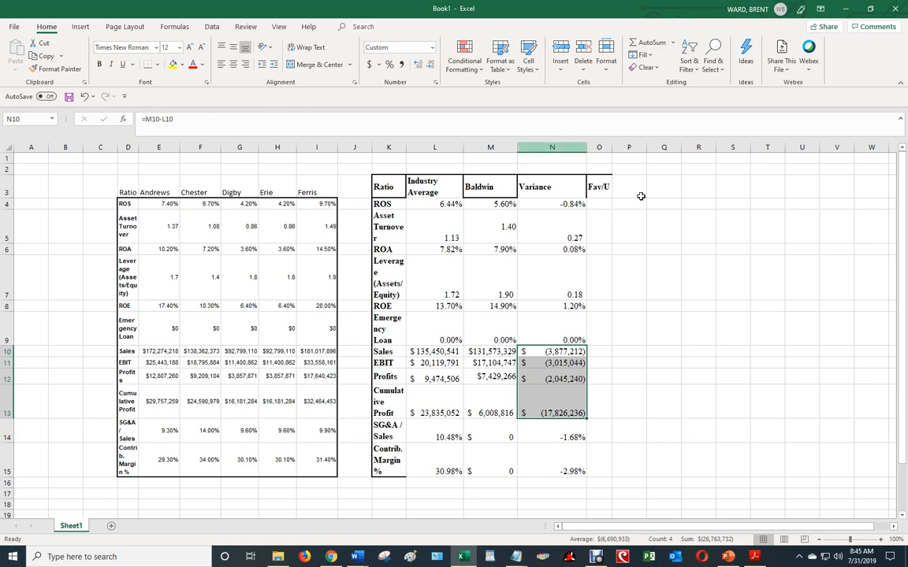
left_click(710, 287)
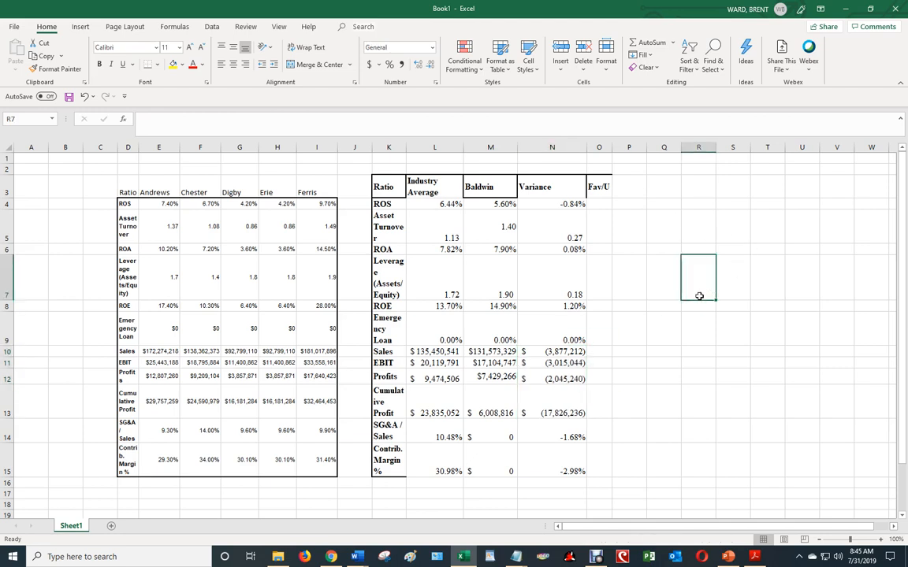
Copy the formatting of L5 onto Baldwin's Asset Turnover cell M5 and widen the Ratio column K
left_click(597, 205)
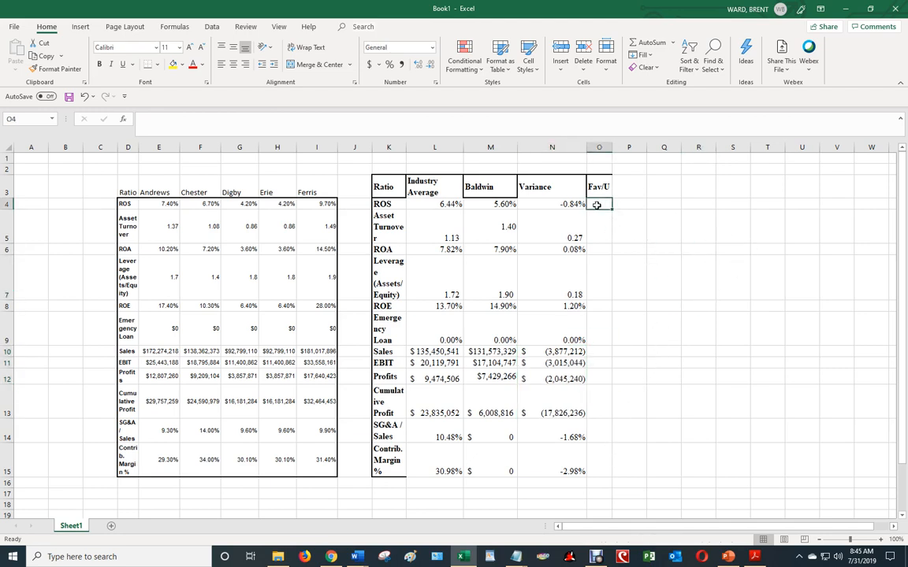
left_click(596, 248)
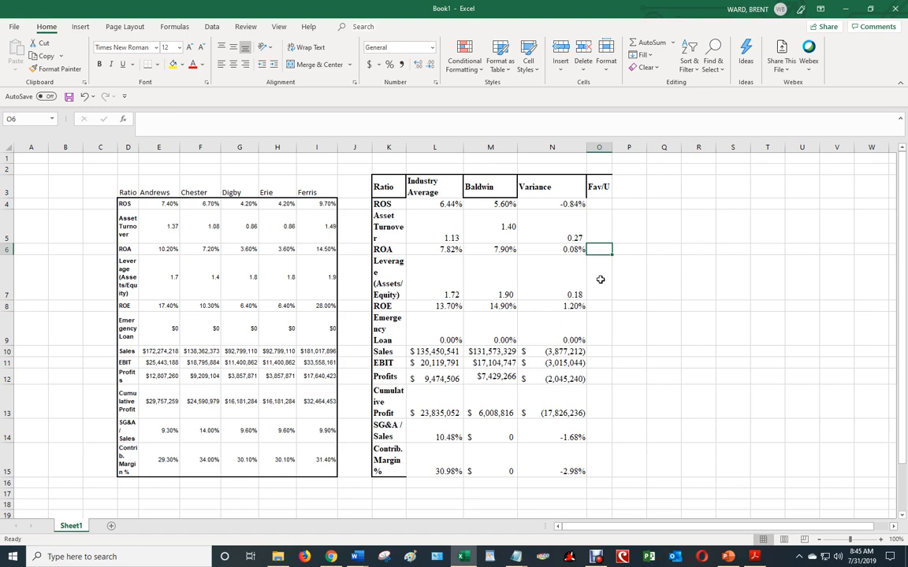
left_click(437, 228)
left_click(56, 68)
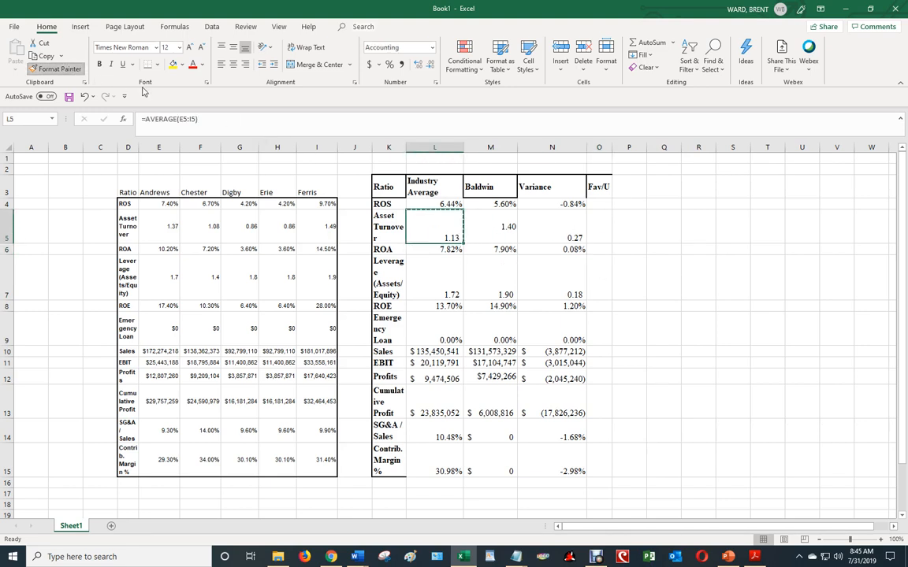
left_click(488, 227)
left_click(658, 249)
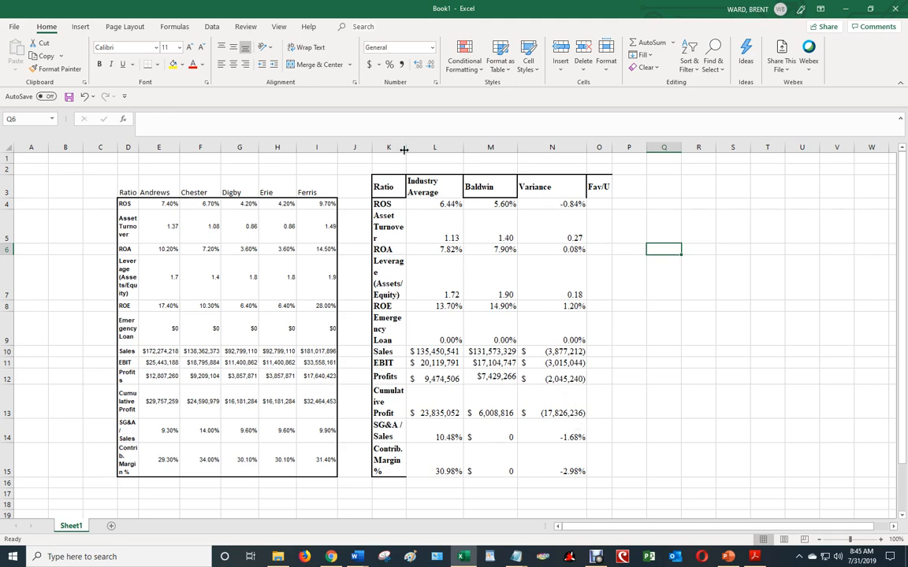
left_click_drag(404, 150, 423, 150)
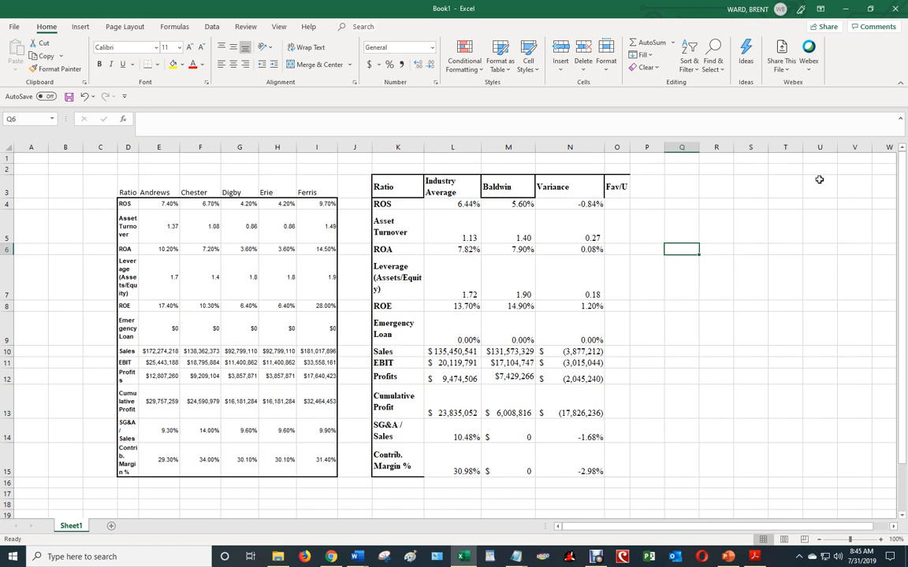
Enter N/A in the Fav/U column for the Leverage ratio in O7
left_click(626, 291)
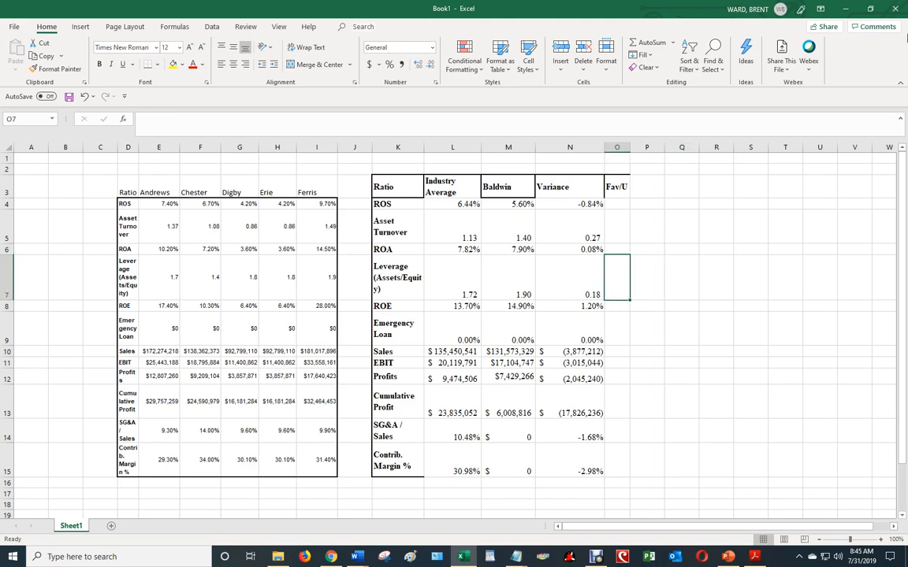
type("N/A")
key("Return")
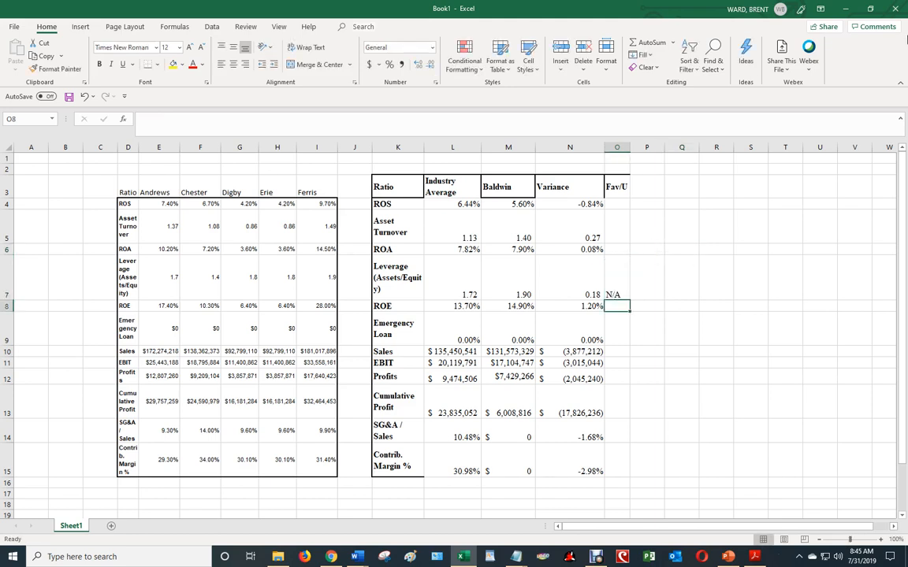
Mark the ROS variance as U in O4 and the Asset Turnover variance as Fav in O5
key("Up")
key("Up")
key("Up")
key("Up")
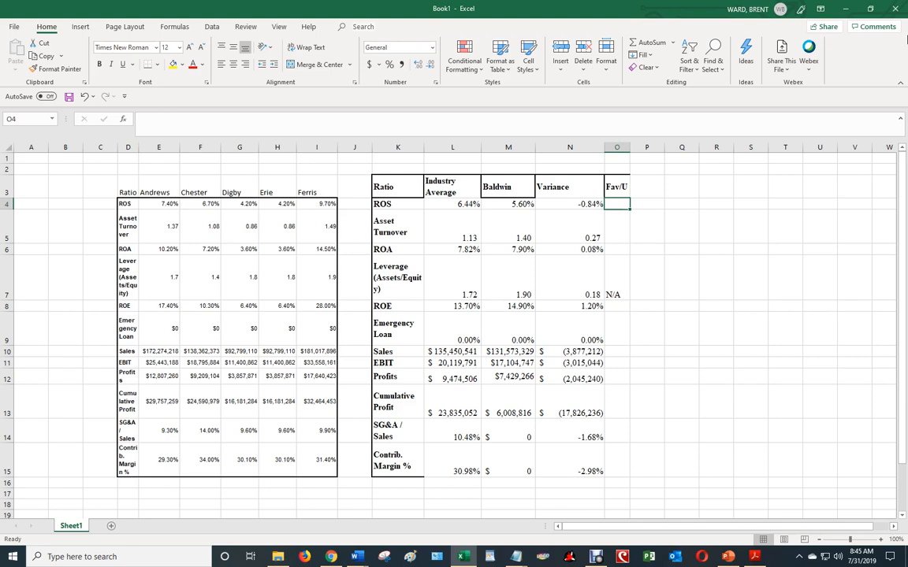
type("U")
key("Return")
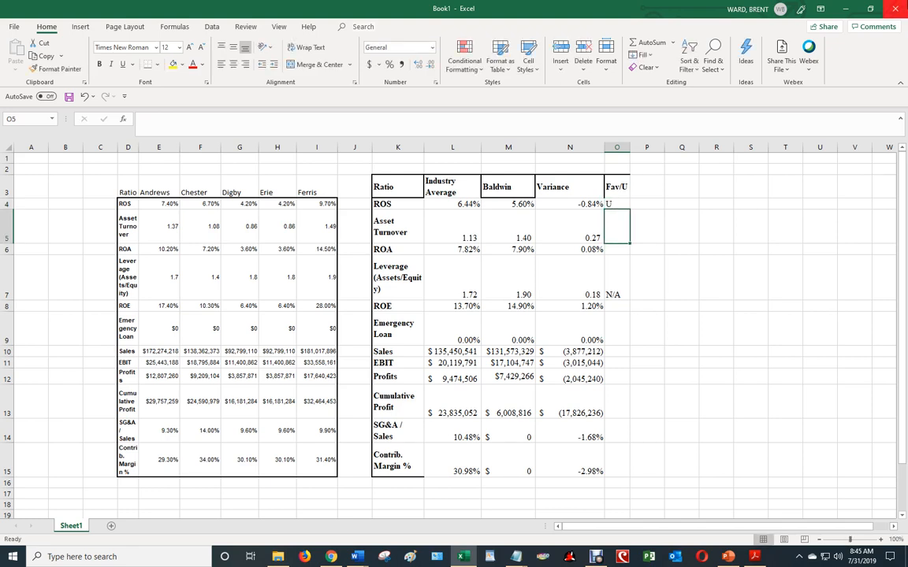
type("+")
key("BackSpace")
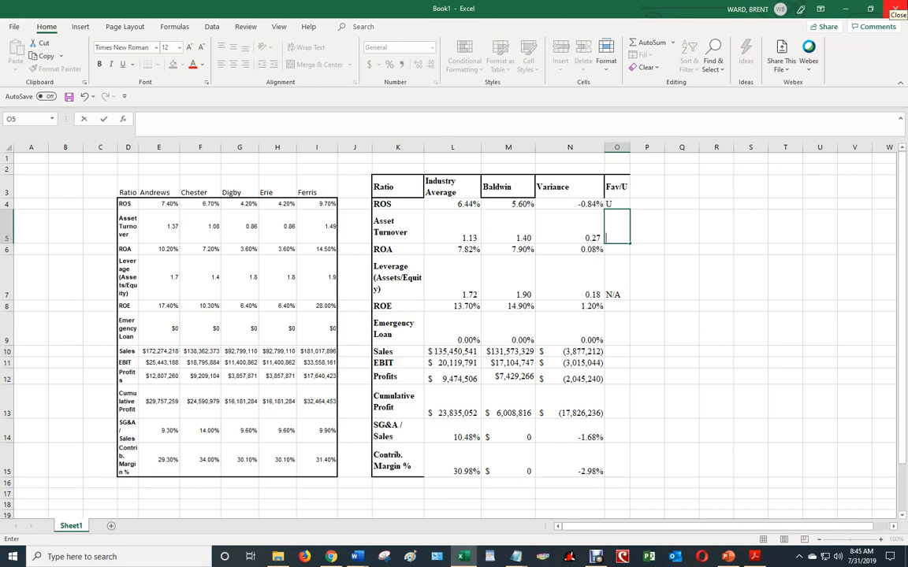
key("Return")
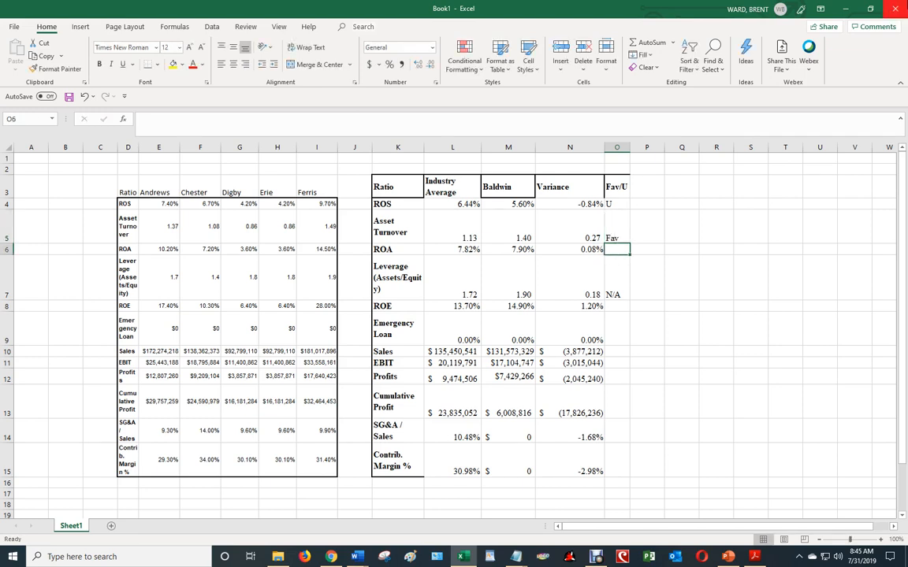
Mark the ROA variance in O6 and the ROE variance in O8 as Fav
type("Fav")
key("Return")
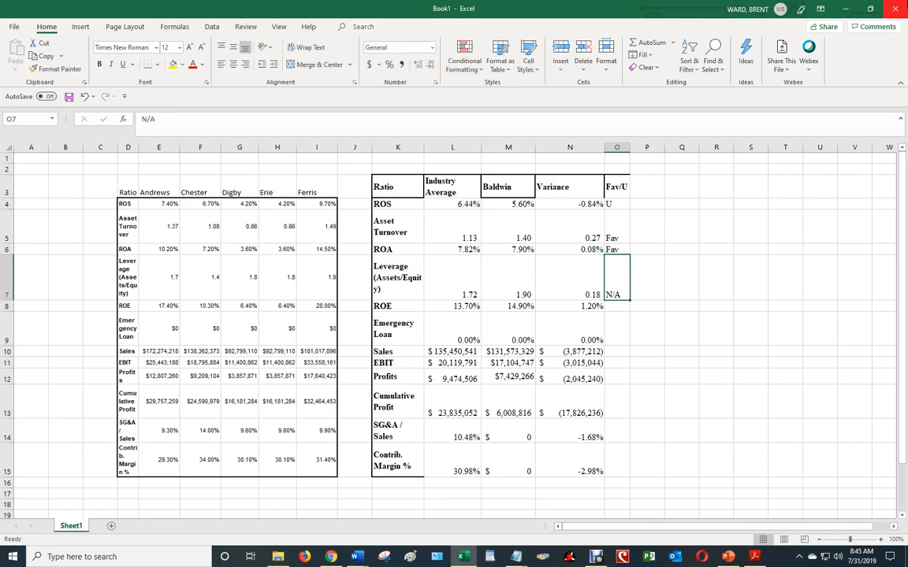
key("Return")
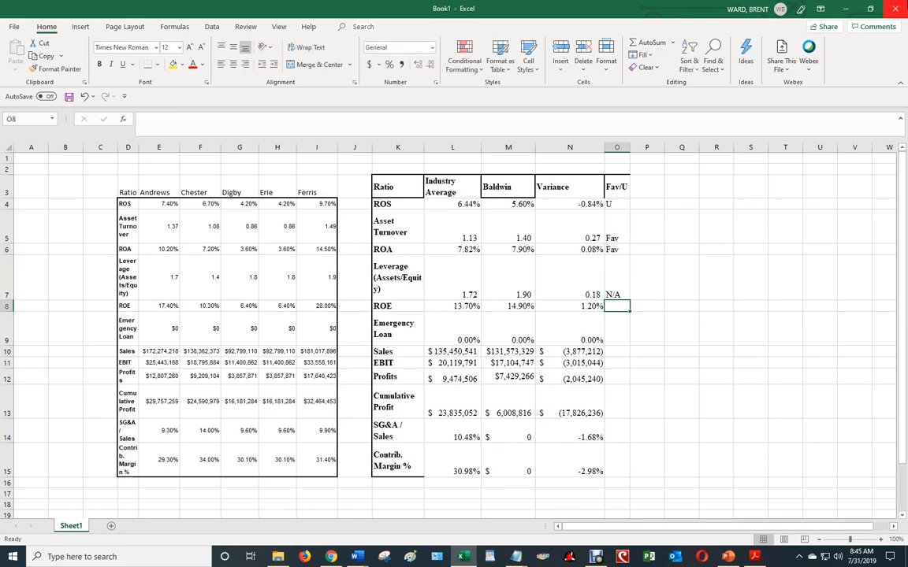
type("Fav")
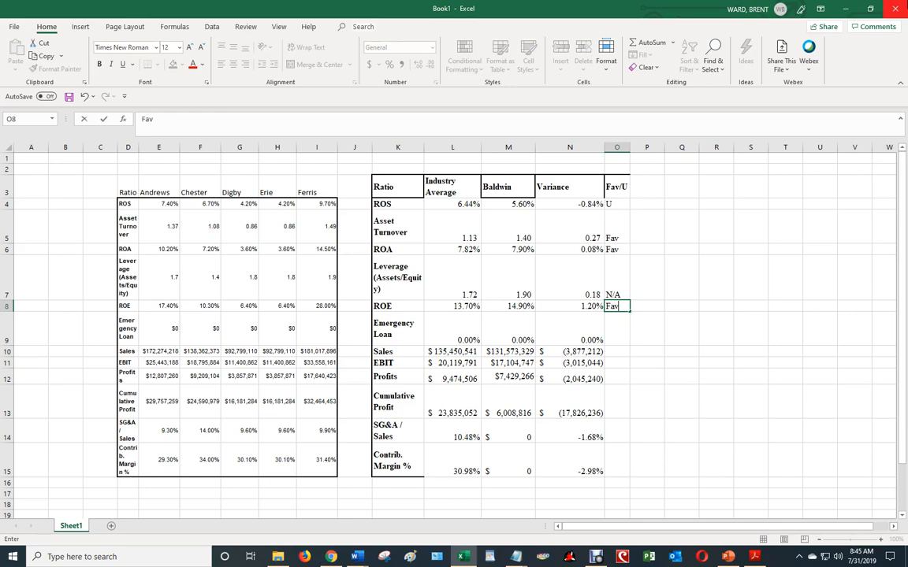
key("Return")
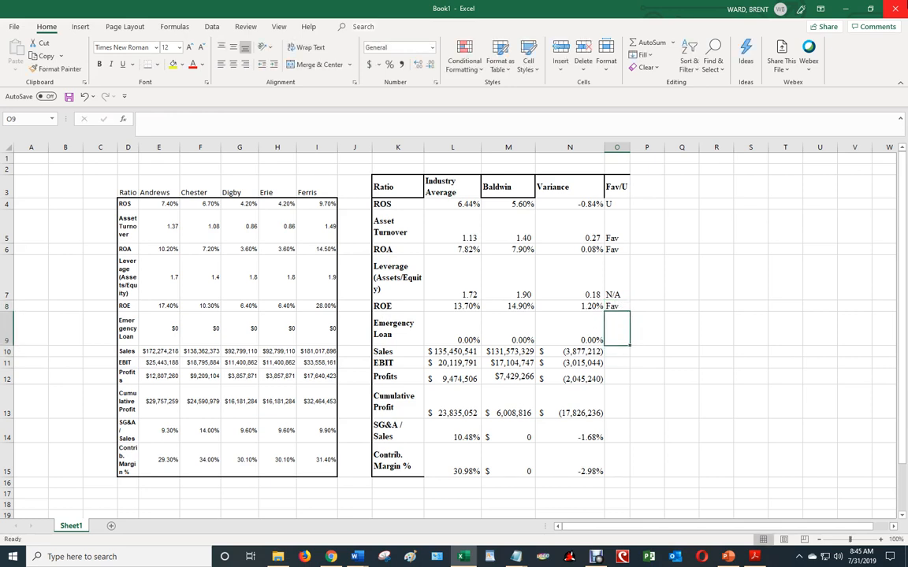
Enter N/A in the Fav/U column for the Emergency Loan ratio in O9
type("M")
type("N/A")
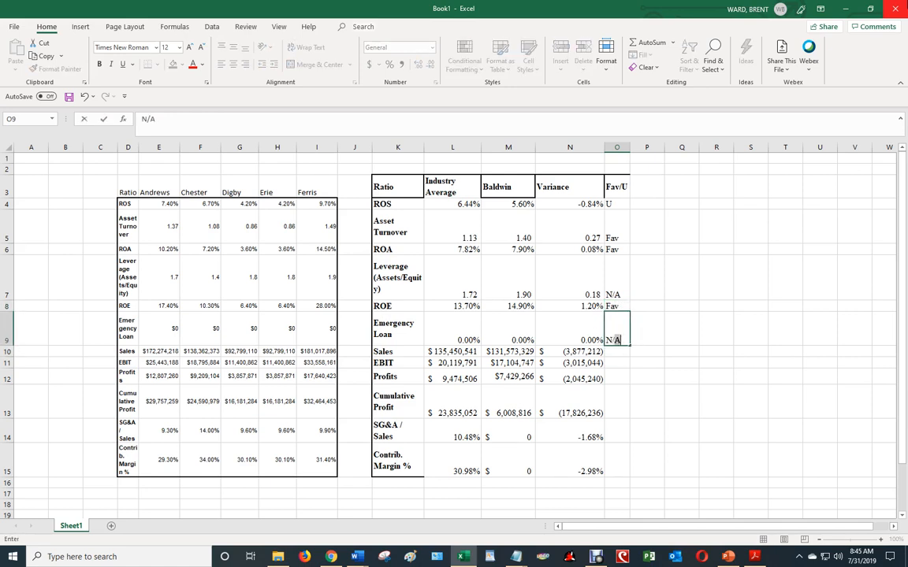
type("/")
key("Return")
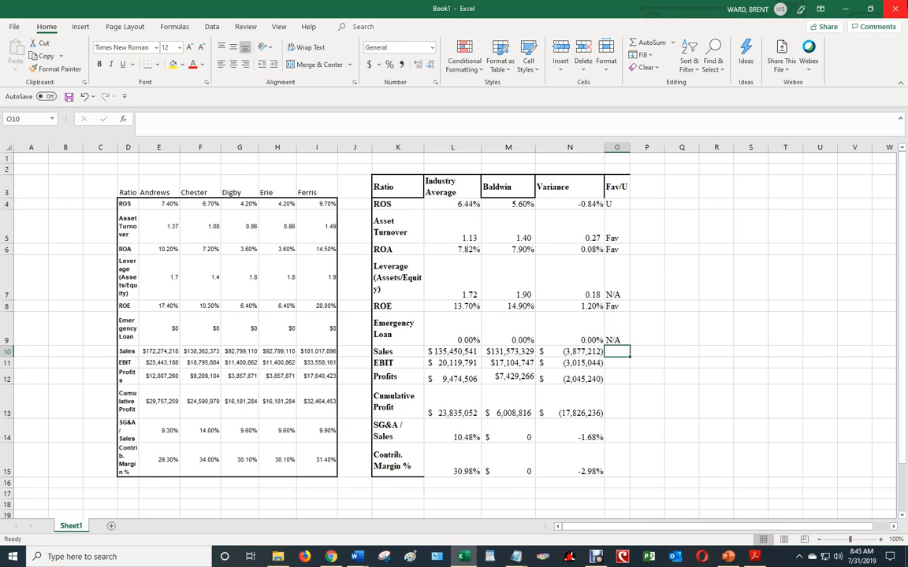
Mark the variances from Sales through Contrib. Margin % as U in O10:O15
type("U")
key("Return")
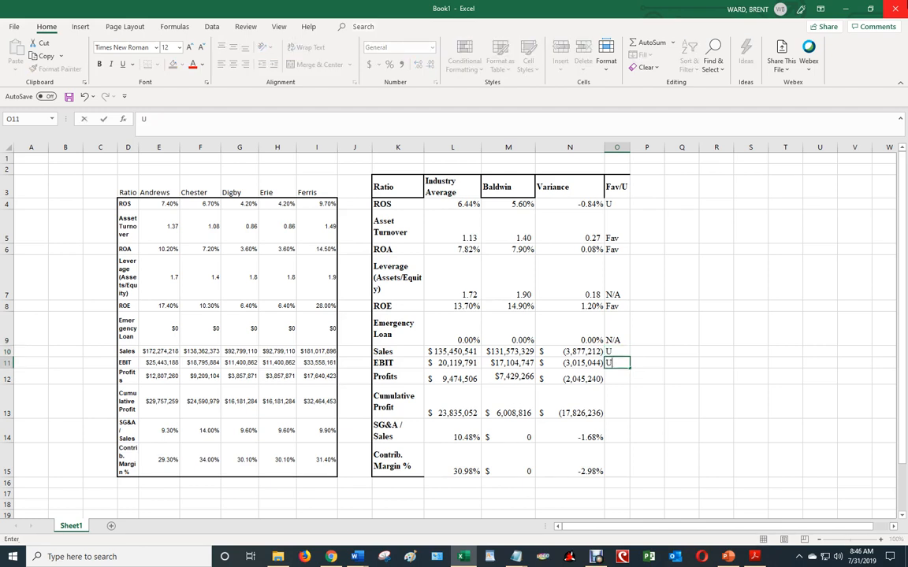
type("U")
key("Return")
type("U")
key("Return")
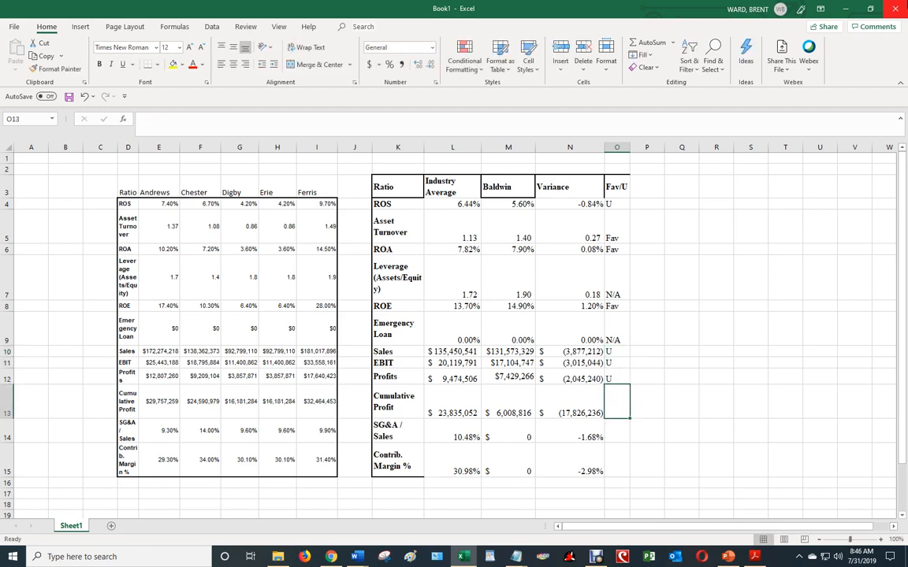
type("U")
key("Return")
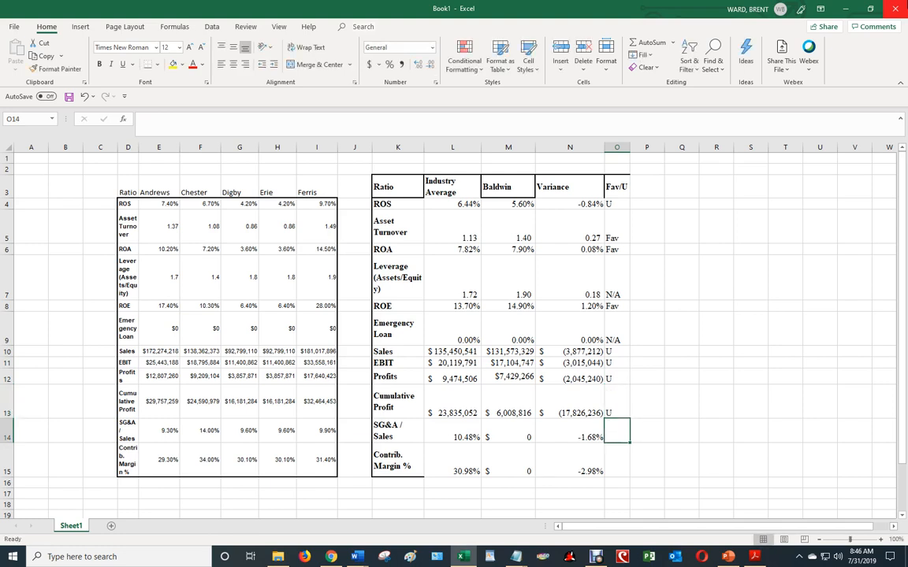
type("U")
key("Return")
type("U")
key("Return")
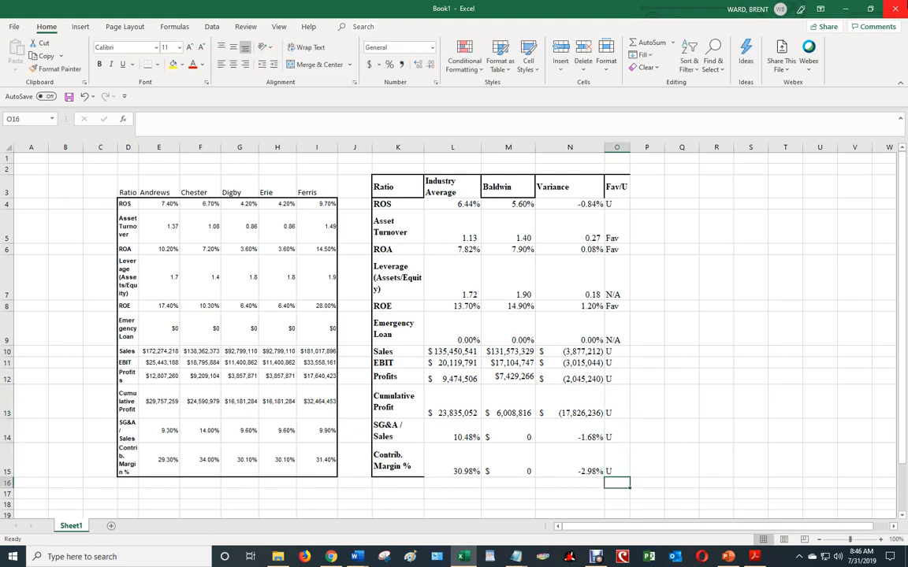
key("Up")
key("Up")
key("Up")
key("Up")
key("Up")
key("Up")
key("Up")
key("Up")
key("Up")
key("Up")
key("Up")
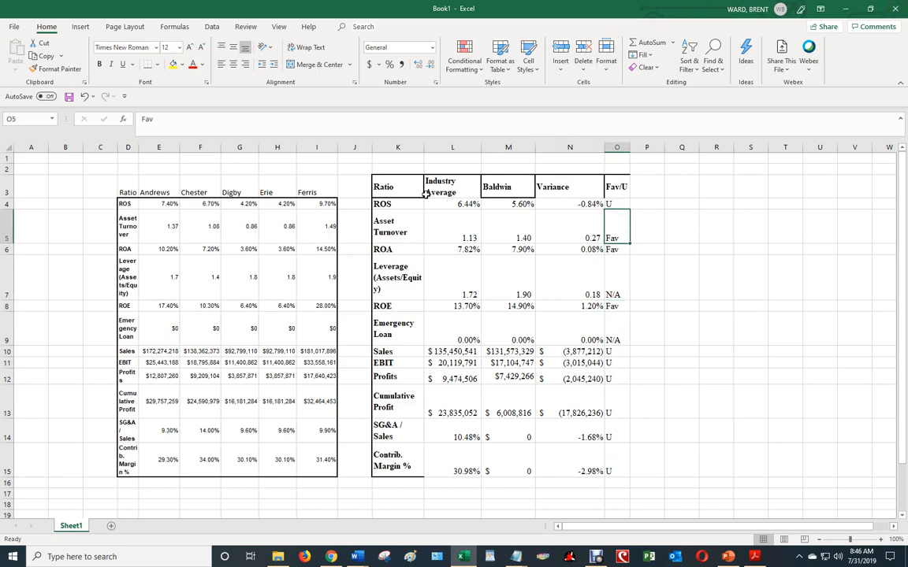
left_click(392, 204)
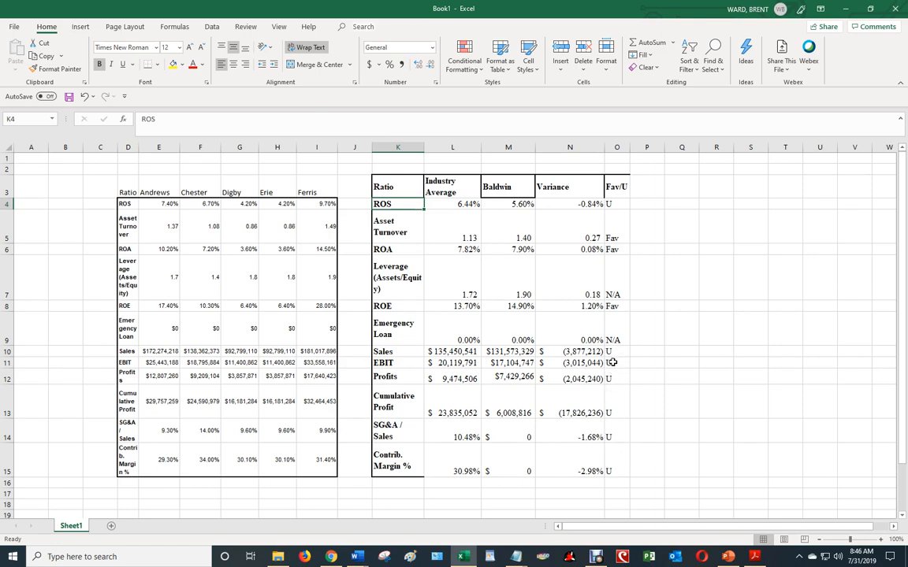
left_click(728, 304)
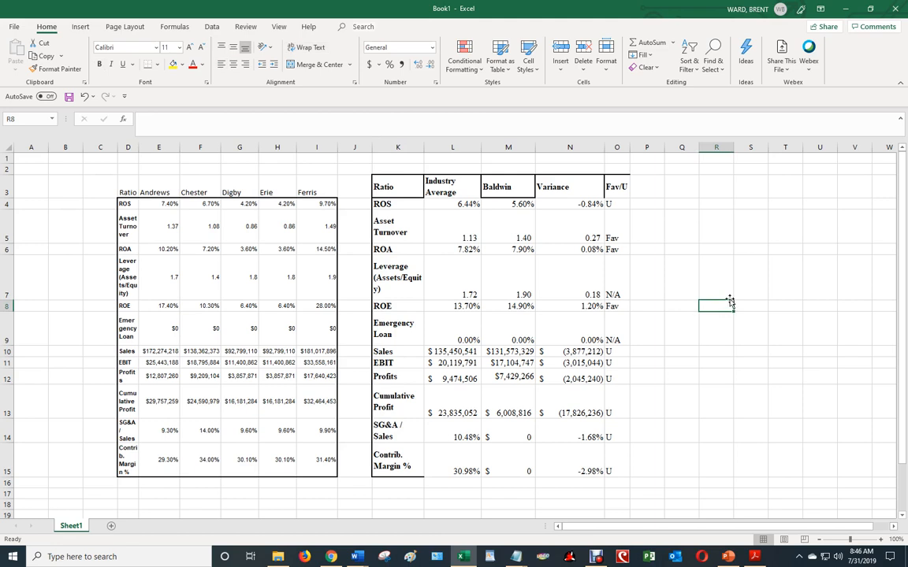
left_click(391, 185)
mouse_move(381, 184)
left_mouse_down()
mouse_move(567, 193)
mouse_move(634, 413)
mouse_move(629, 471)
left_mouse_up()
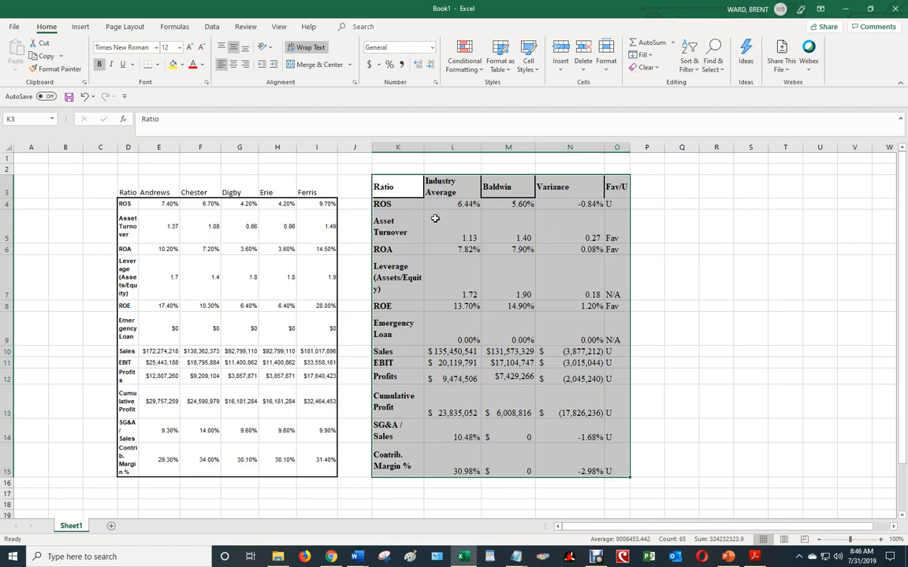
Try copying the formatting of the Asset Turnover label in K5 onto the header row K3:O3
left_click(400, 229)
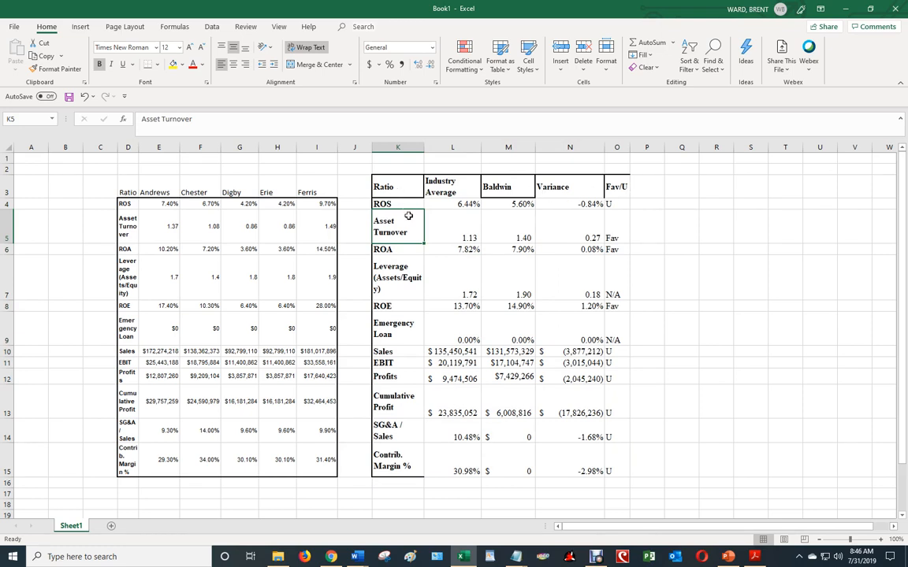
left_click(50, 73)
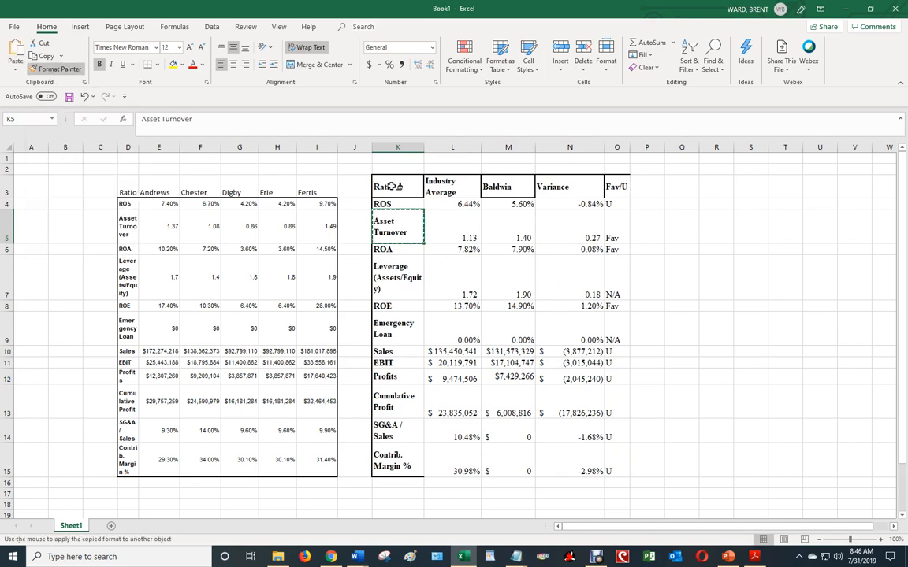
left_click_drag(384, 187, 618, 187)
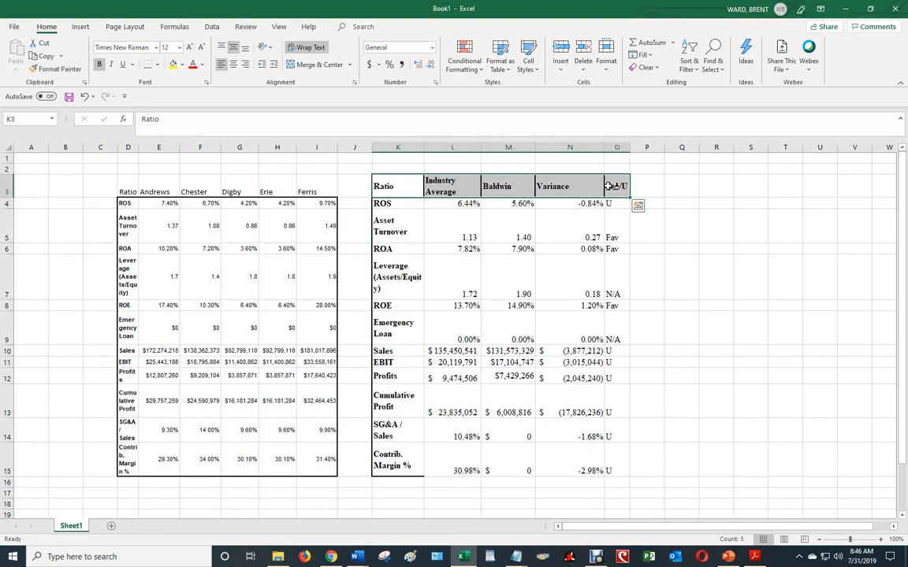
left_click(679, 226)
left_click_drag(411, 188, 624, 187)
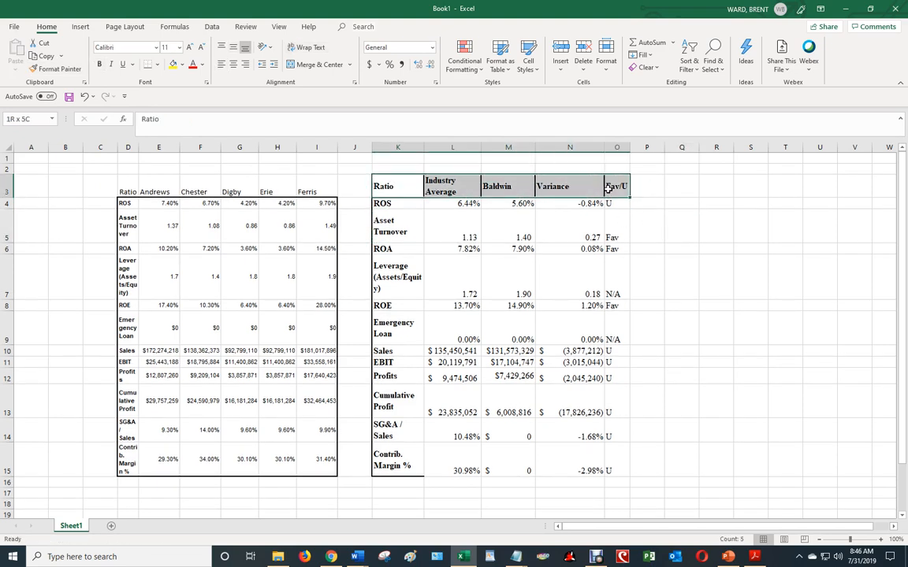
left_click(297, 49)
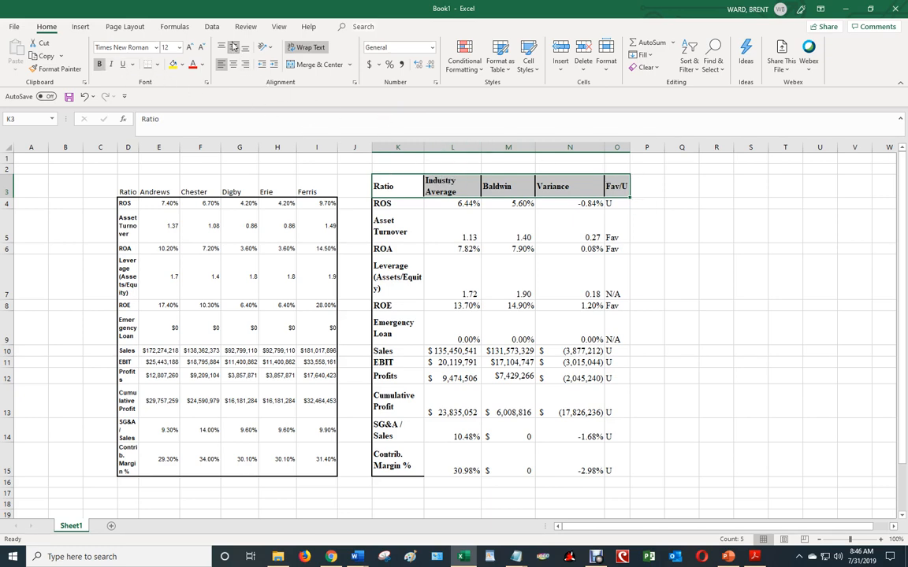
left_click(718, 227)
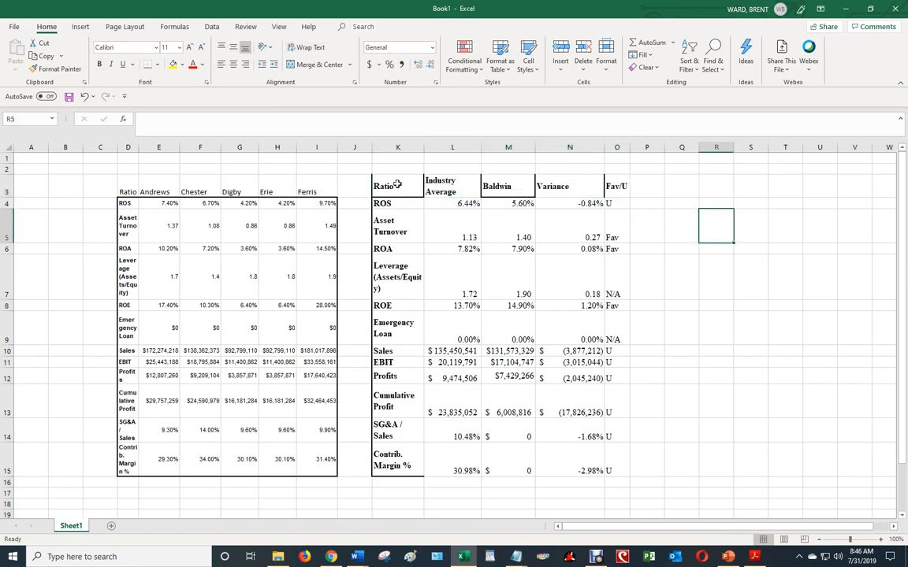
left_click_drag(398, 184, 586, 203)
left_click(374, 225)
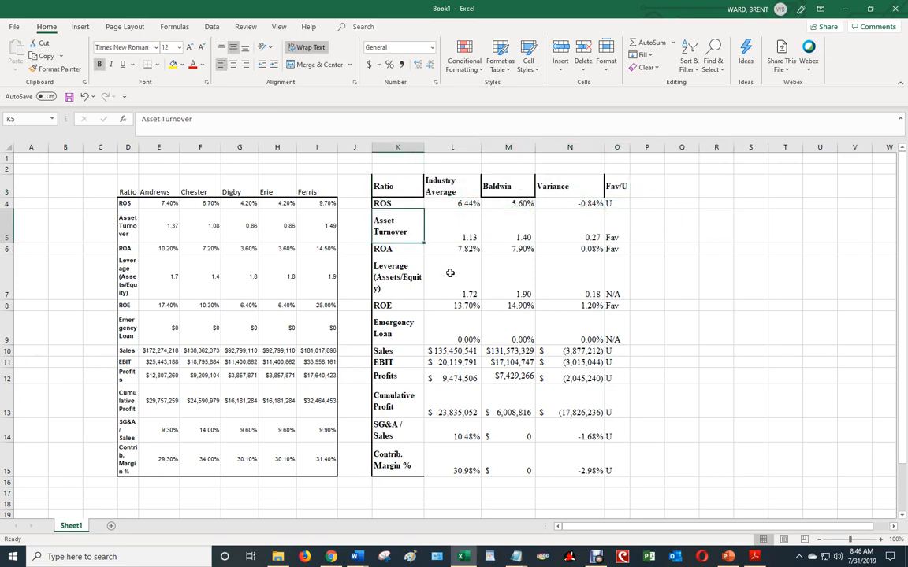
Clear the borders and text formatting of the headers K3:O3 by copying the format of blank cell Q7 onto them
left_click(686, 278)
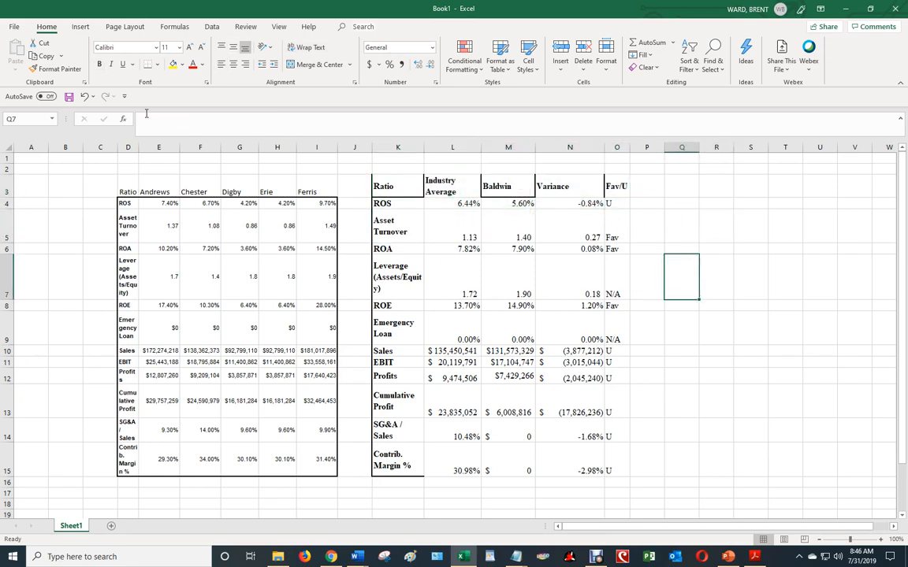
left_click(54, 69)
mouse_move(381, 184)
left_mouse_down()
mouse_move(633, 187)
mouse_move(620, 187)
left_mouse_up()
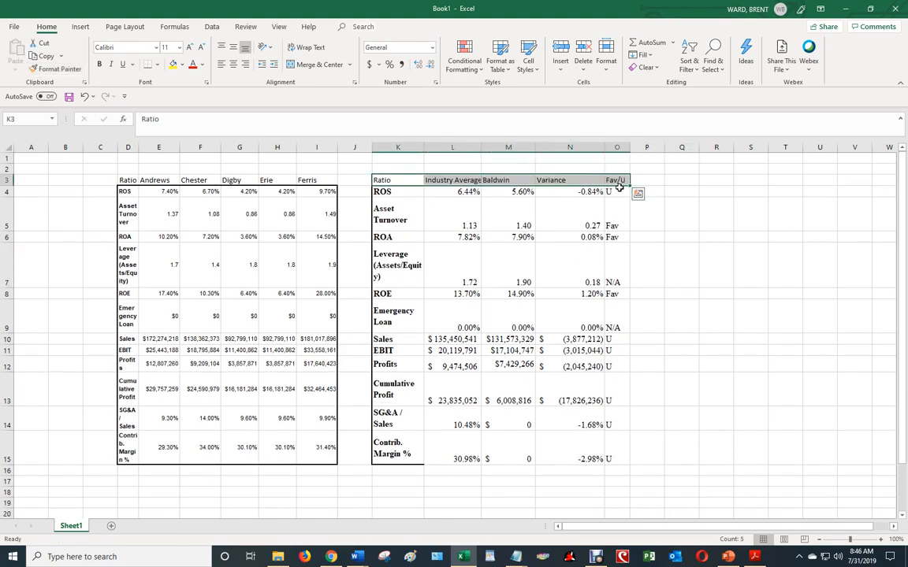
left_click(676, 221)
Copy the plain format of blank cell Q7 onto the ratio labels in K4:K15
left_click(678, 274)
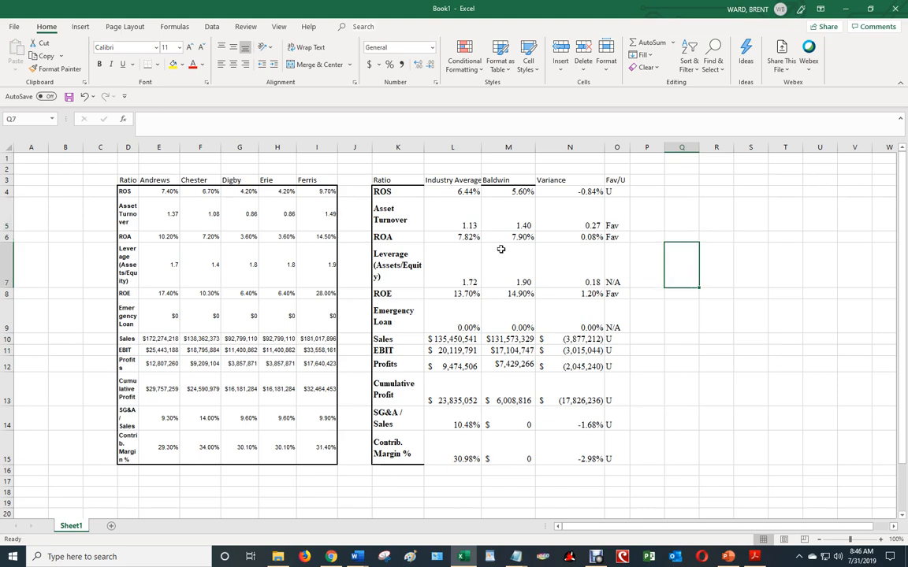
left_click(56, 68)
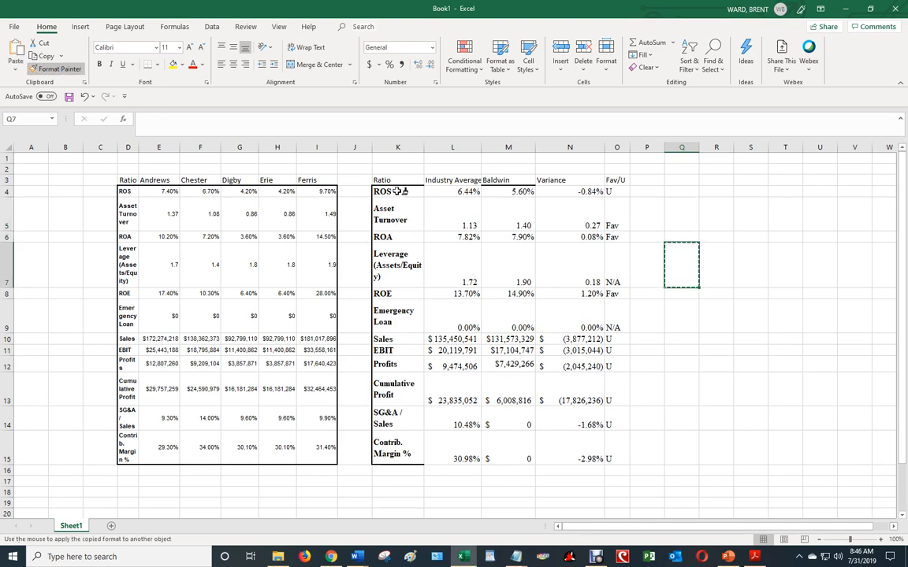
mouse_move(382, 191)
left_mouse_down()
mouse_move(385, 401)
mouse_move(398, 457)
left_mouse_up()
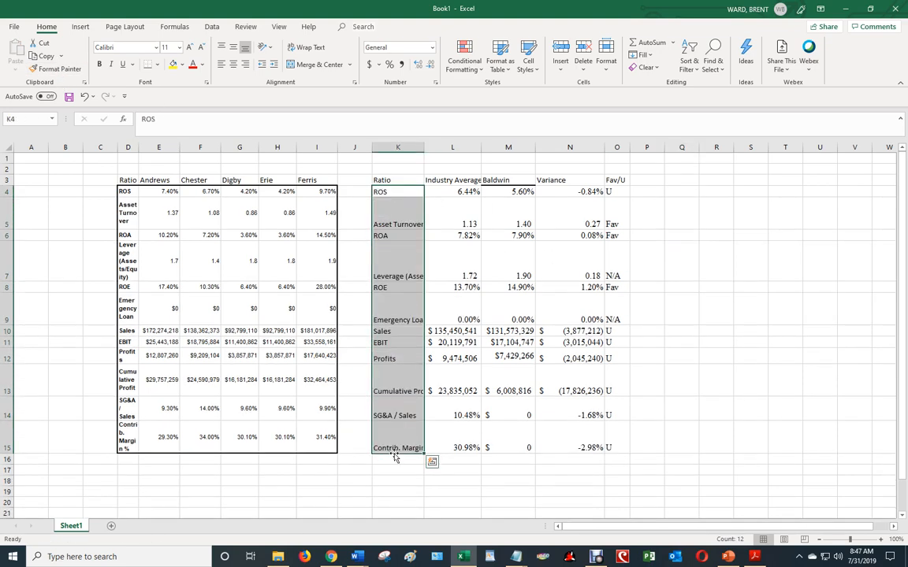
left_click(707, 342)
Make the table headers in K3:O3 bold and set their font to Times New Roman
left_click_drag(387, 180, 619, 180)
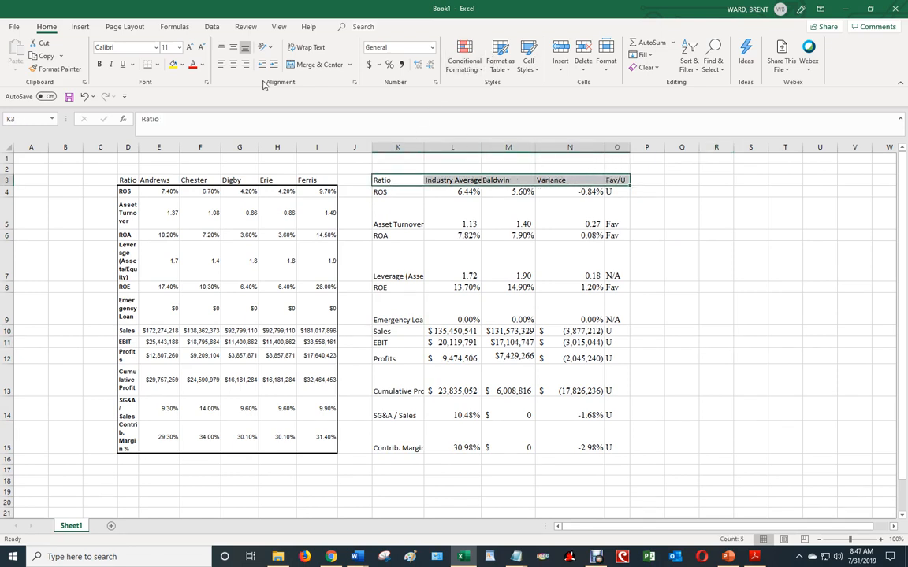
left_click(100, 64)
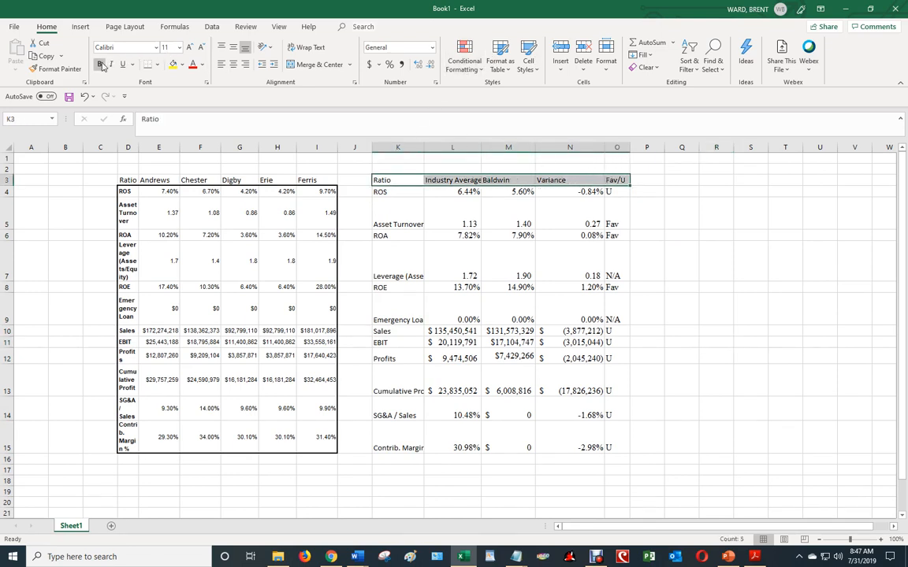
left_click(155, 49)
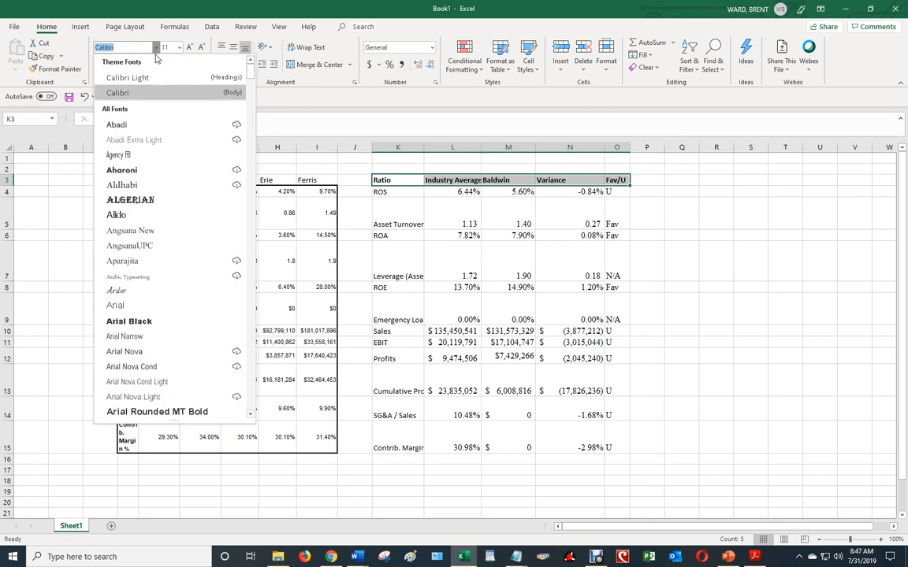
type("Times New Roman")
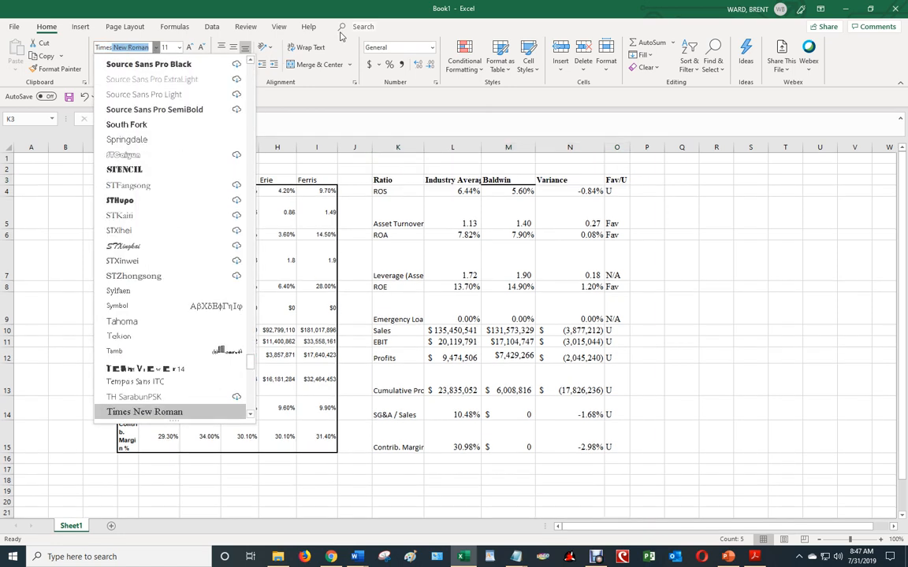
left_click(175, 412)
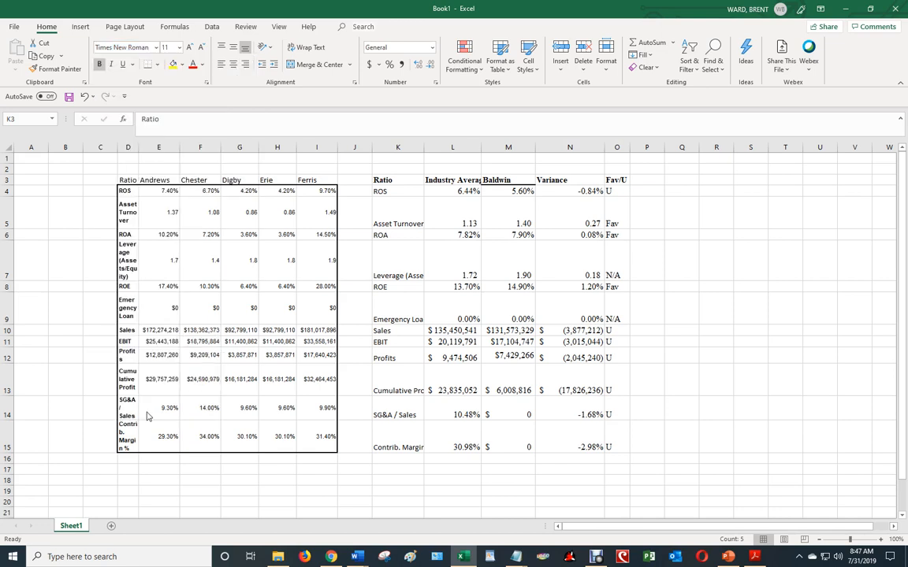
Copy the header formatting onto the ratio labels in K4:K15 and autofit the width of column K
left_click(52, 68)
left_click_drag(393, 193, 379, 437)
left_click(745, 344)
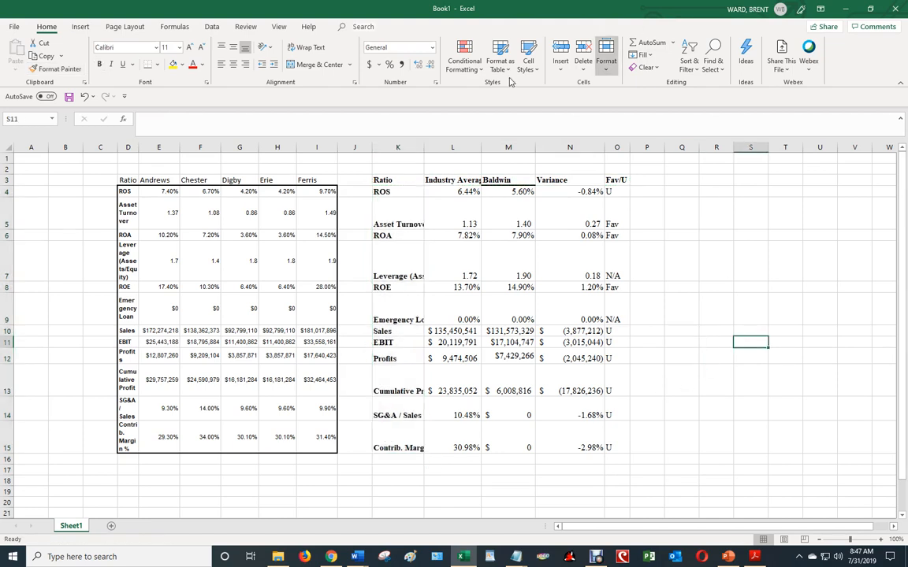
double_click(425, 148)
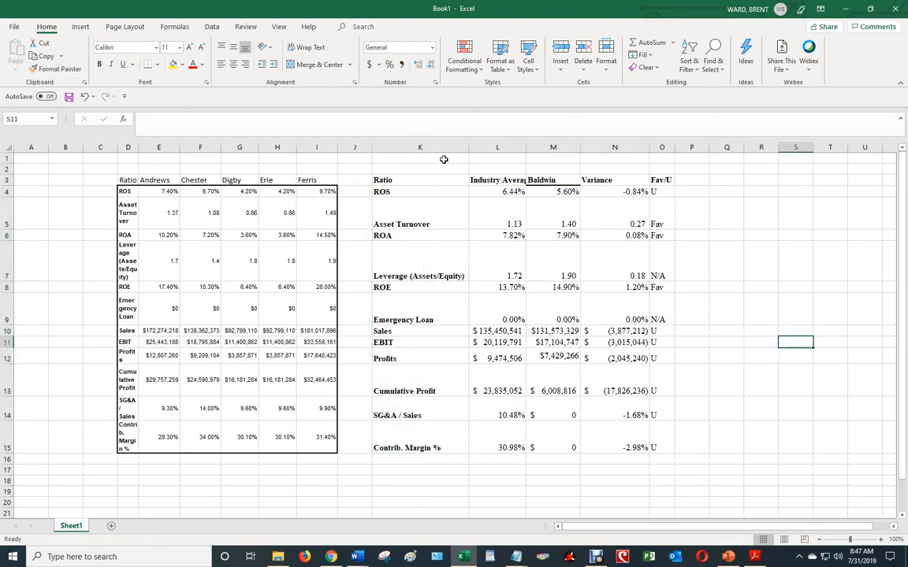
Enter the title "Team Baldwin Comparative Industry Ratio Analysis" in K1 above the comparison table
left_click(434, 160)
type("B")
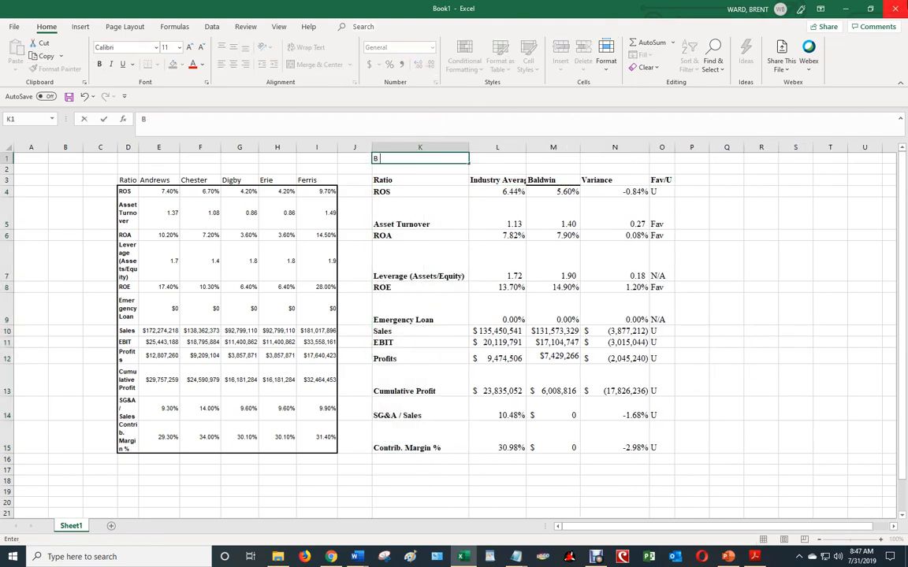
type("eam Baldwin Comparative in")
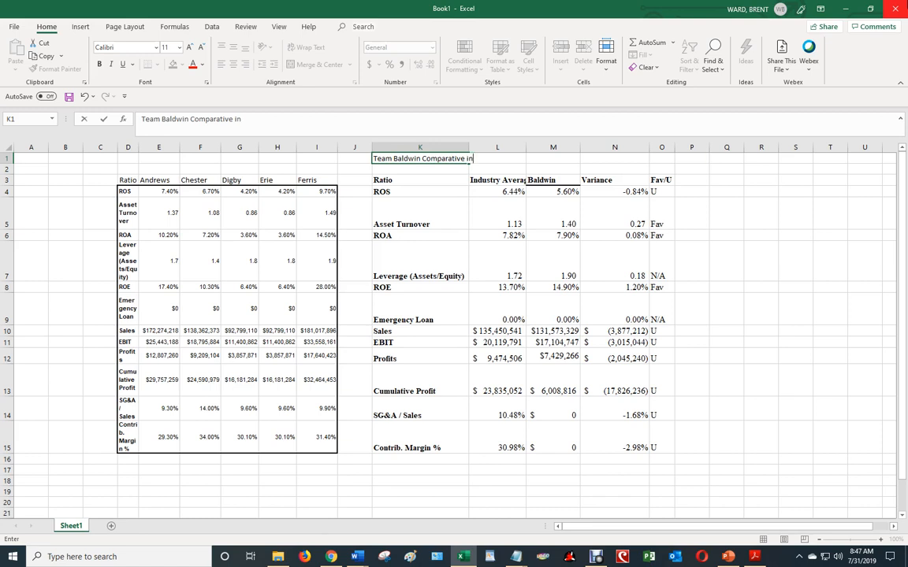
type("dustry Ration Anal")
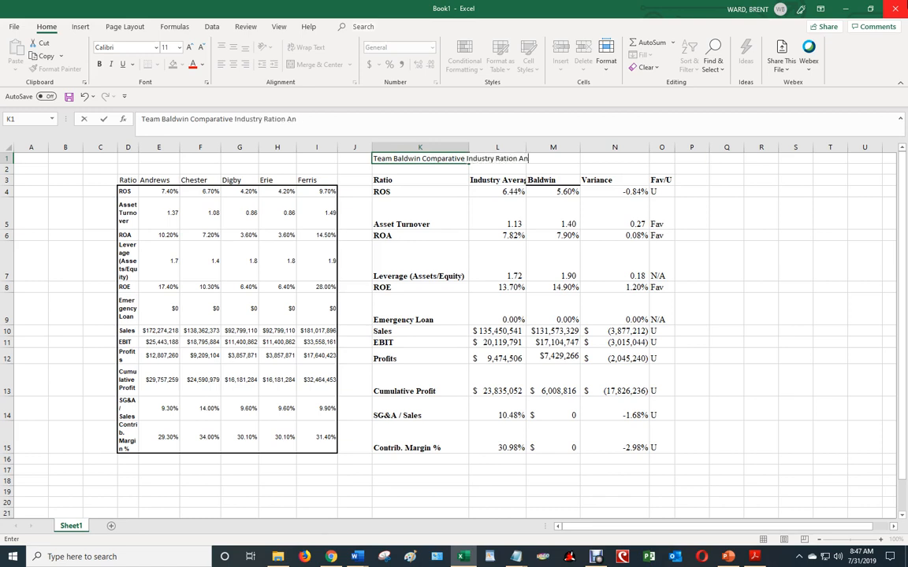
key("BackSpace")
key("BackSpace")
key("BackSpace")
key("BackSpace")
key("ctrl+Return")
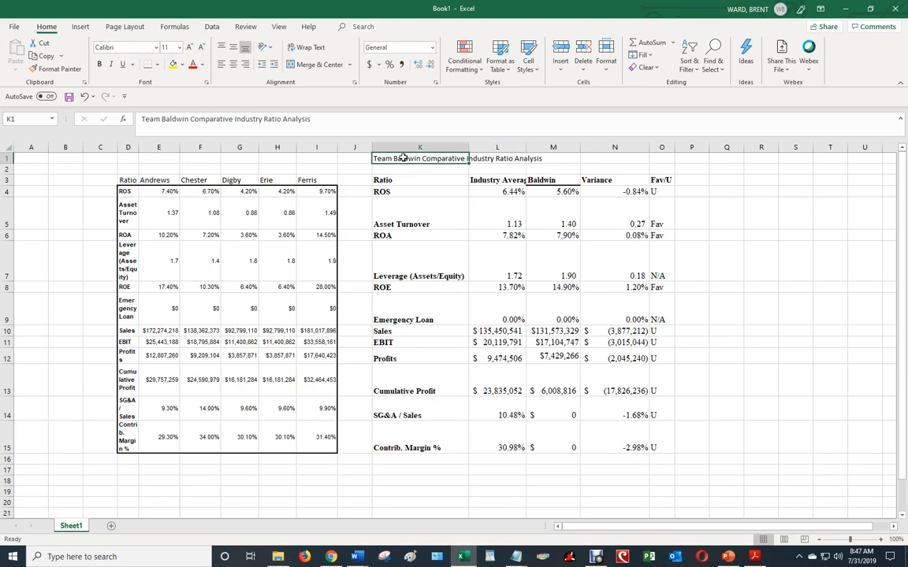
left_click_drag(401, 157, 665, 158)
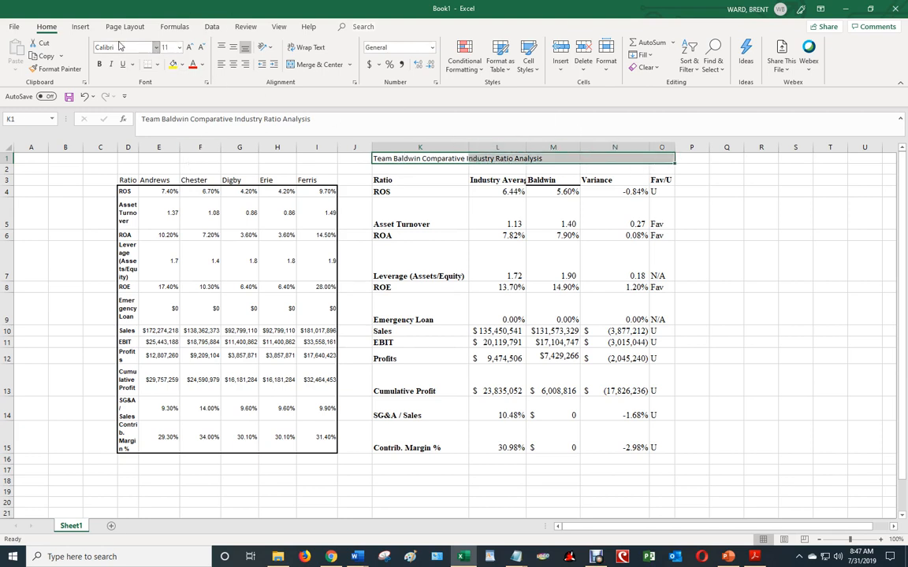
left_click(157, 48)
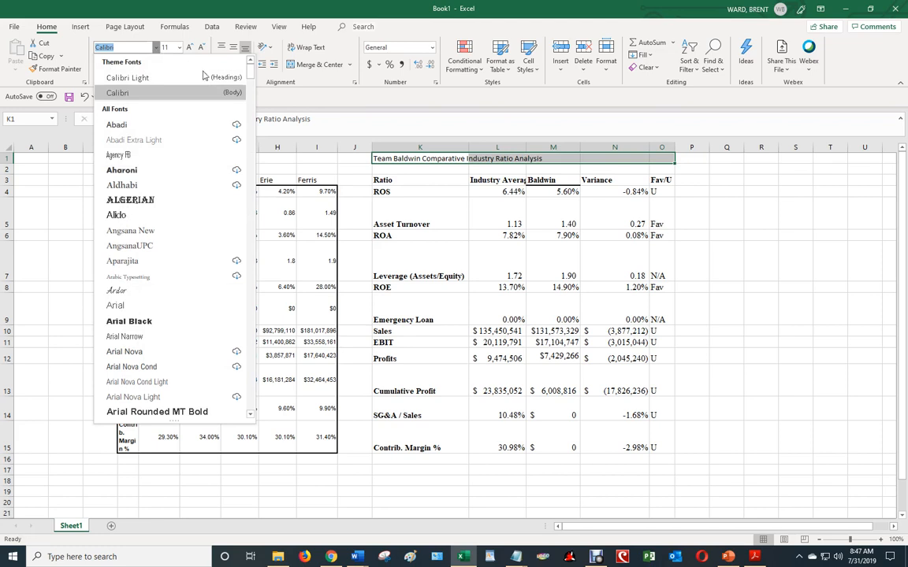
left_click(756, 273)
Copy the format of the Ratio header in K3 onto the title, then merge and center it across K1:O1
left_click(411, 181)
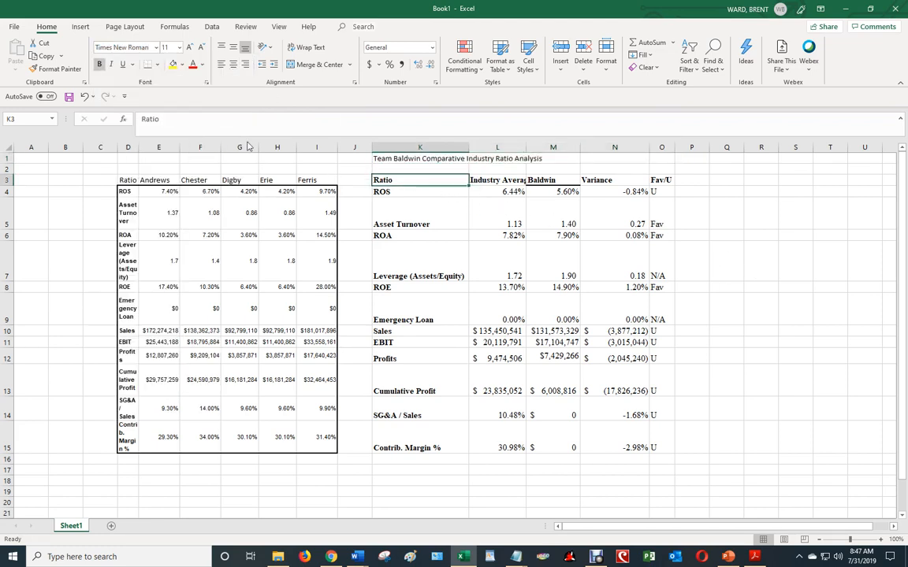
left_click(55, 69)
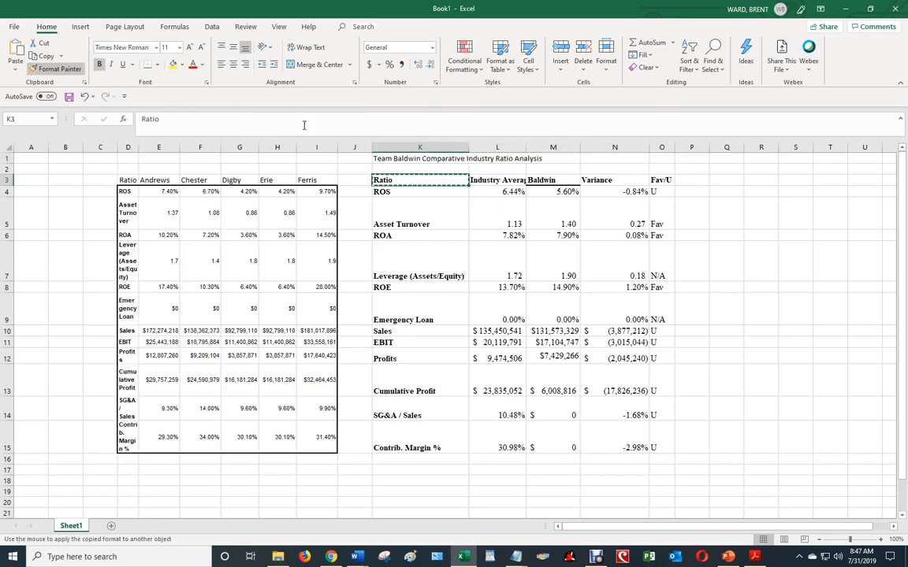
left_click(379, 159)
left_click_drag(379, 158, 661, 158)
left_click(314, 64)
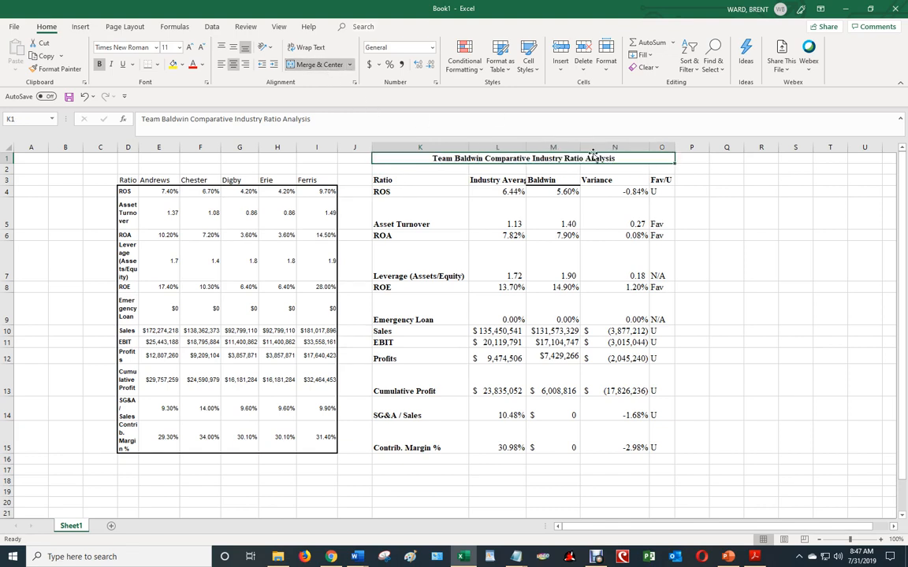
left_click(763, 221)
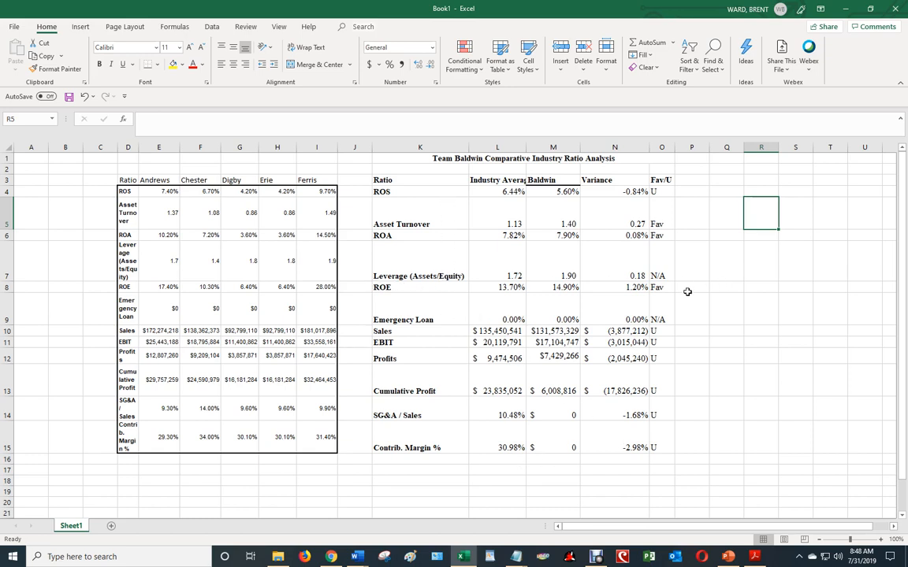
Draw a rectangle about 5.75" wide and 0.69" high over the Contrib. Margin % row from column K to O
left_click(80, 27)
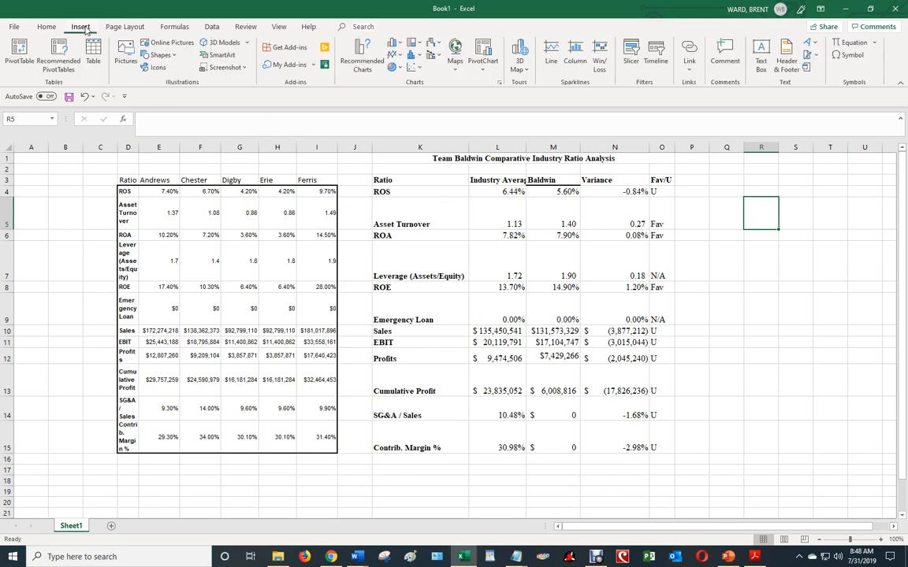
left_click(162, 56)
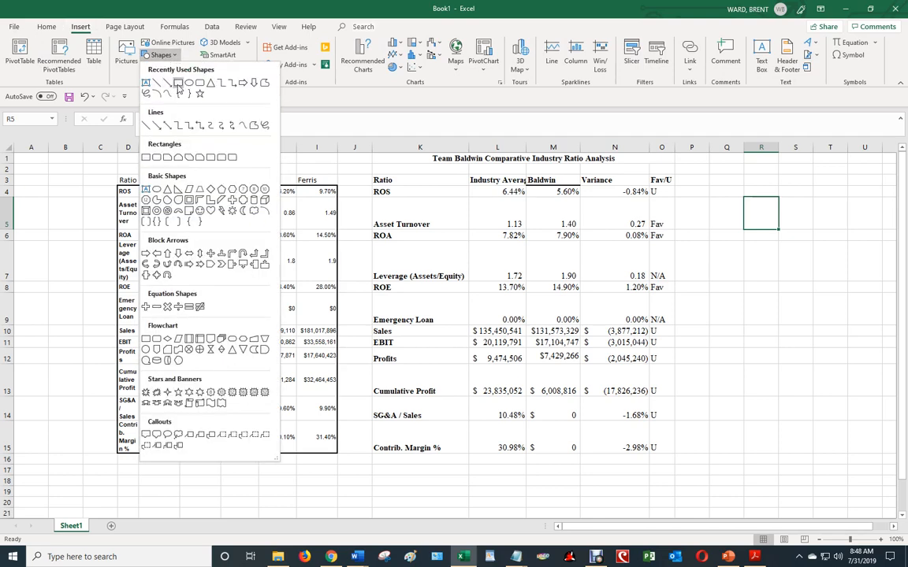
left_click(162, 82)
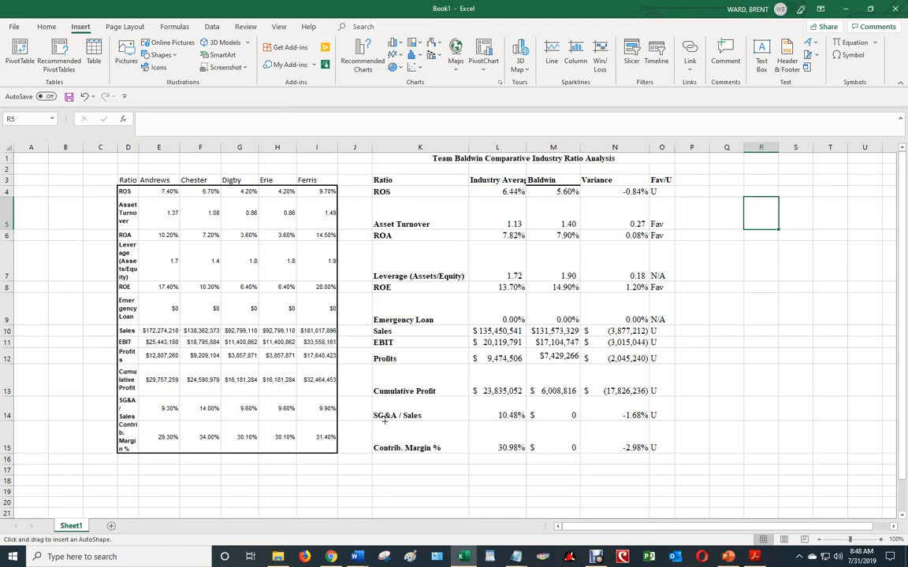
mouse_move(376, 422)
left_mouse_down()
mouse_move(500, 435)
mouse_move(621, 464)
mouse_move(672, 458)
left_mouse_up()
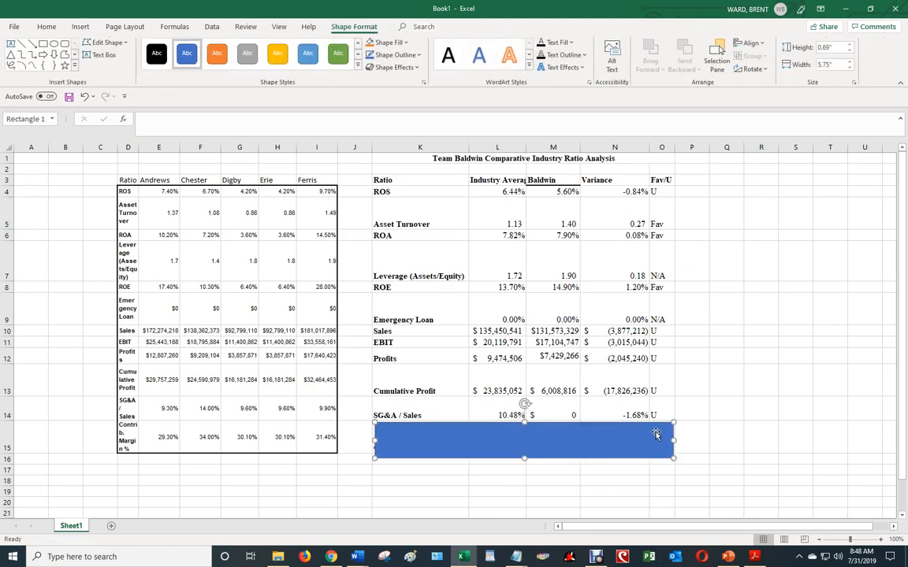
Format the rectangle over the Contrib. Margin % row with no fill and a 2.5 pt outline
right_click(655, 425)
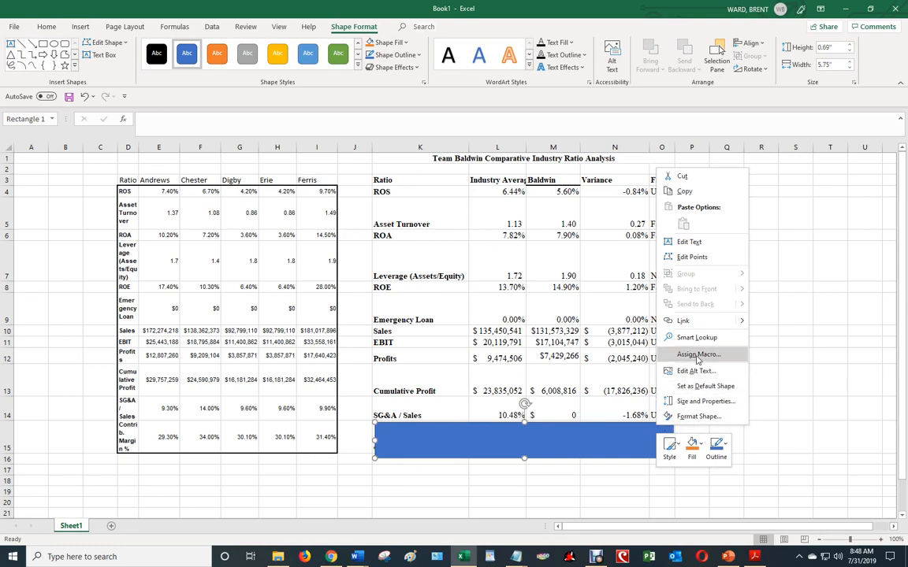
left_click(692, 417)
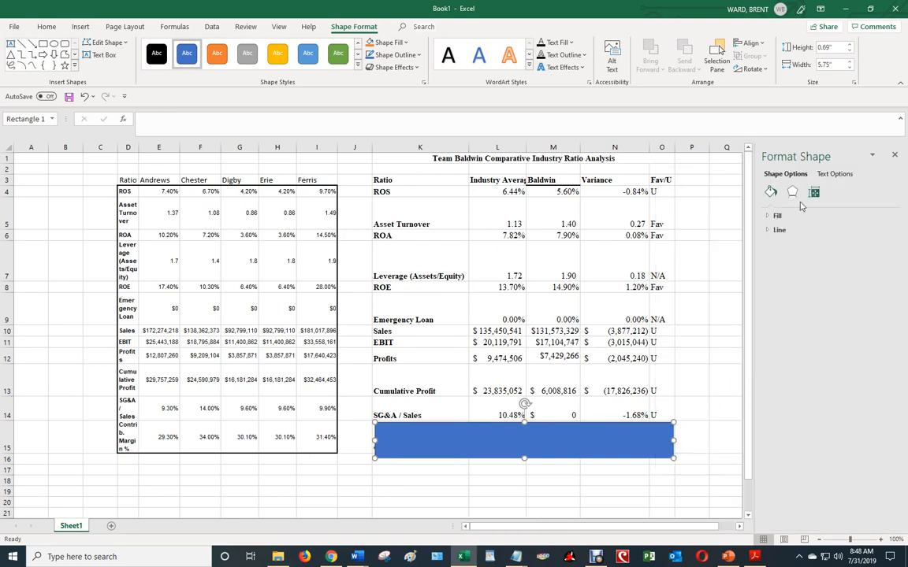
left_click(770, 217)
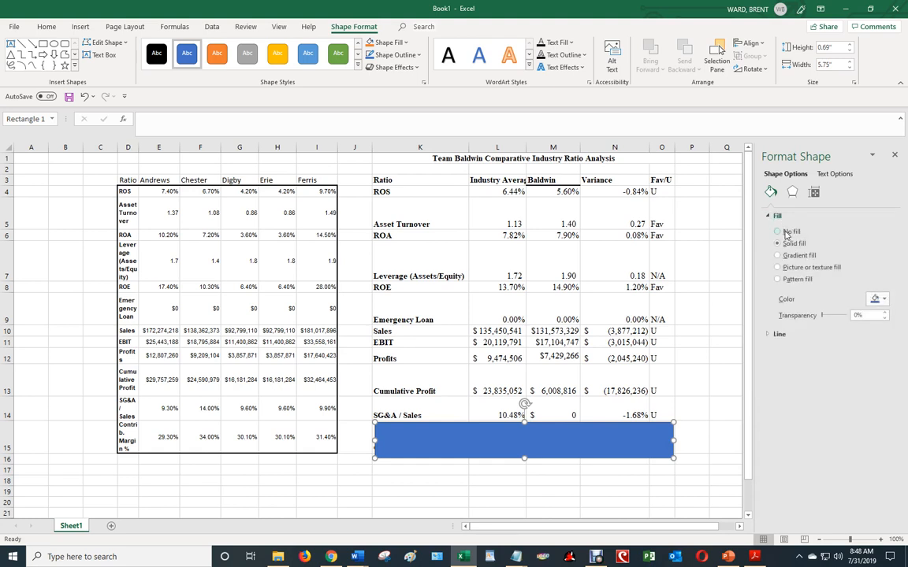
left_click(777, 231)
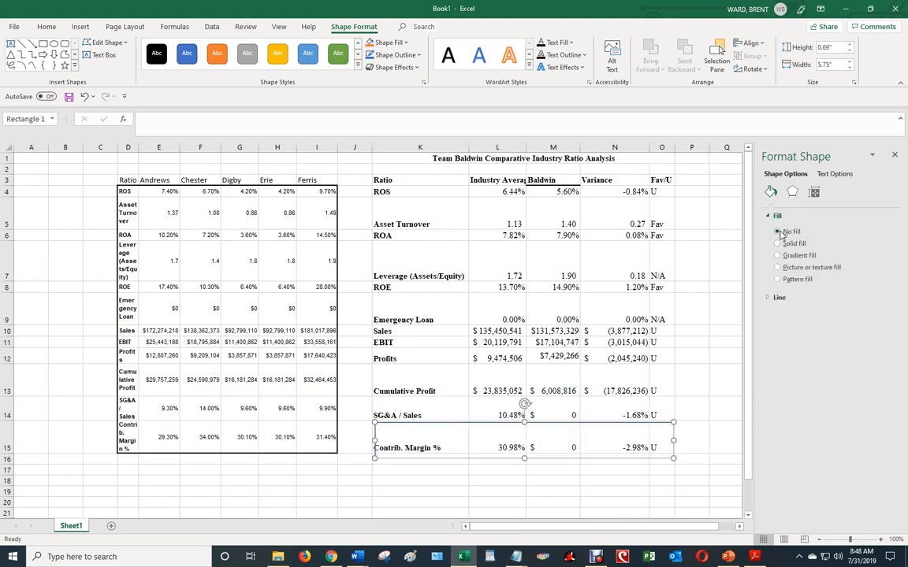
left_click(777, 297)
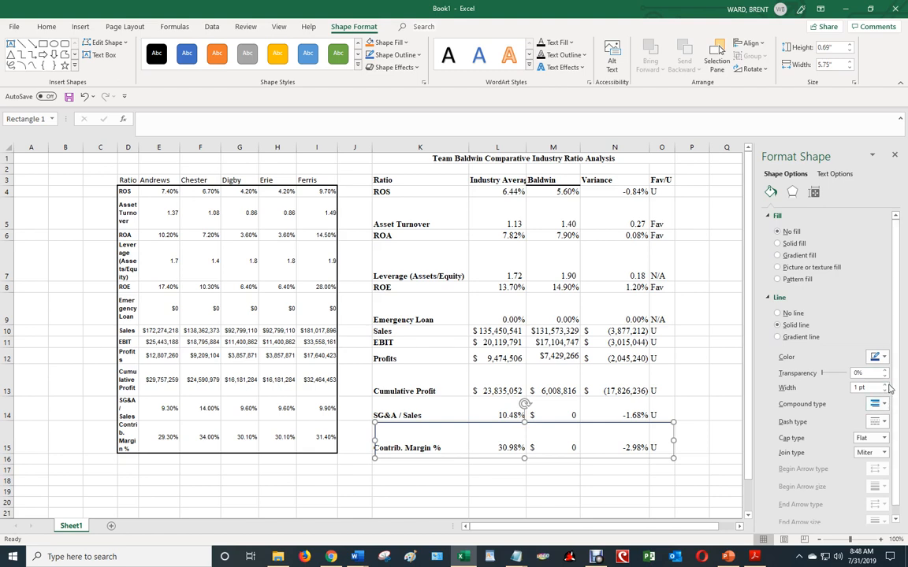
left_click(886, 385)
left_click(885, 385)
left_click(886, 385)
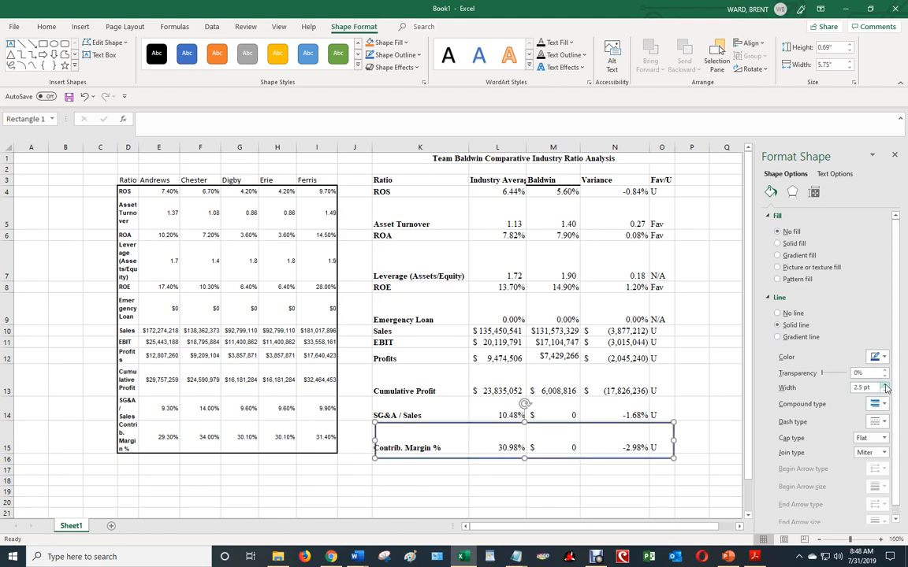
left_click(497, 513)
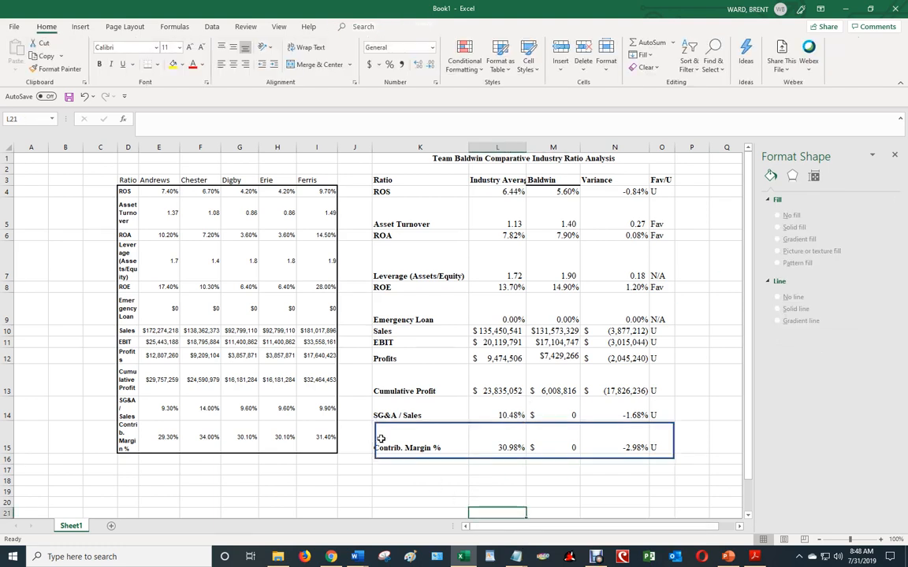
Extend the rectangle's left edge slightly into column J so it fully encloses the Contrib. Margin % label
left_click(381, 439)
left_click(525, 423)
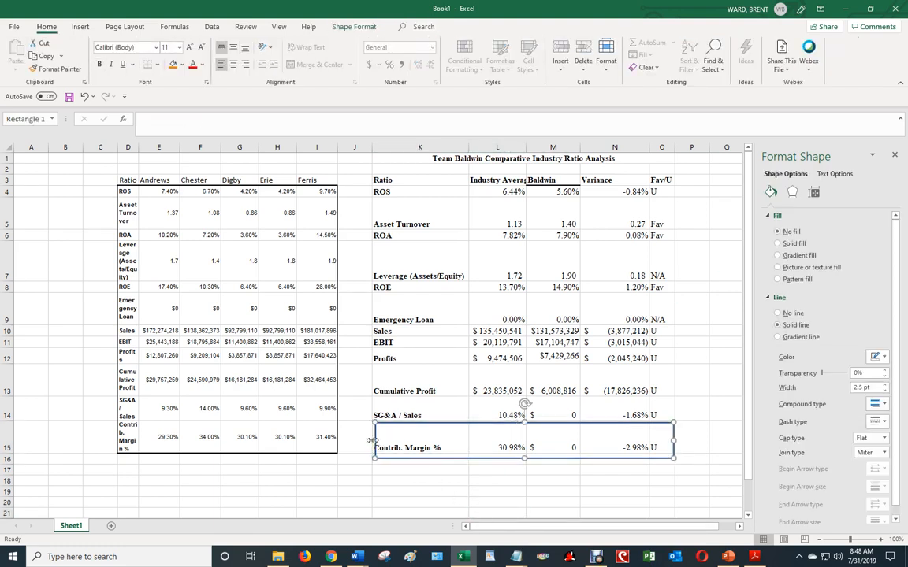
left_click_drag(371, 441, 360, 440)
left_click(703, 394)
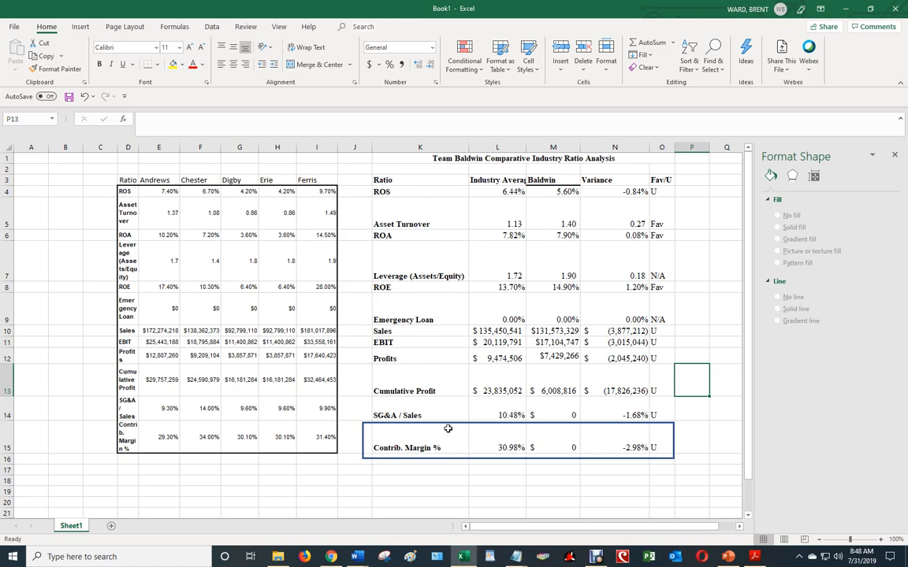
left_click(421, 470)
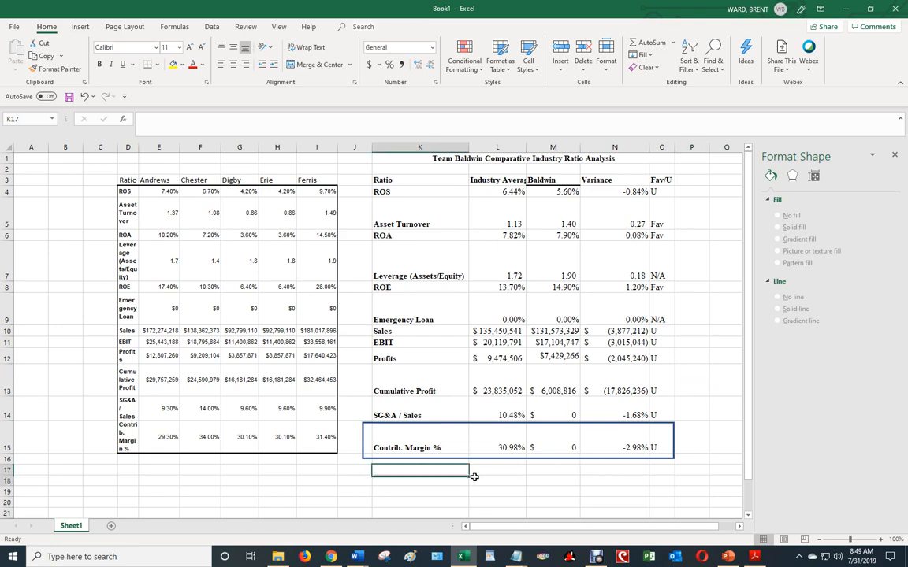
left_click_drag(474, 477, 662, 473)
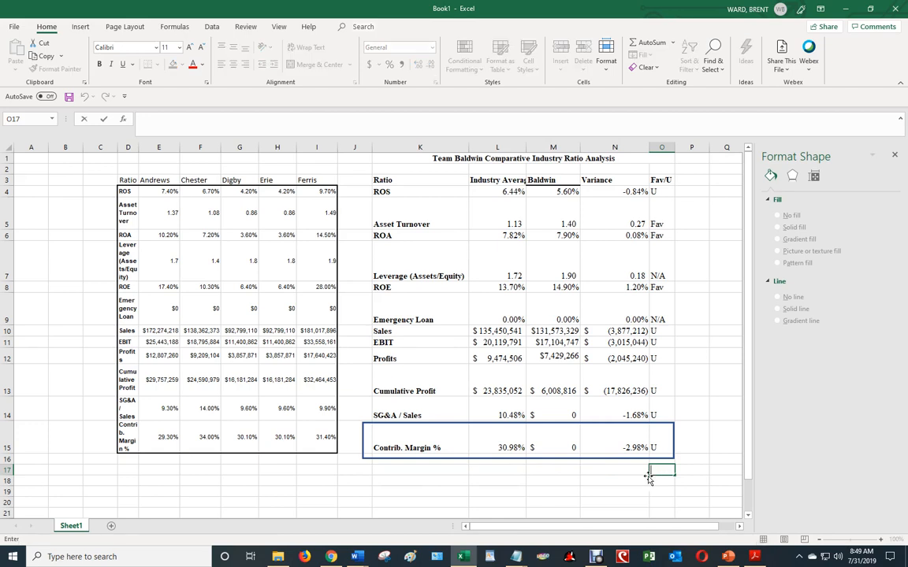
left_click(533, 457)
left_click(505, 359)
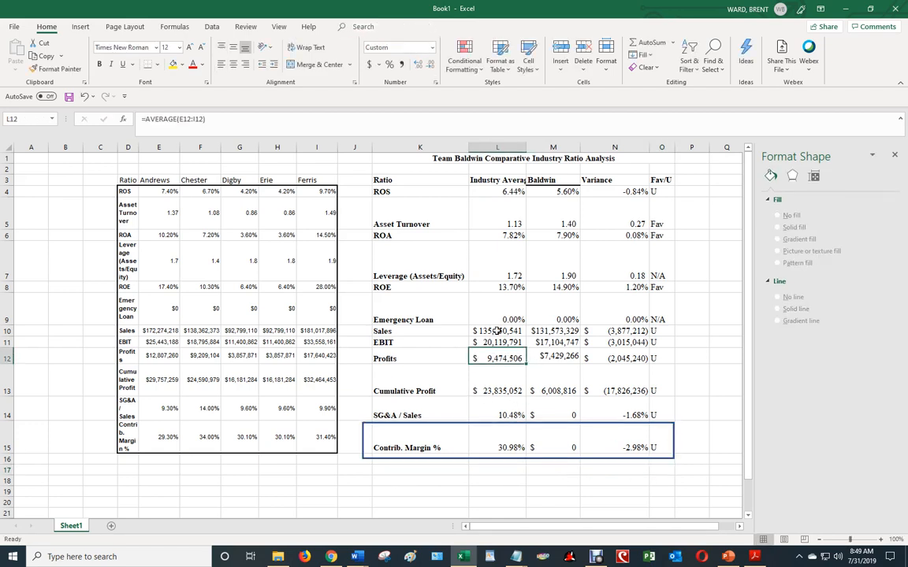
Enter the label "Net Income Ratio" in K17 below the comparison table
left_click(456, 470)
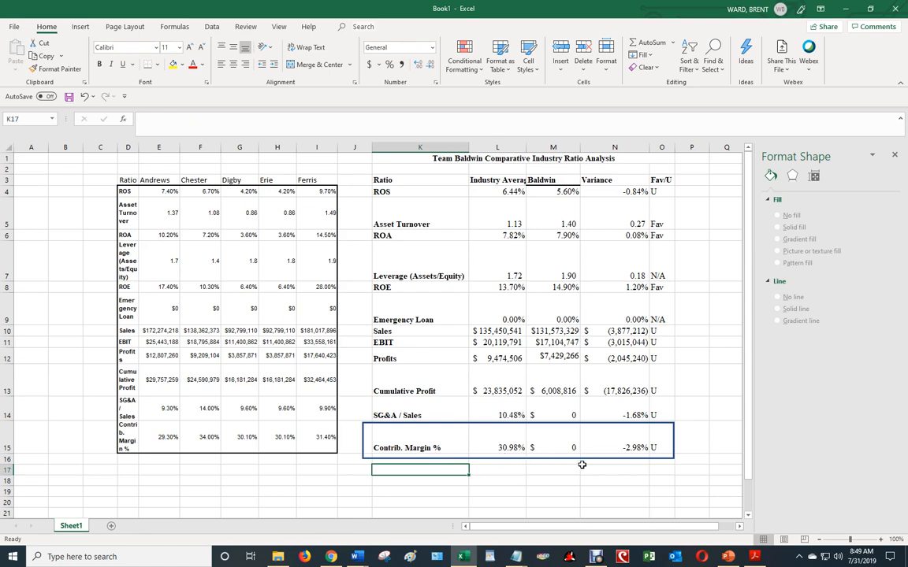
type("Net Income")
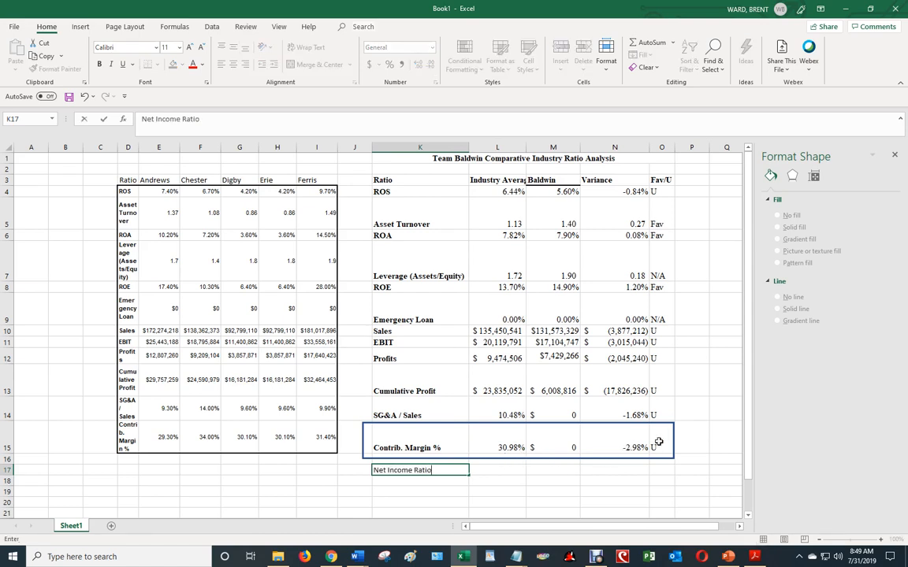
type(" Ratio")
key("Tab")
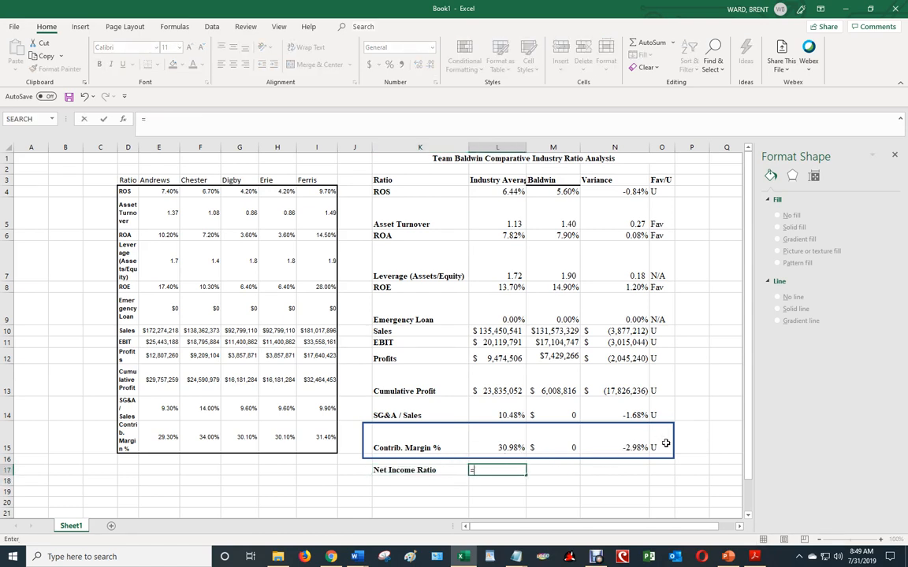
Calculate the industry net income ratio in L17 as profits divided by sales (=L12/L10) and fill the formula across to N17
type("=")
left_click(507, 356)
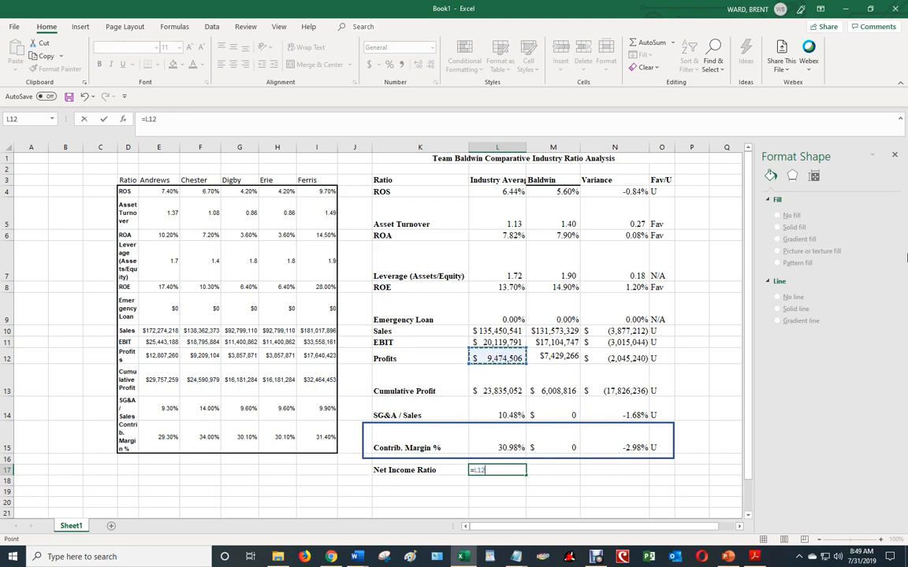
type("/")
left_click(500, 330)
key("ctrl+Return")
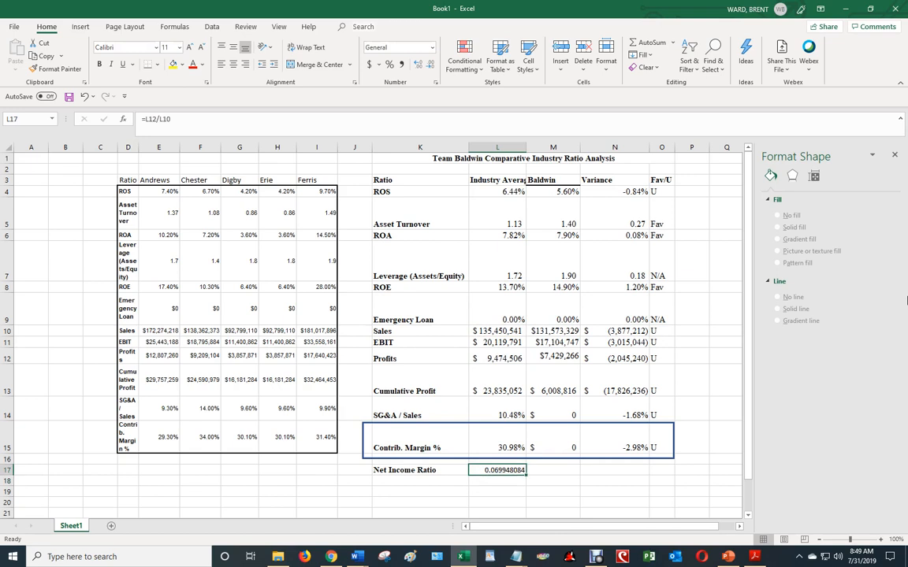
left_click_drag(526, 475, 650, 471)
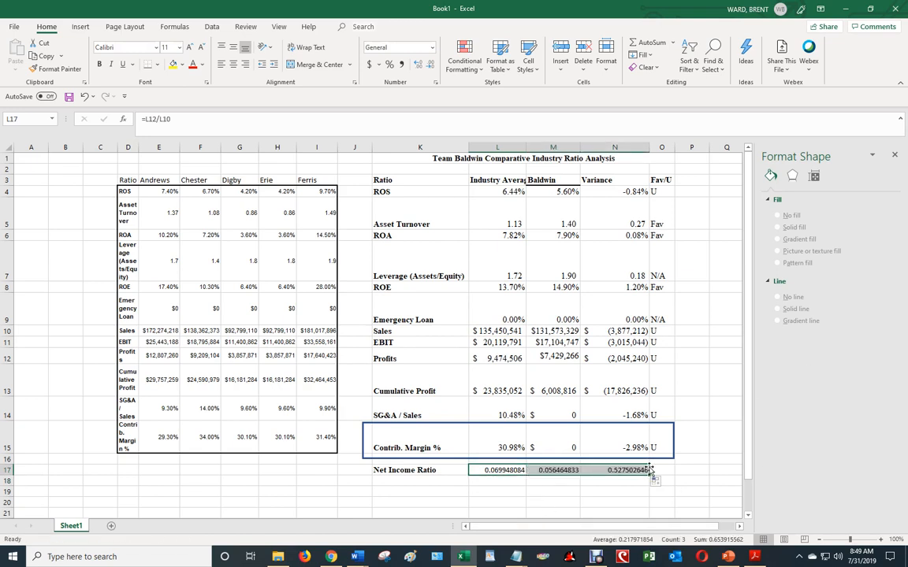
left_click(514, 330)
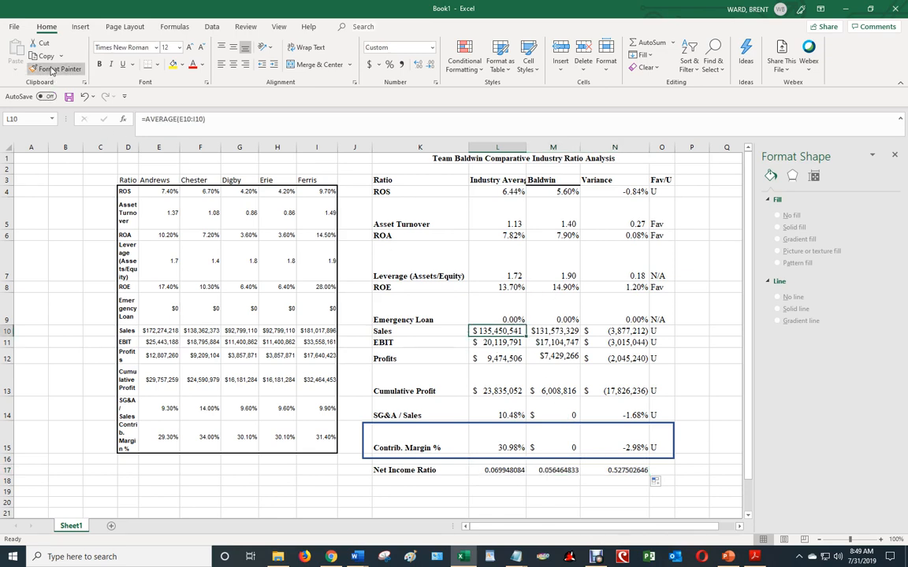
left_click(55, 68)
key("Escape")
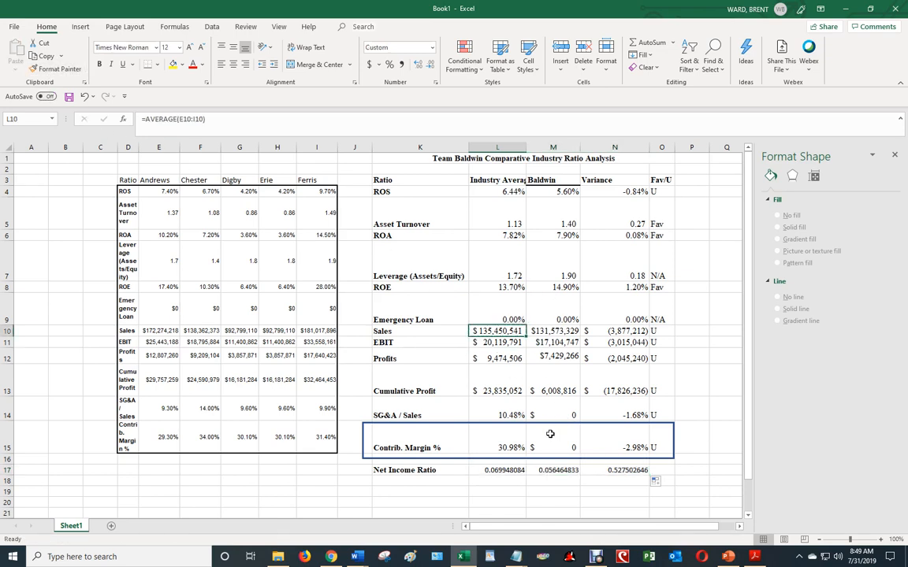
Copy the percentage format of the industry Contrib. Margin % cell (L15) onto the Net Income Ratio values in L17:N17
left_click(506, 443)
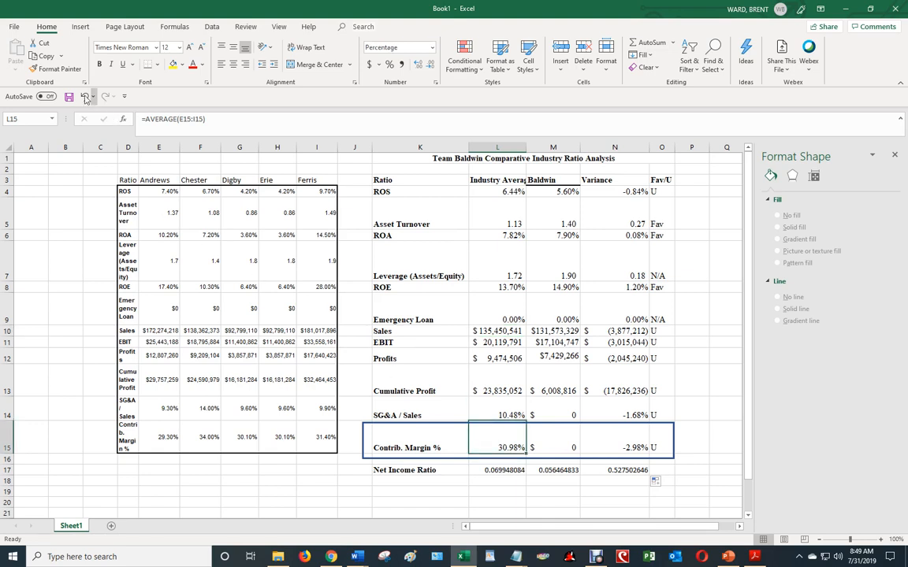
left_click(55, 68)
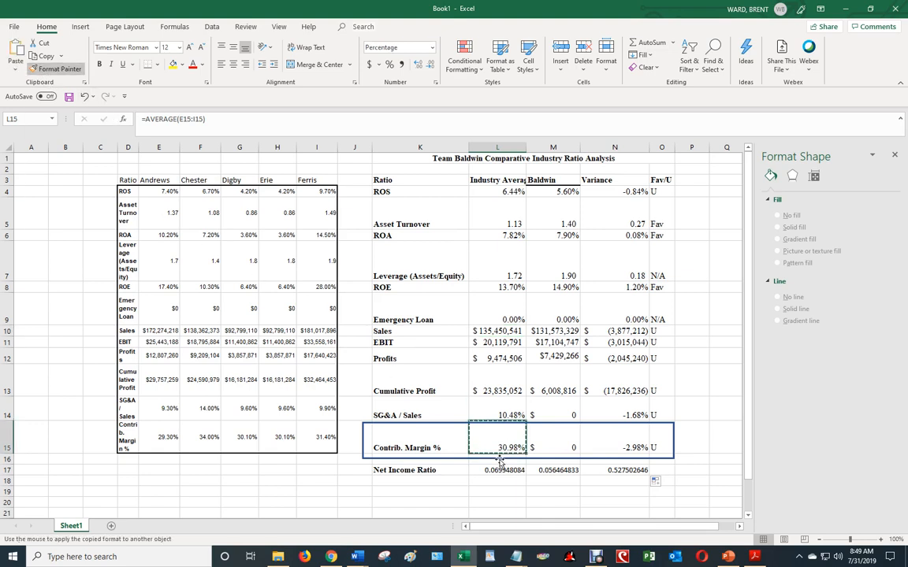
left_click_drag(490, 471, 630, 470)
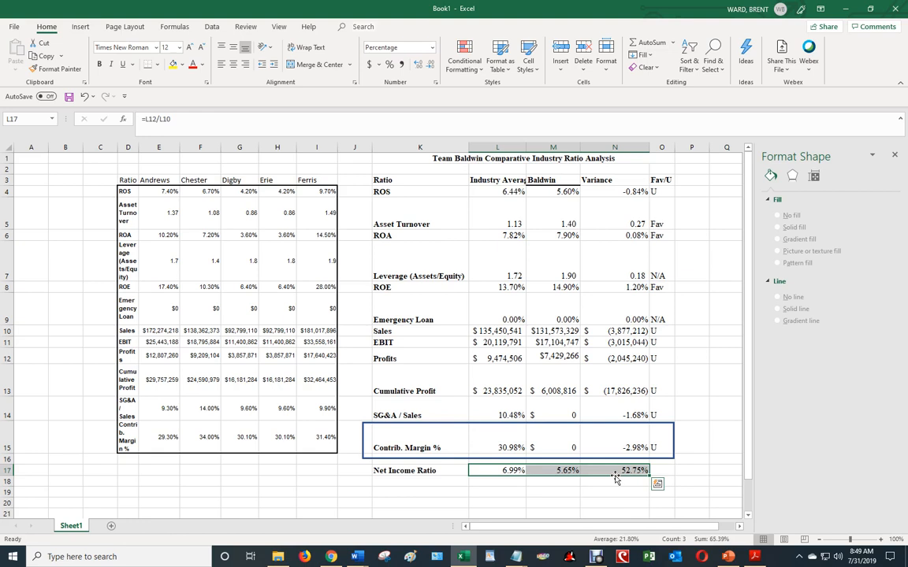
left_click(660, 470)
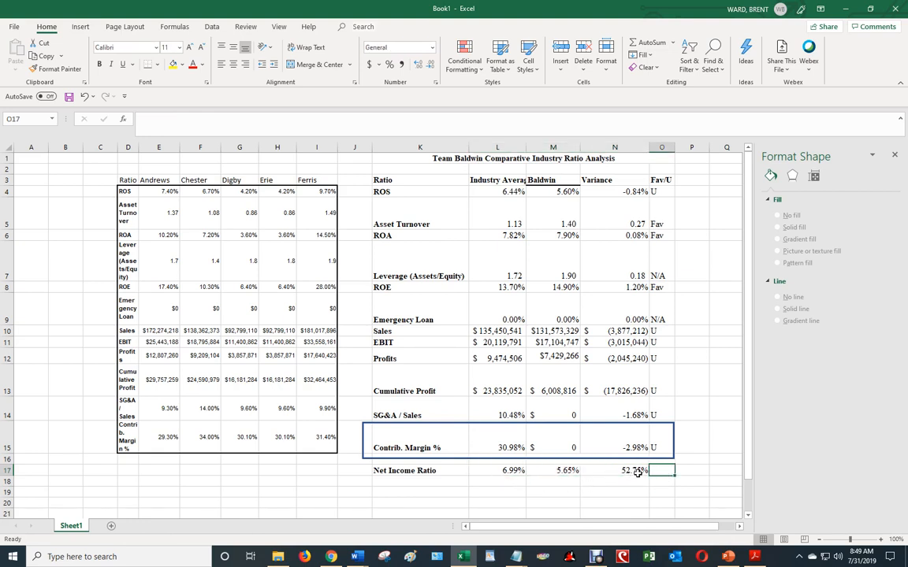
Replace the Net Income Ratio variance formula in N17 with Baldwin minus industry average (=M17-L17)
left_click(638, 471)
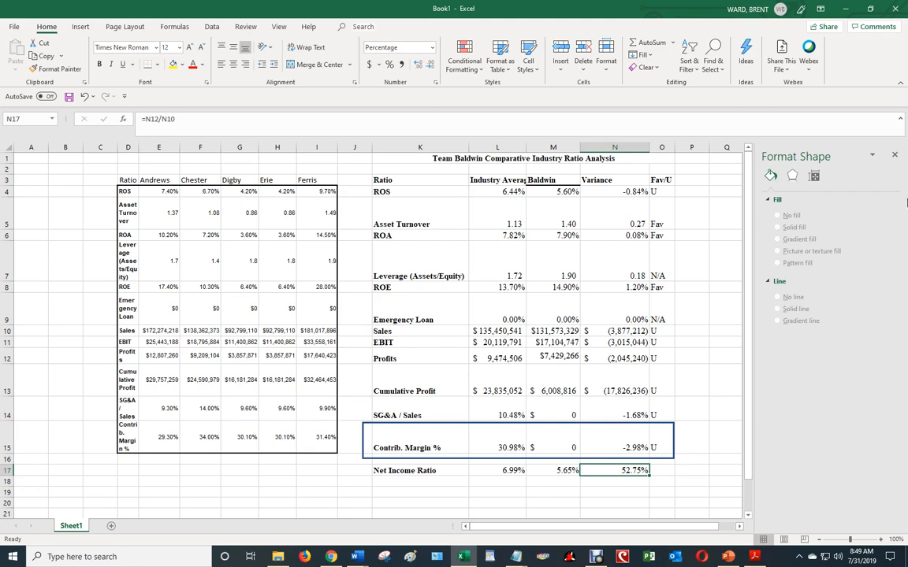
type("=")
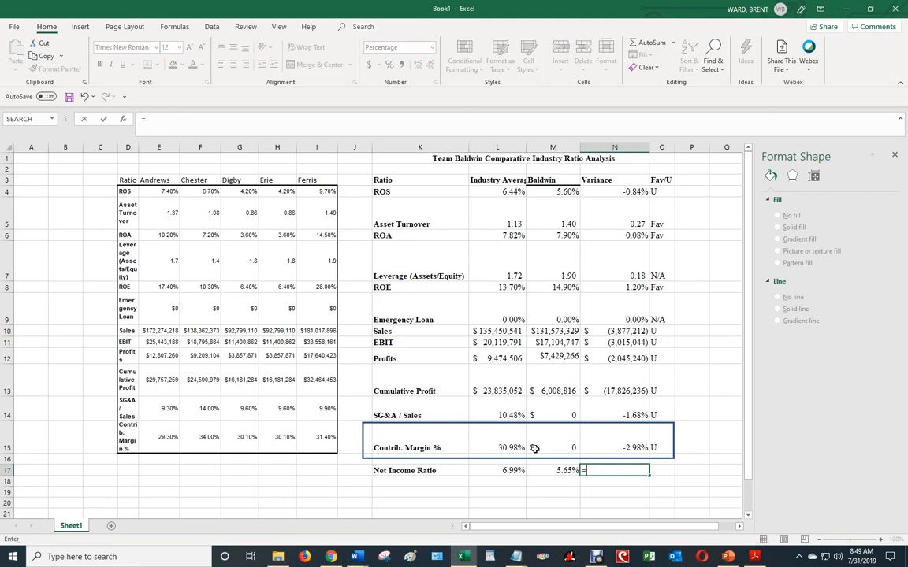
left_click(566, 471)
type("-")
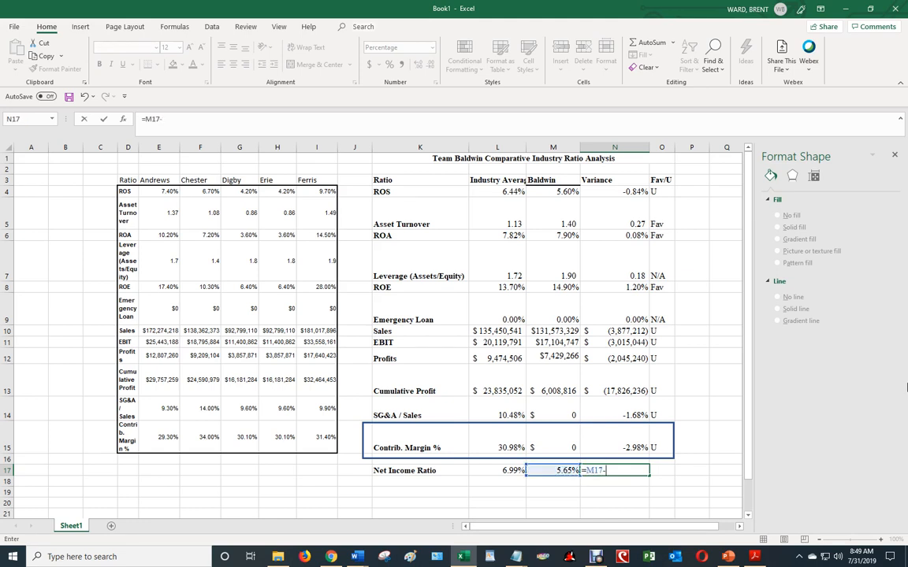
left_click(504, 471)
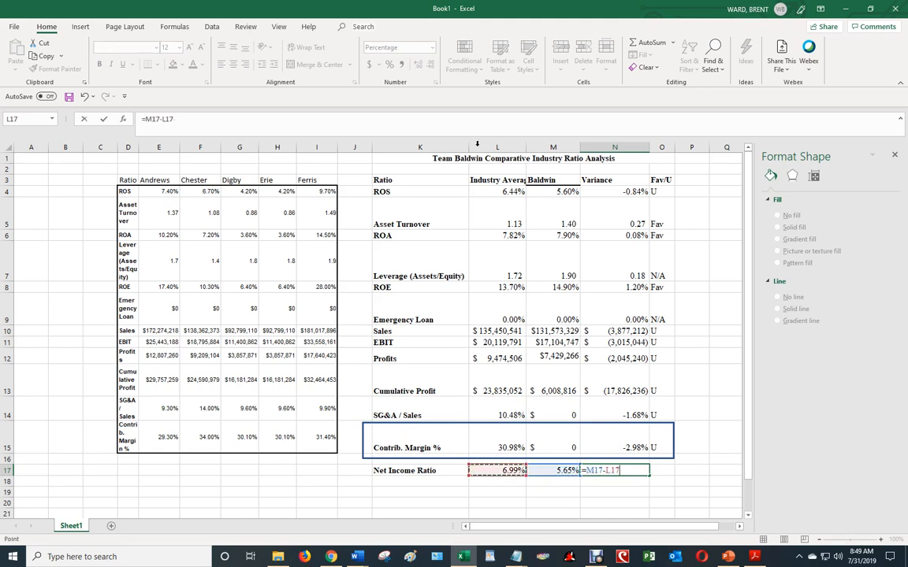
key("Return")
Rate the Net Income Ratio variance as "U" in O17
key("Right")
key("Up")
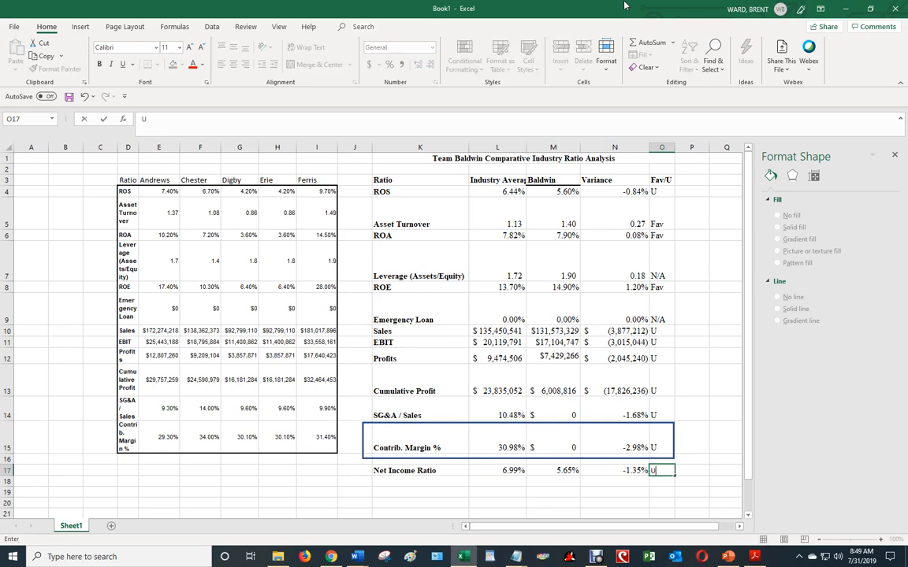
type("U")
key("Return")
Review the Fav/U ratings in column O and the values across the Net Income Ratio row
key("Up")
key("Up")
key("Up")
key("Up")
key("Up")
key("Up")
key("Up")
key("Up")
key("Up")
key("Up")
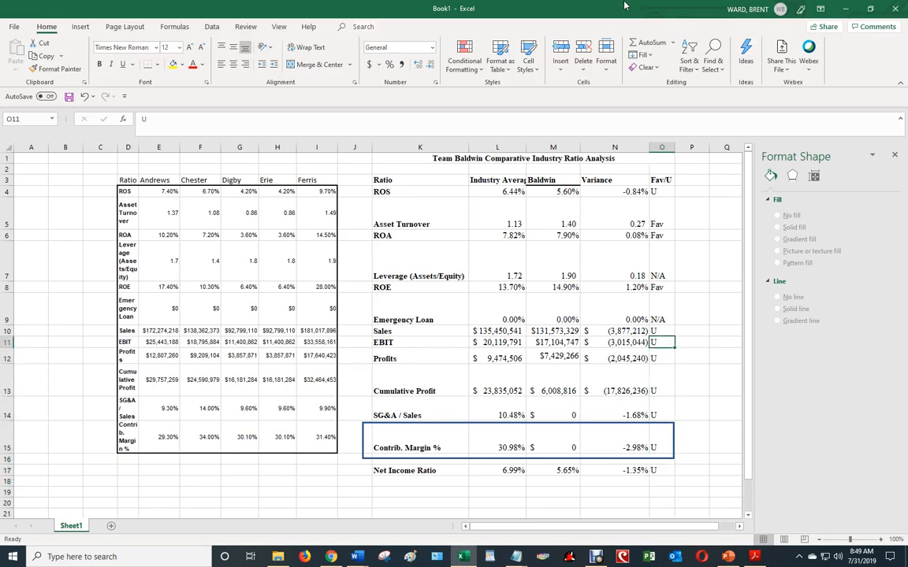
key("Up")
key("Up")
key("Up")
key("Up")
key("Down")
key("Down")
key("Down")
key("Down")
key("Down")
key("Down")
key("Down")
key("Down")
key("Down")
key("Down")
key("Down")
key("Down")
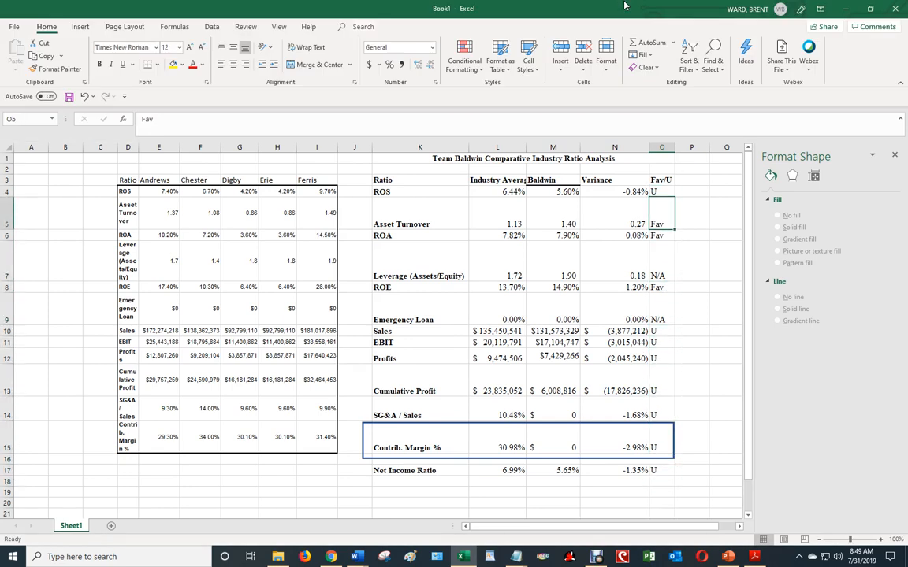
key("Down")
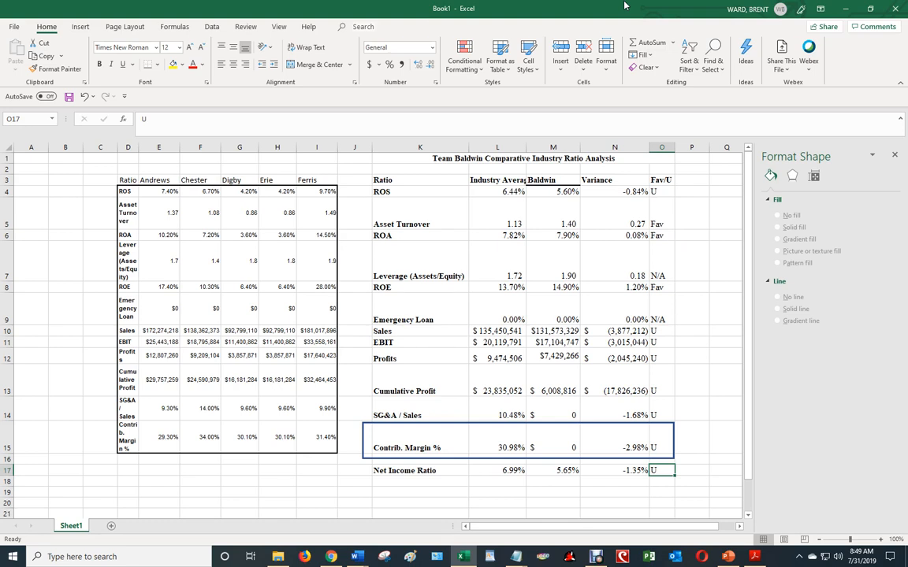
key("Left")
key("Left")
key("Left")
key("Right")
key("Right")
key("Left")
key("Left")
key("Left")
key("Down")
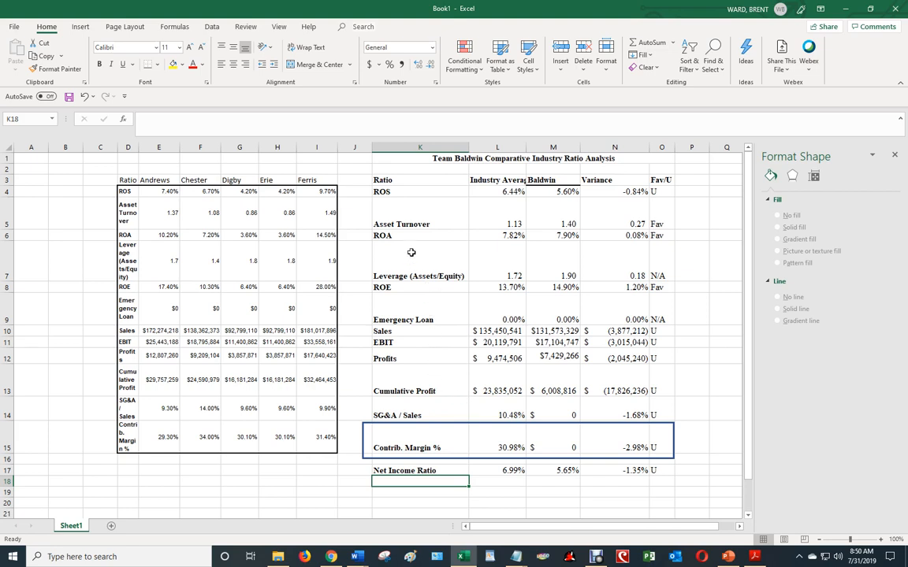
Try centering the headings, values and ratings in L3:O17 horizontally, then restore their alignment
left_click(482, 192)
left_click_drag(482, 180, 651, 471)
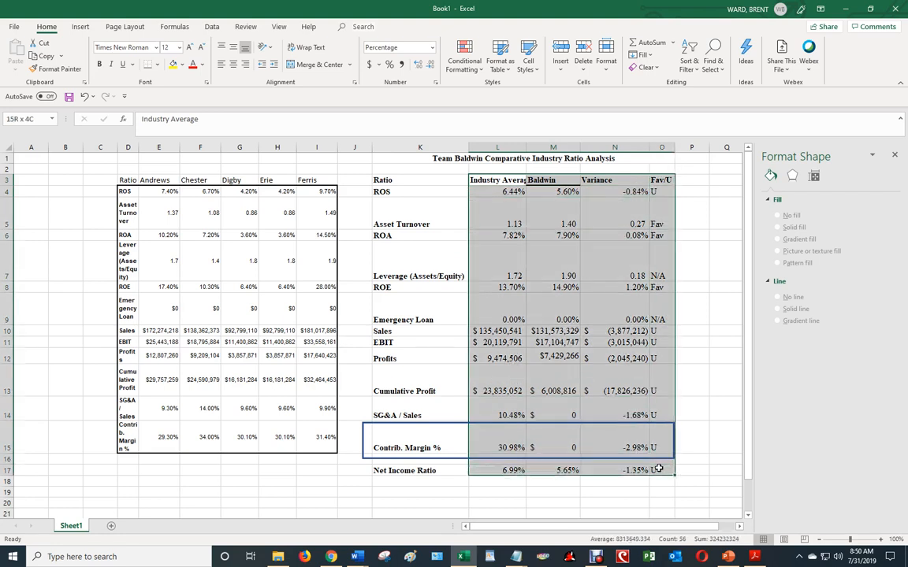
left_click(233, 64)
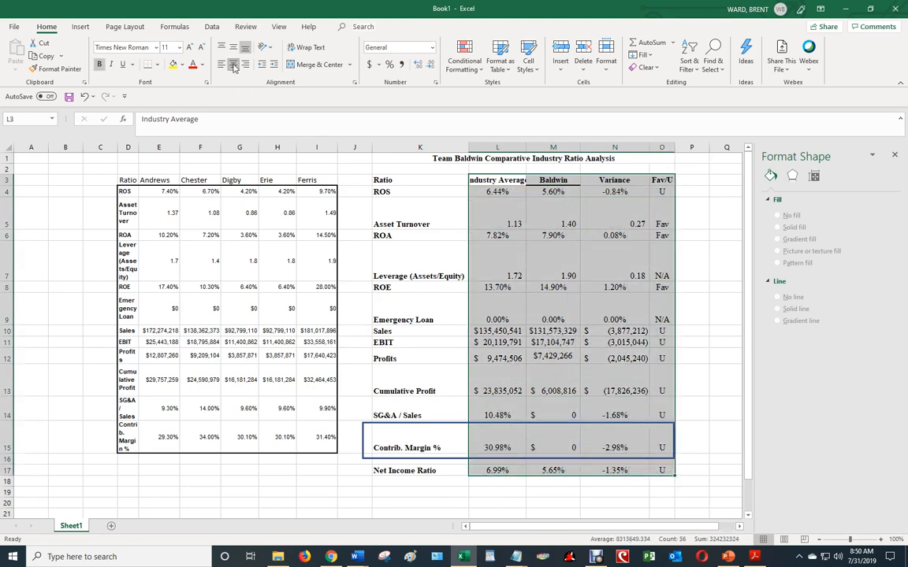
left_click(234, 65)
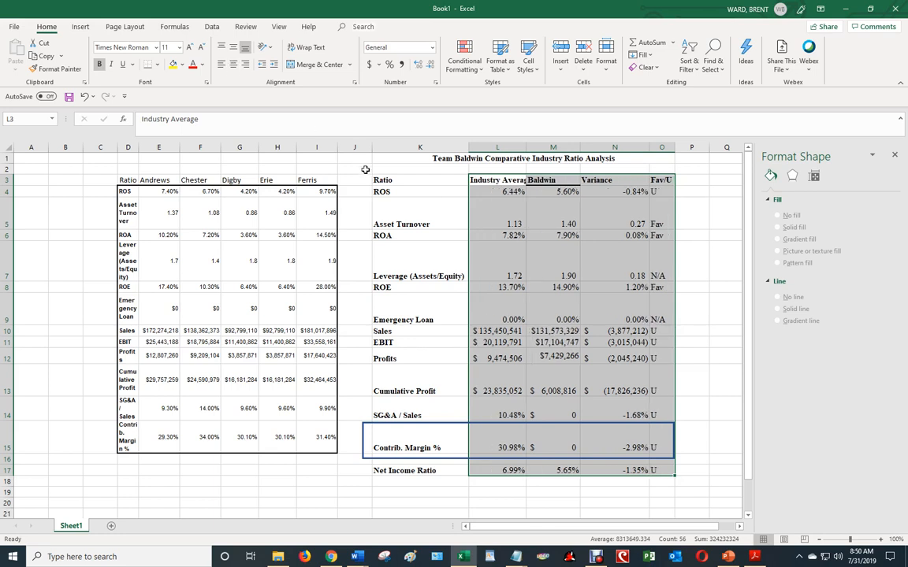
left_click(677, 204)
Fit column L to its "Industry Average" heading and center the column headings in L3:O3
double_click(526, 148)
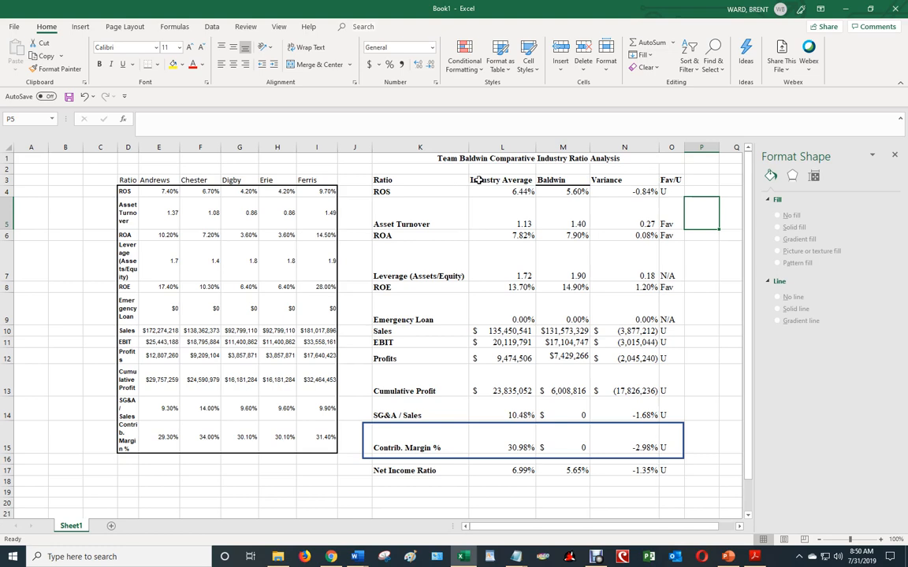
left_click_drag(479, 180, 670, 179)
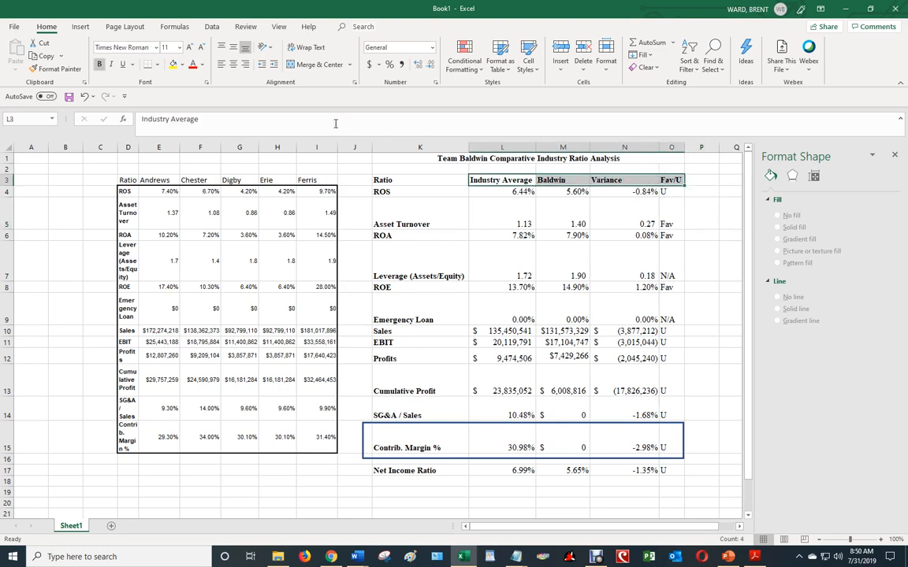
left_click(233, 64)
left_click(700, 253)
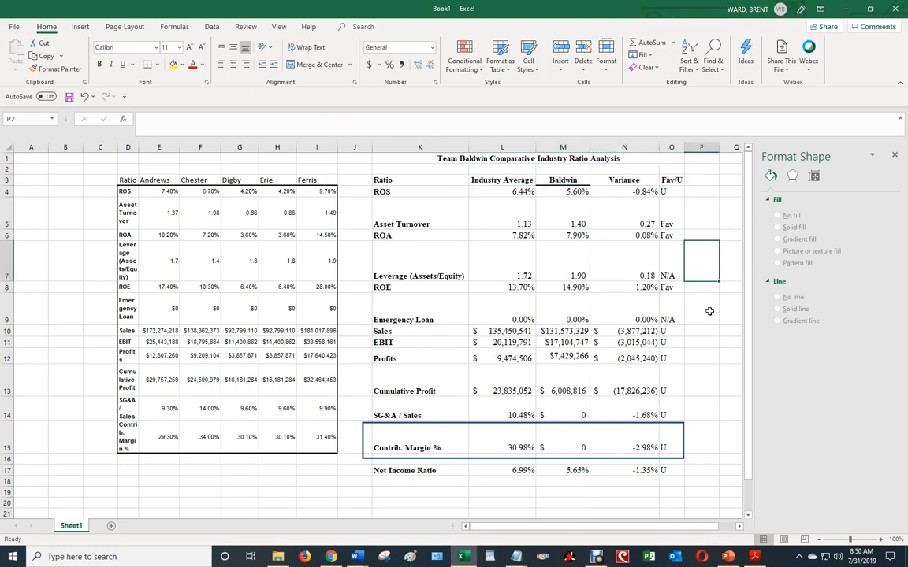
left_click(441, 513)
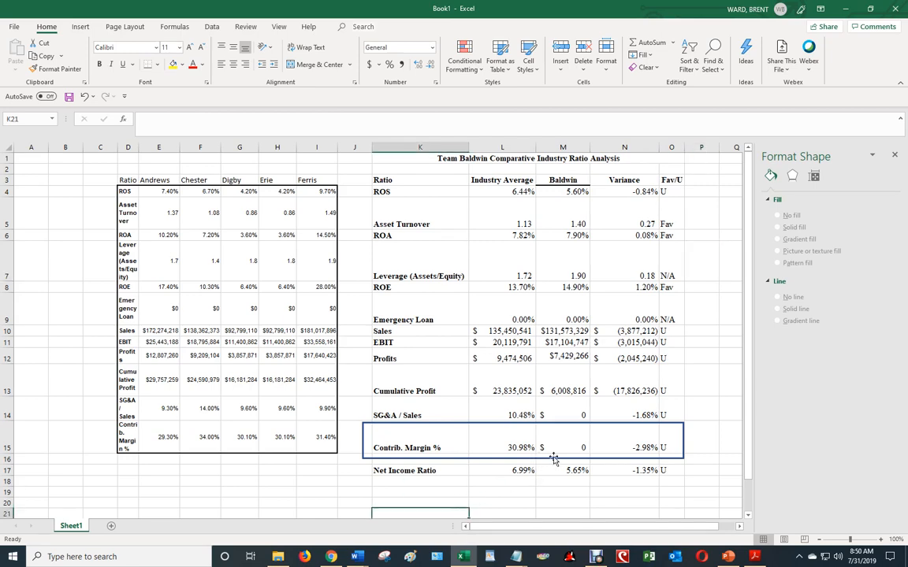